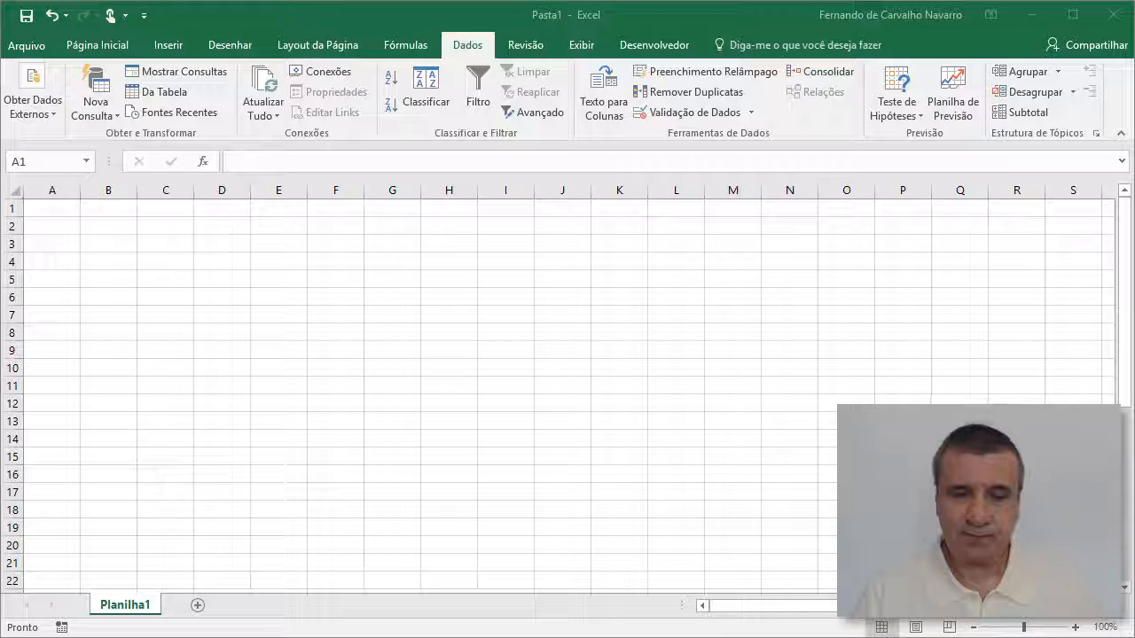
Switch to the File Explorer window showing drive D: and look through its files
click(532, 637)
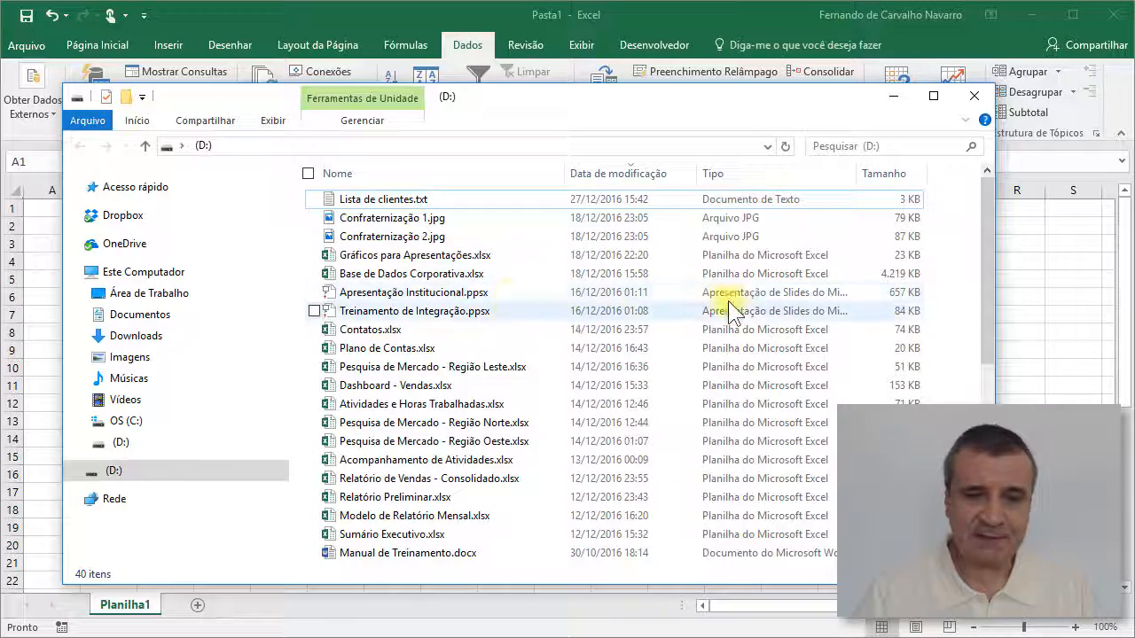
drag(985, 254, 980, 215)
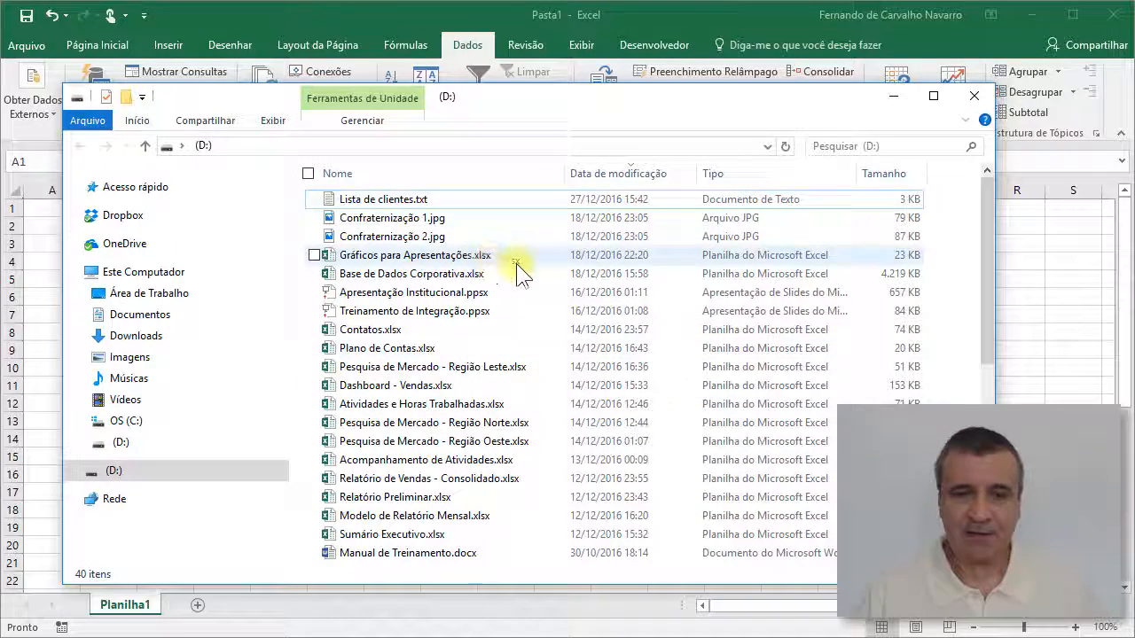
drag(983, 256, 990, 233)
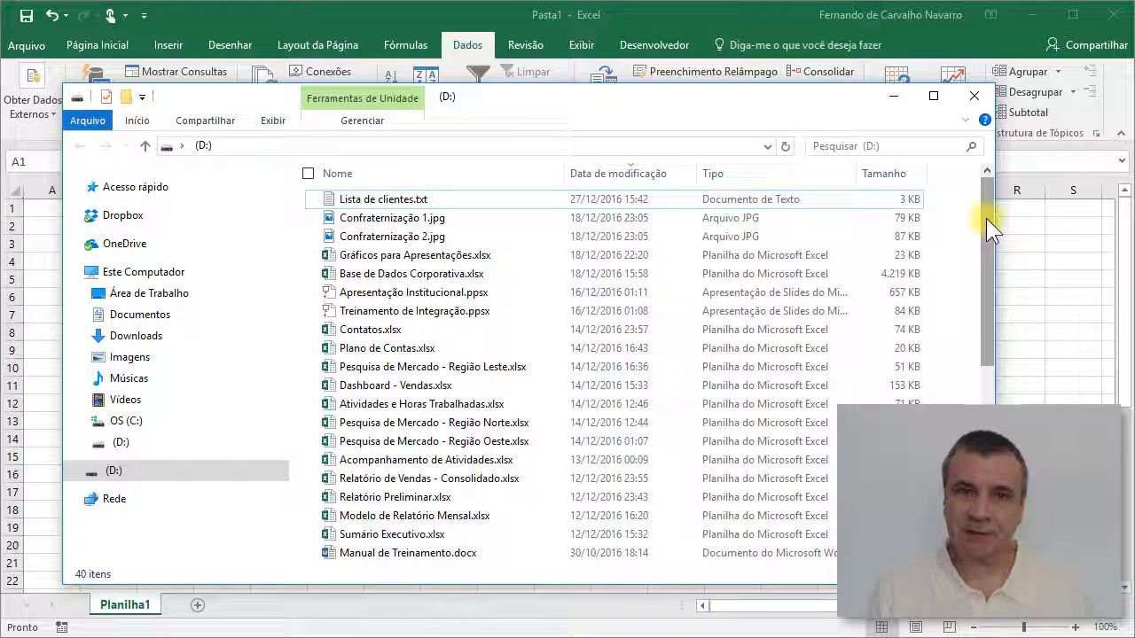
Open a Command Prompt window by running cmd
key(super+r)
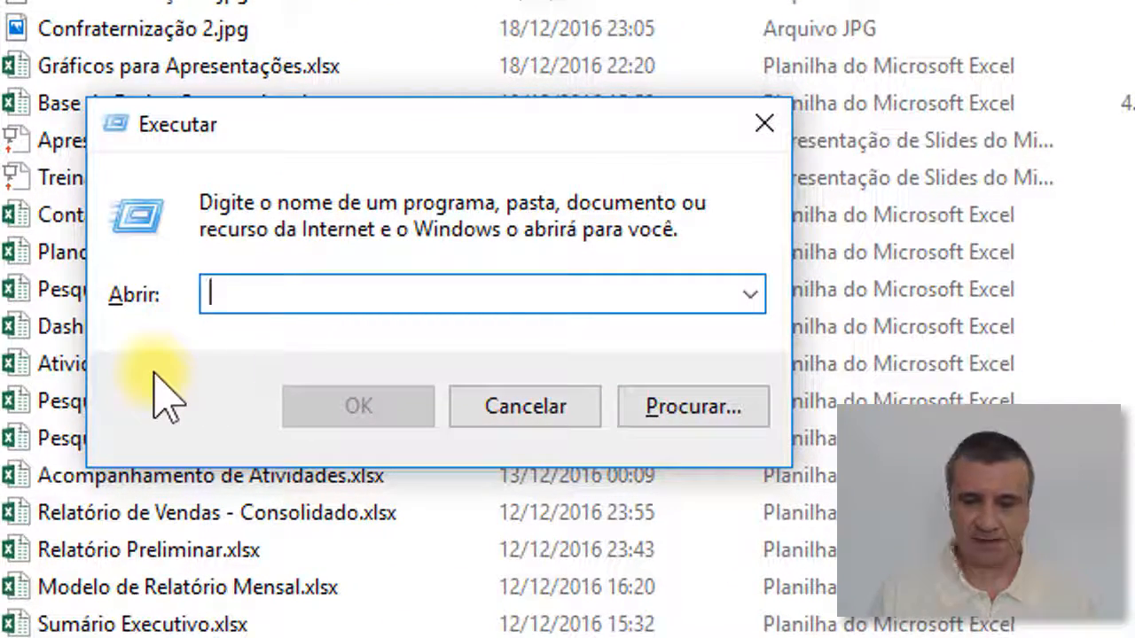
text(cmd)
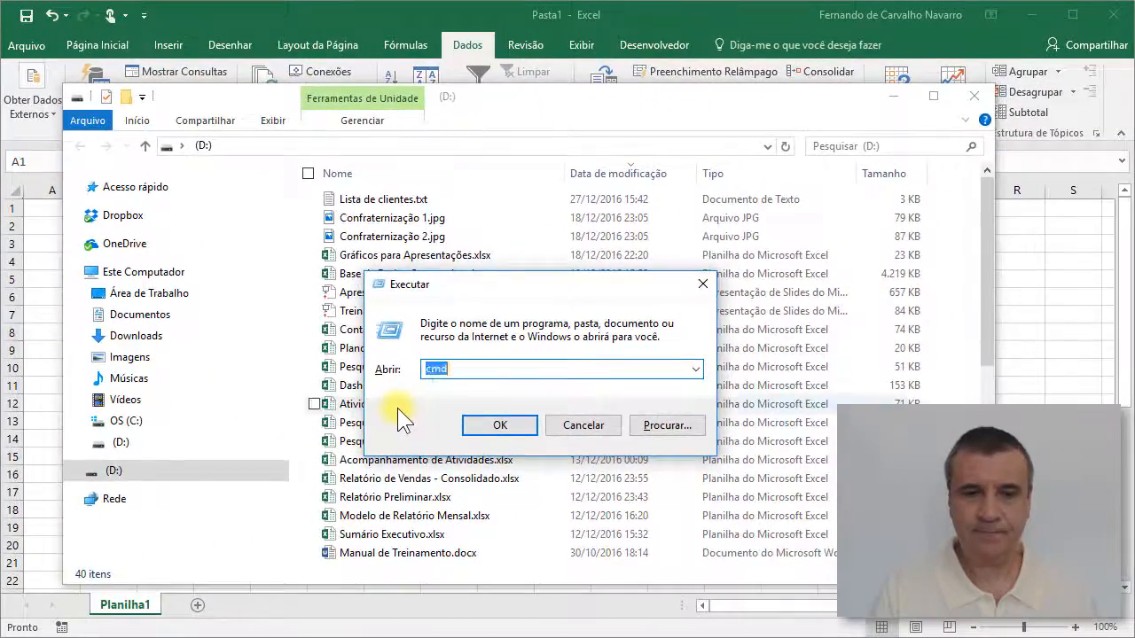
key(Return)
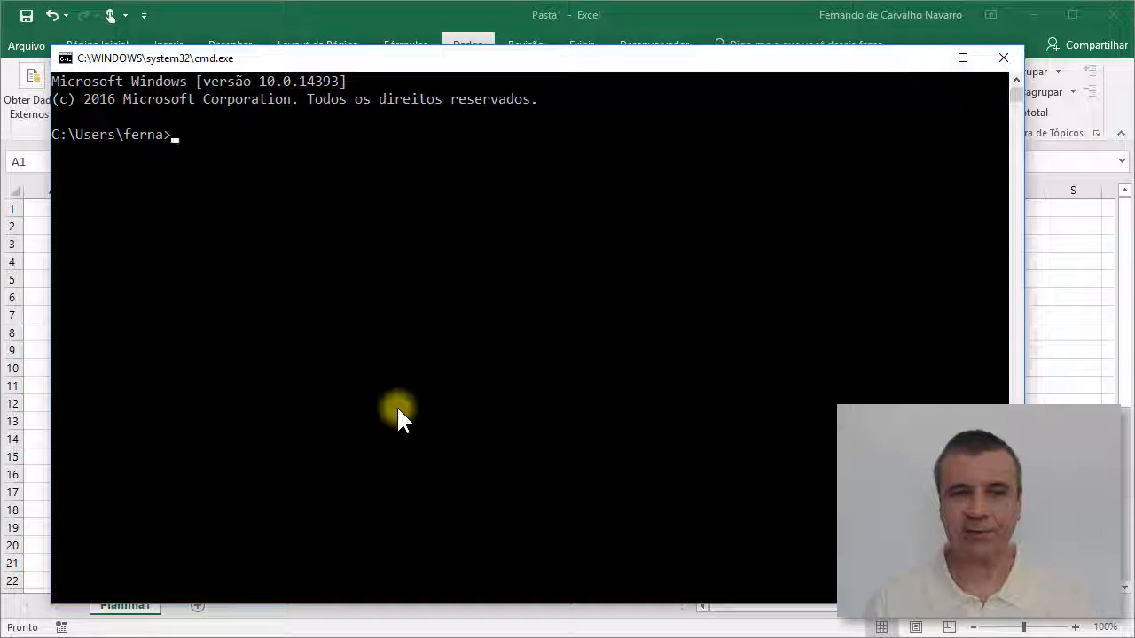
Change the Command Prompt to drive D: and list its contents with the dir command
text(d:)
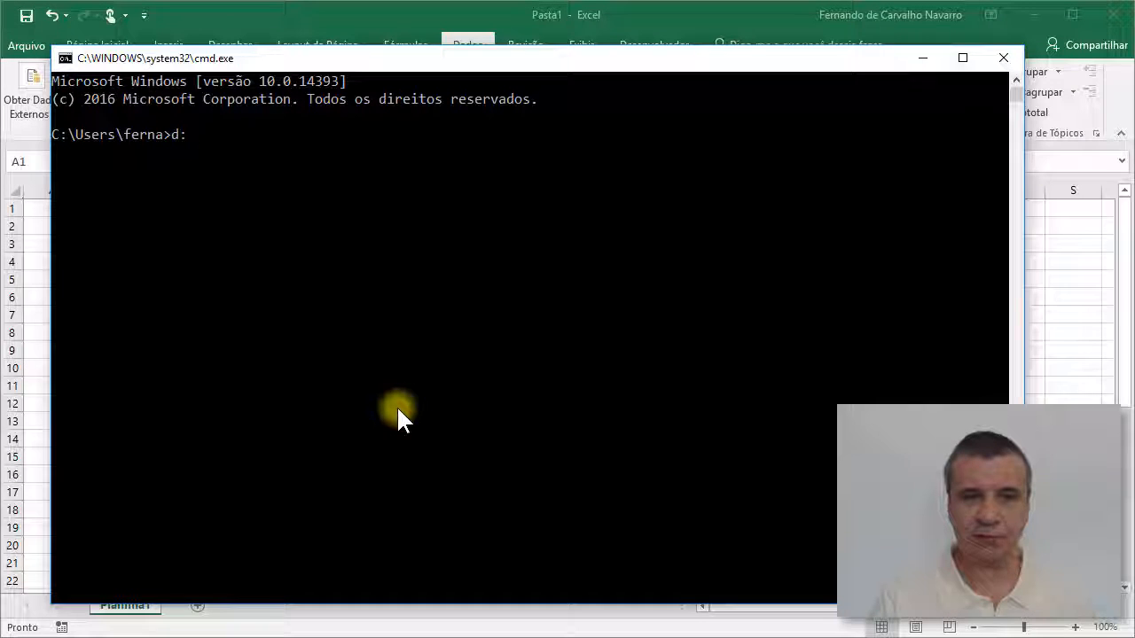
key(Return)
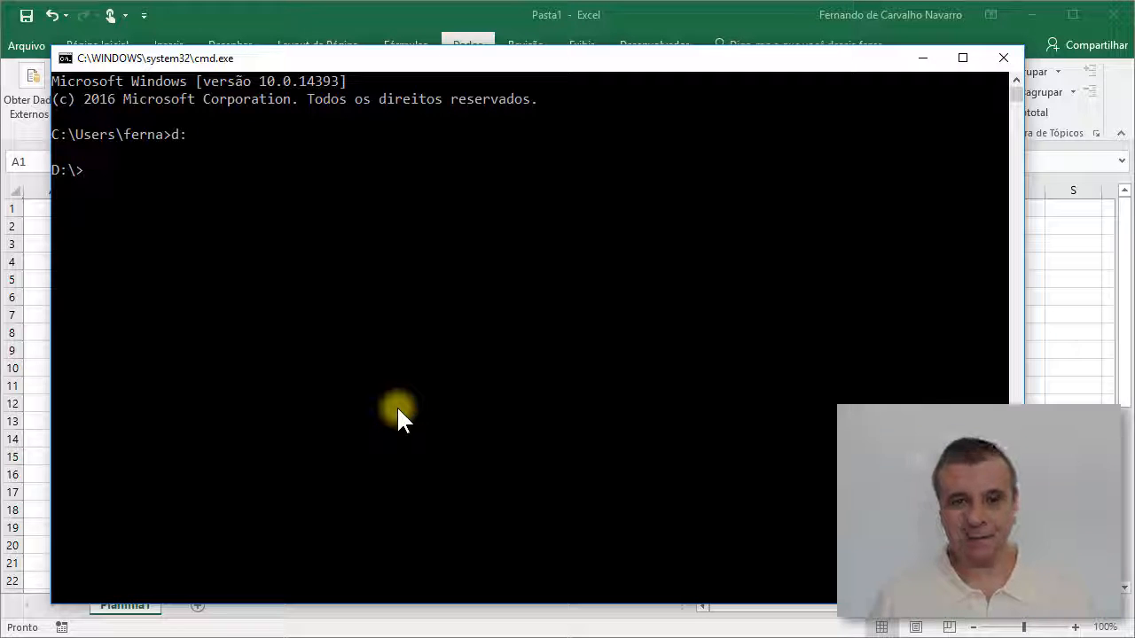
text(dir)
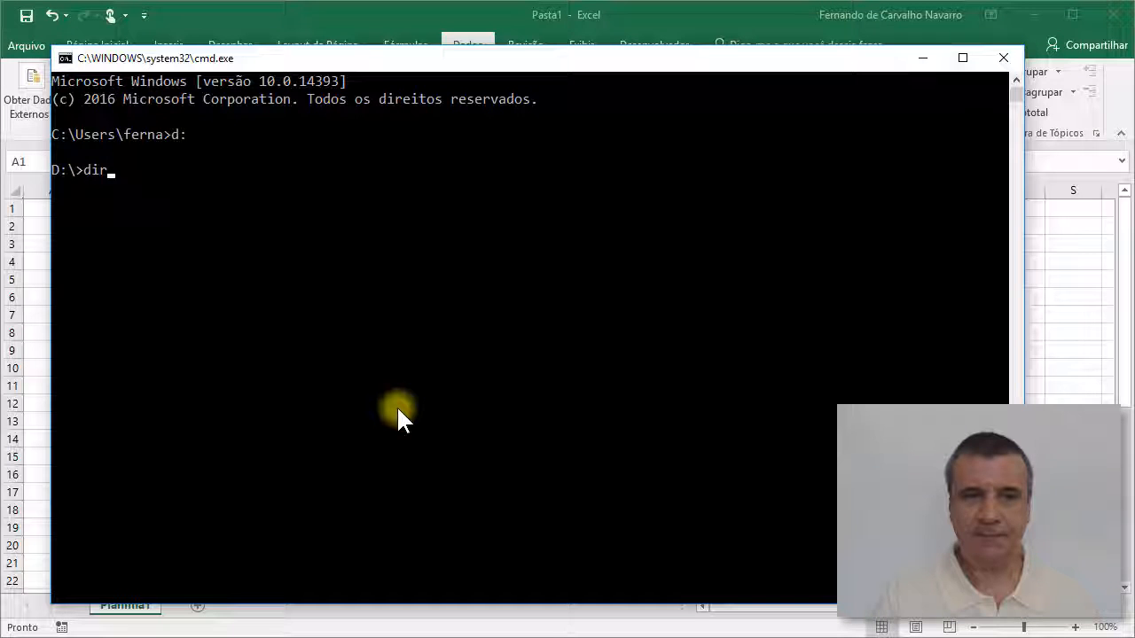
key(Return)
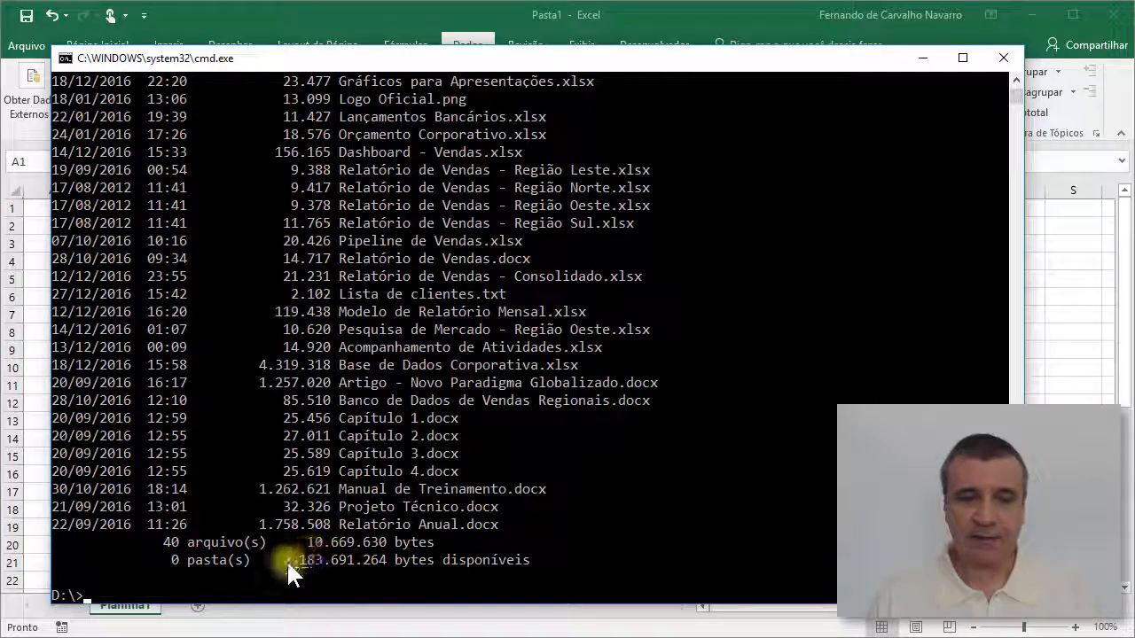
Examine the directory listing of drive D: from its header to the last file entries
scroll(527, 355, up, 2)
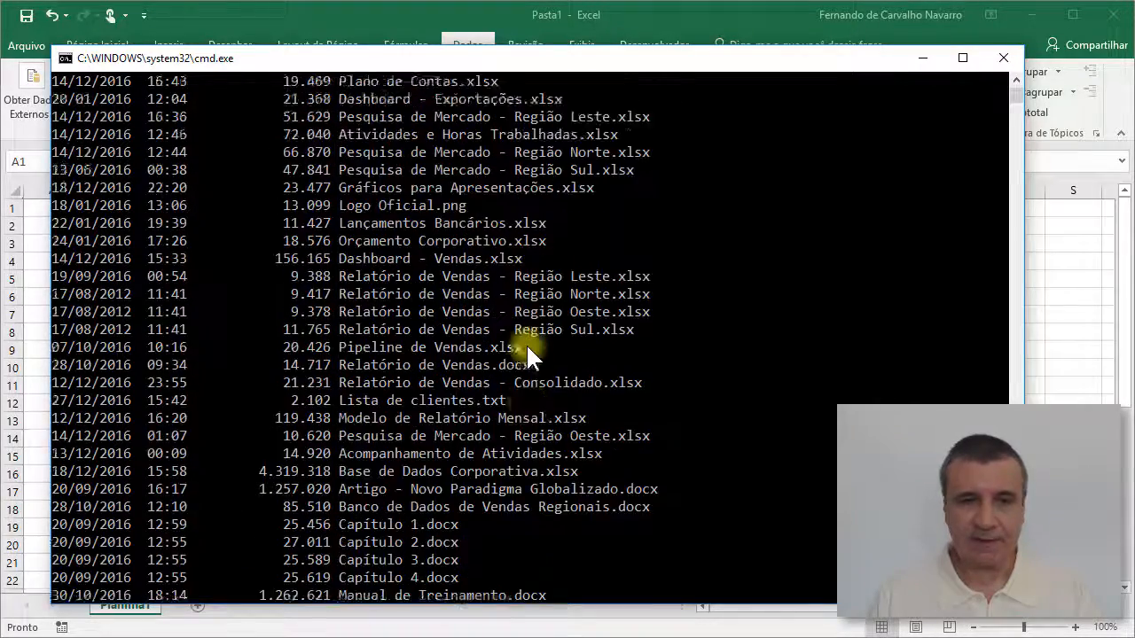
scroll(531, 355, up, 6)
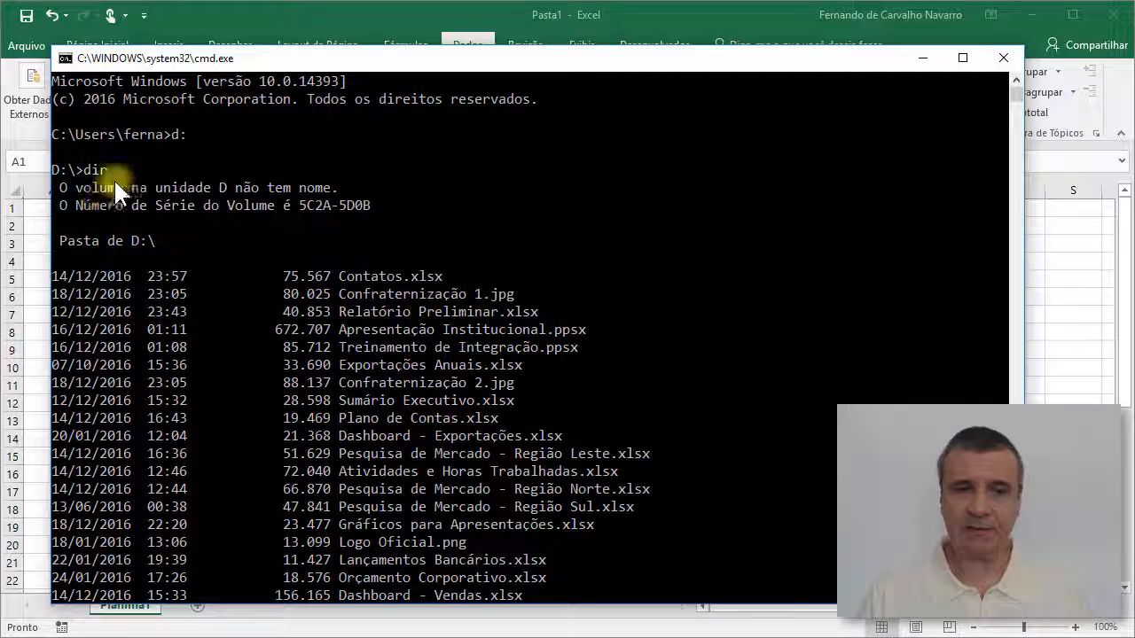
scroll(325, 214, down, 11)
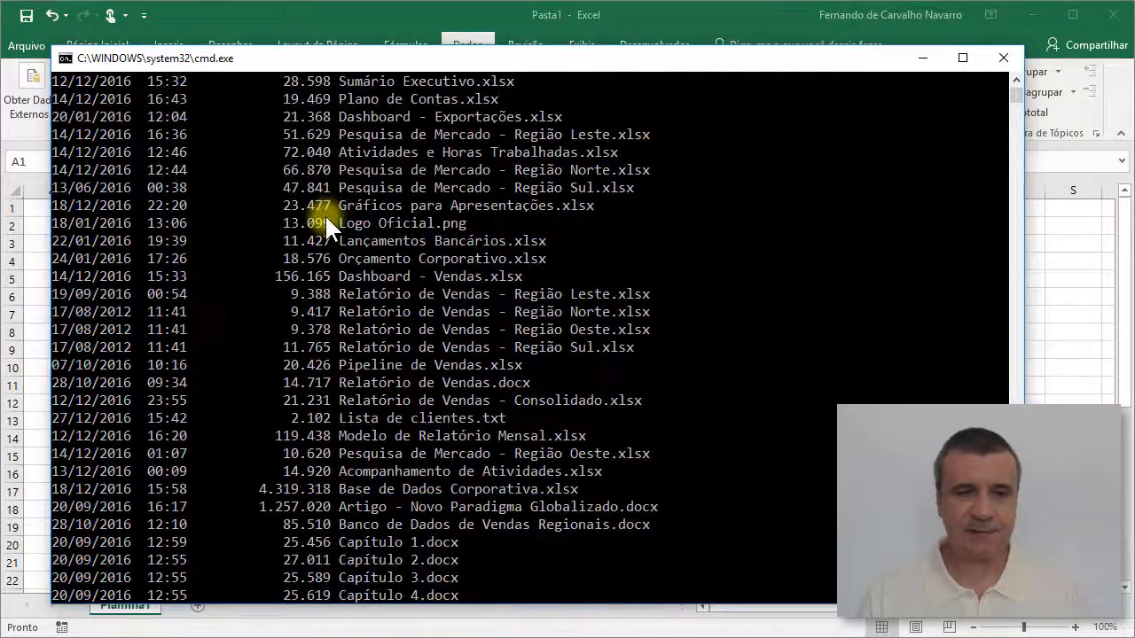
scroll(438, 297, up, 10)
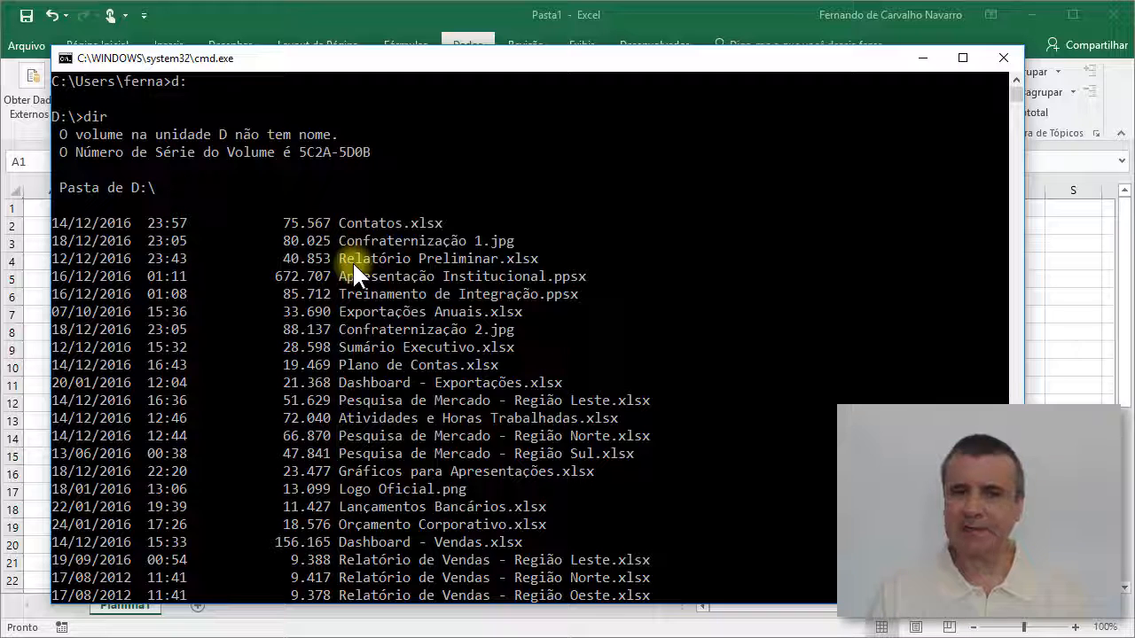
scroll(357, 360, down, 3)
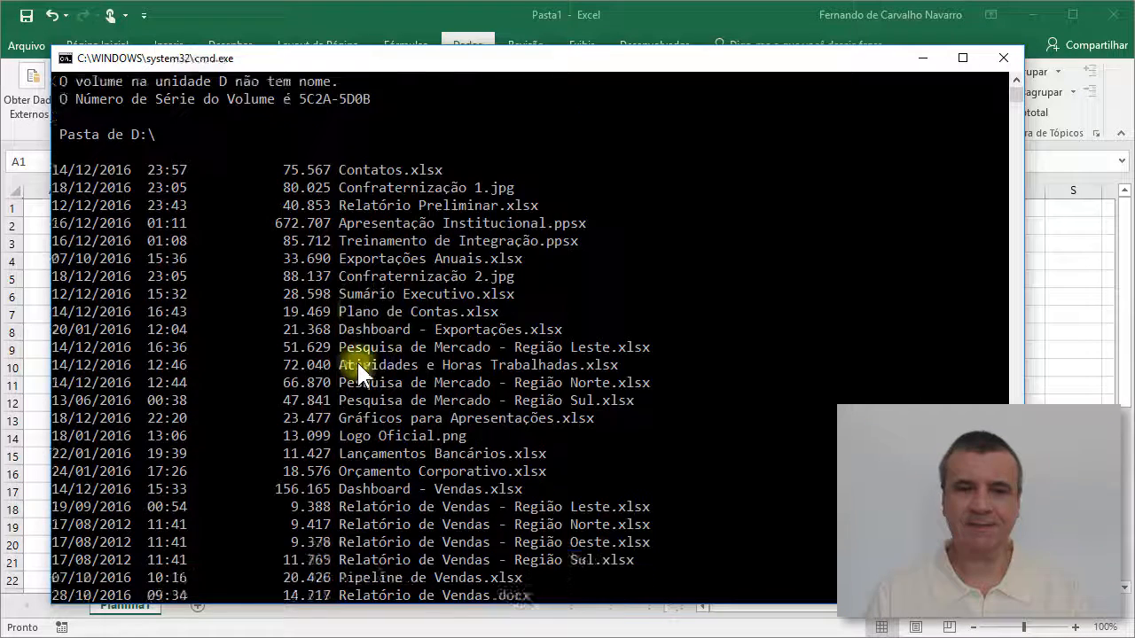
scroll(356, 360, up, 1)
scroll(356, 360, up, 1)
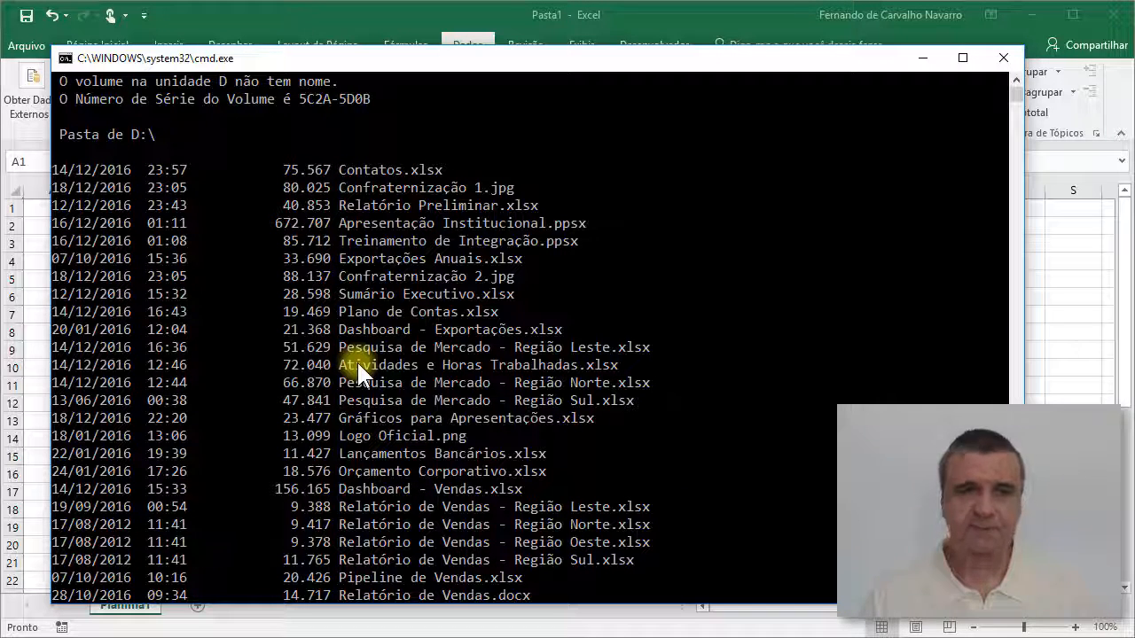
Select the file entries from Contatos.xlsx down to Relatório Anual.docx in the directory listing and copy them
click(54, 165)
drag(54, 164, 550, 224)
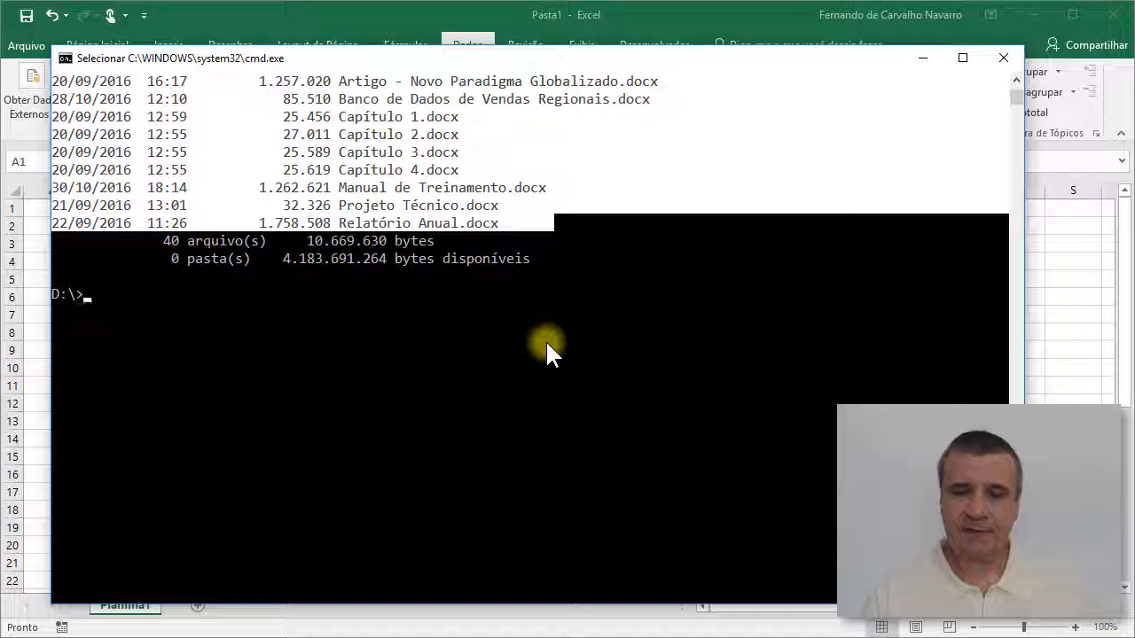
key(Return)
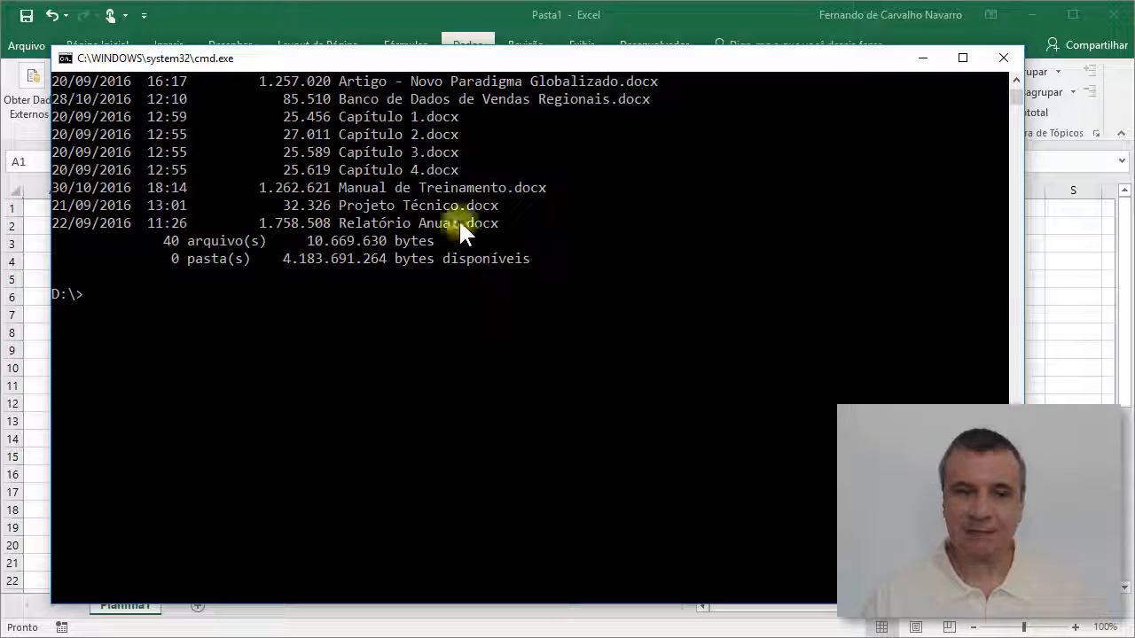
Mark all file lines again, from Contatos.xlsx through Relatório Anual.docx, using the Mark command, and copy them with the Copy command
scroll(458, 222, up, 5)
scroll(459, 218, up, 7)
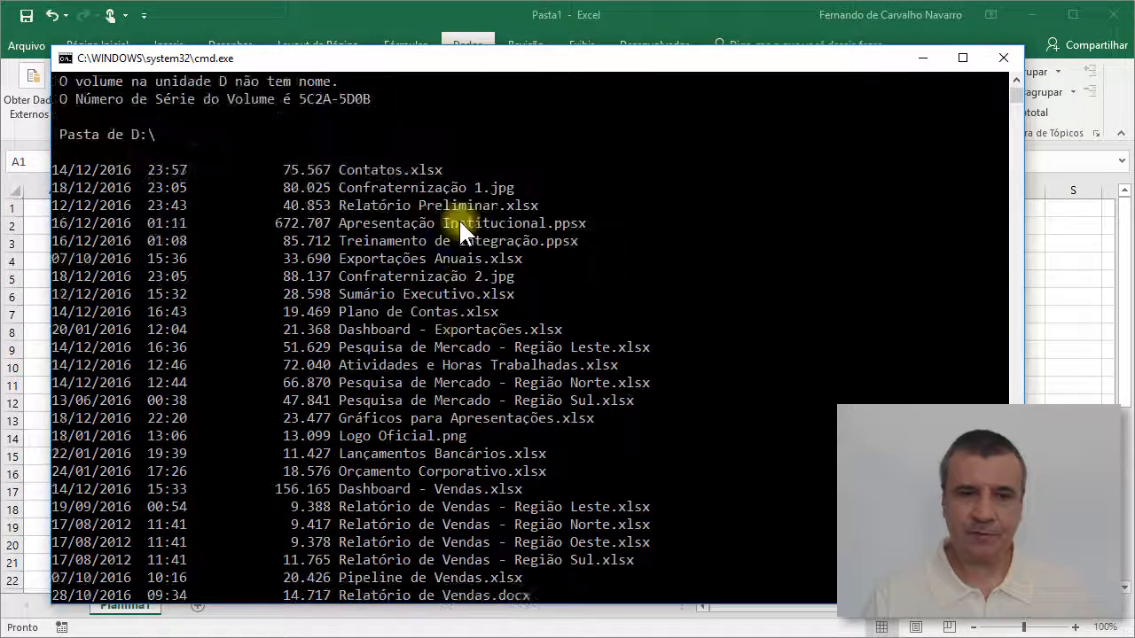
click(66, 59)
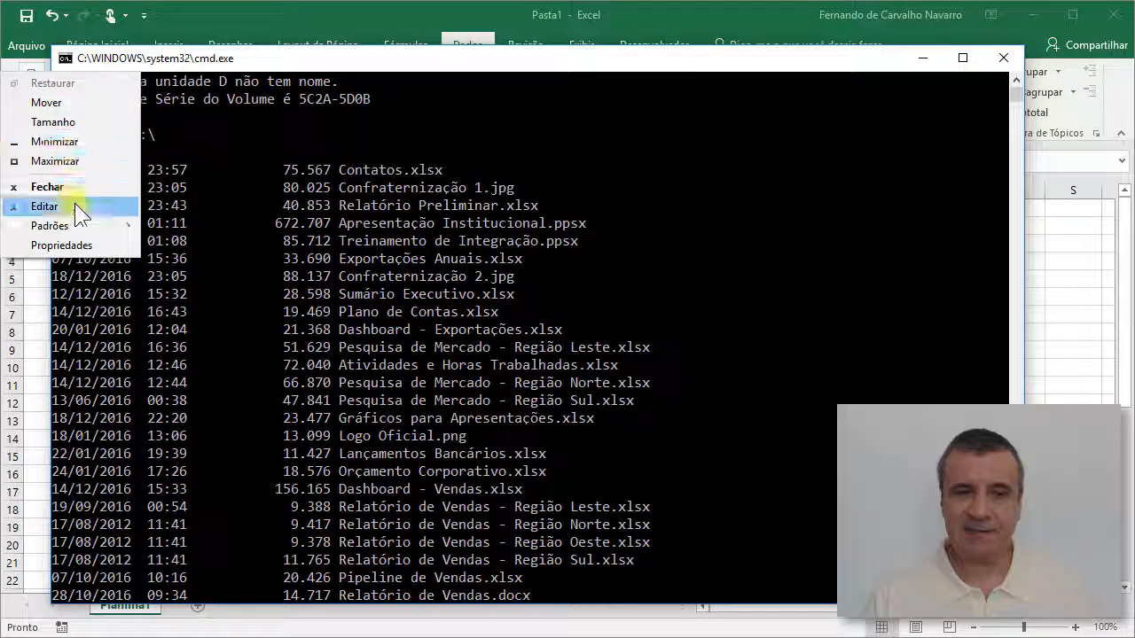
mouse_move(74, 206)
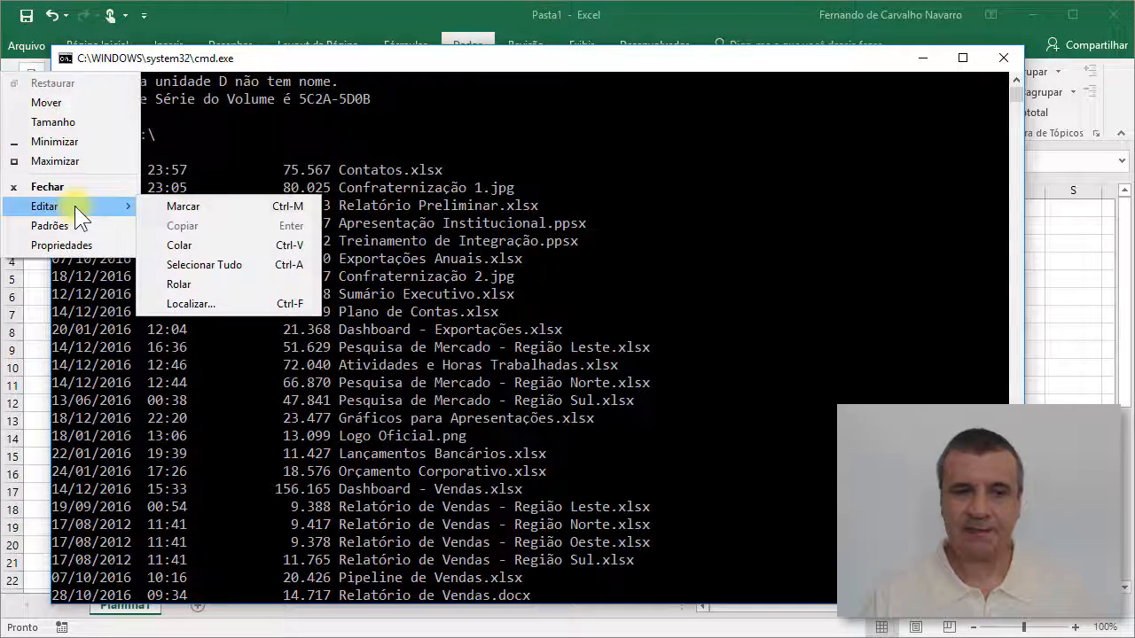
click(230, 205)
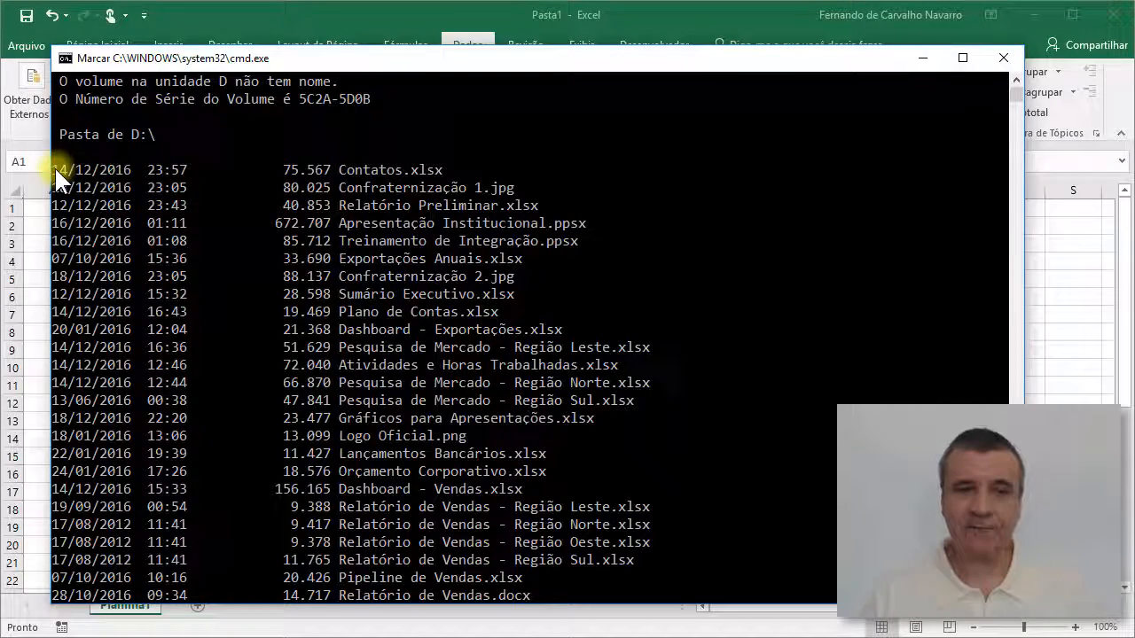
drag(54, 166, 569, 402)
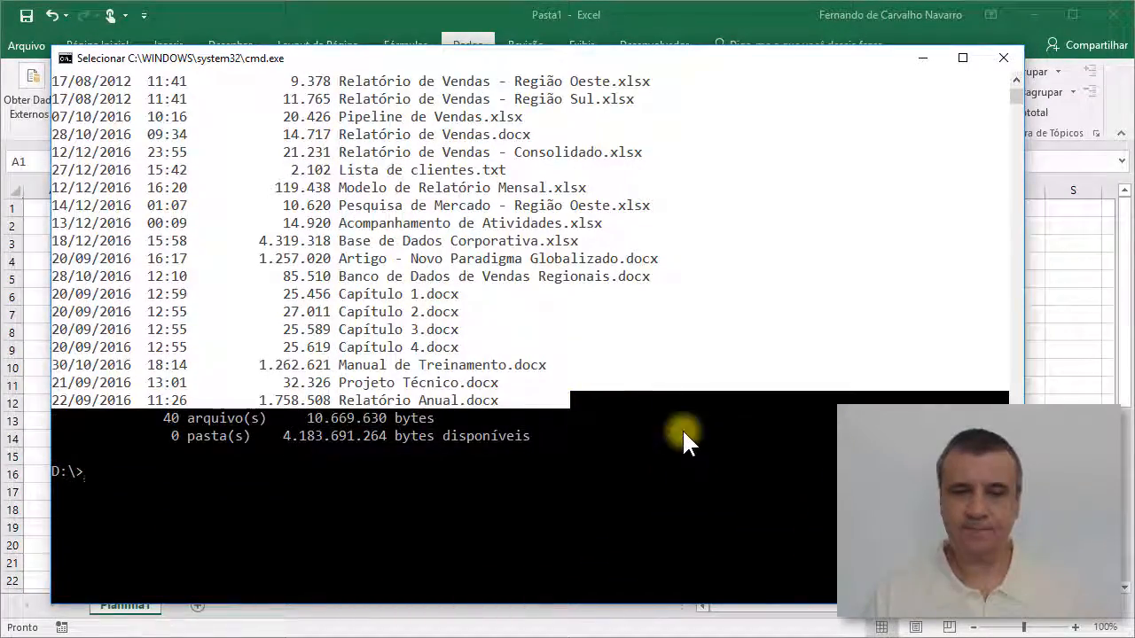
click(65, 58)
mouse_move(56, 212)
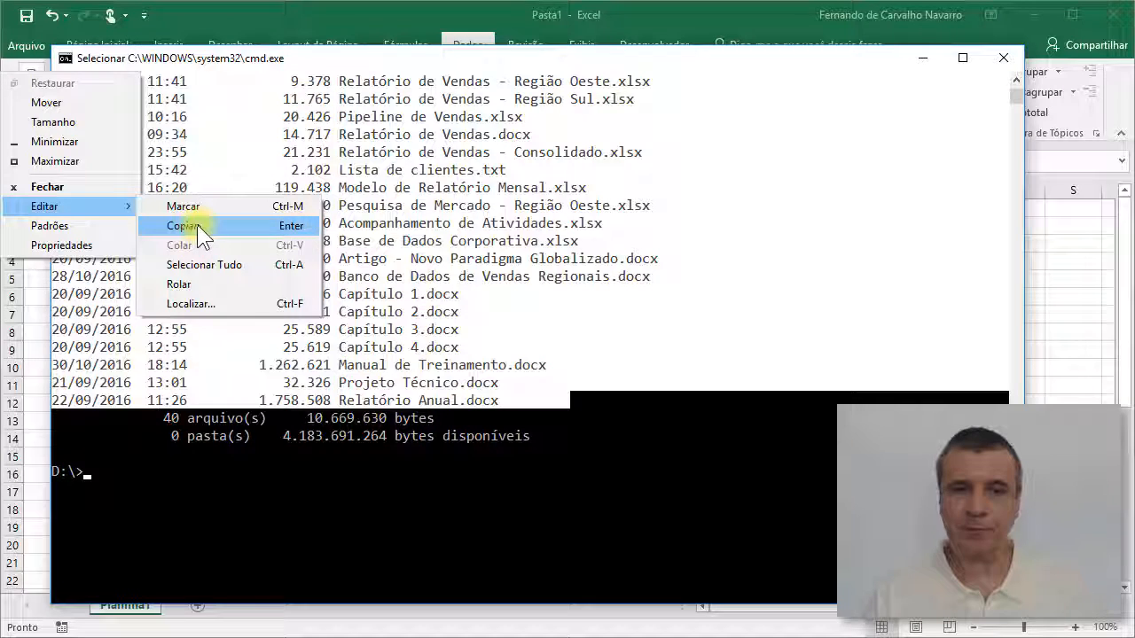
click(196, 224)
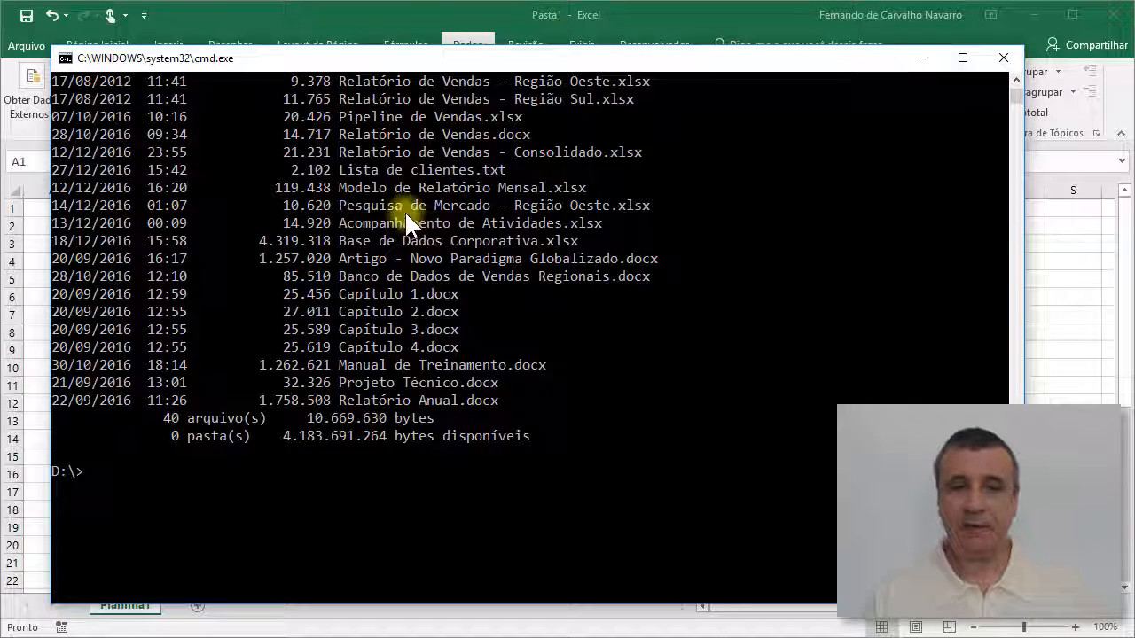
Minimize the Command Prompt and File Explorer, return to the Excel workbook, and paste the copied file list starting at cell A4
click(923, 59)
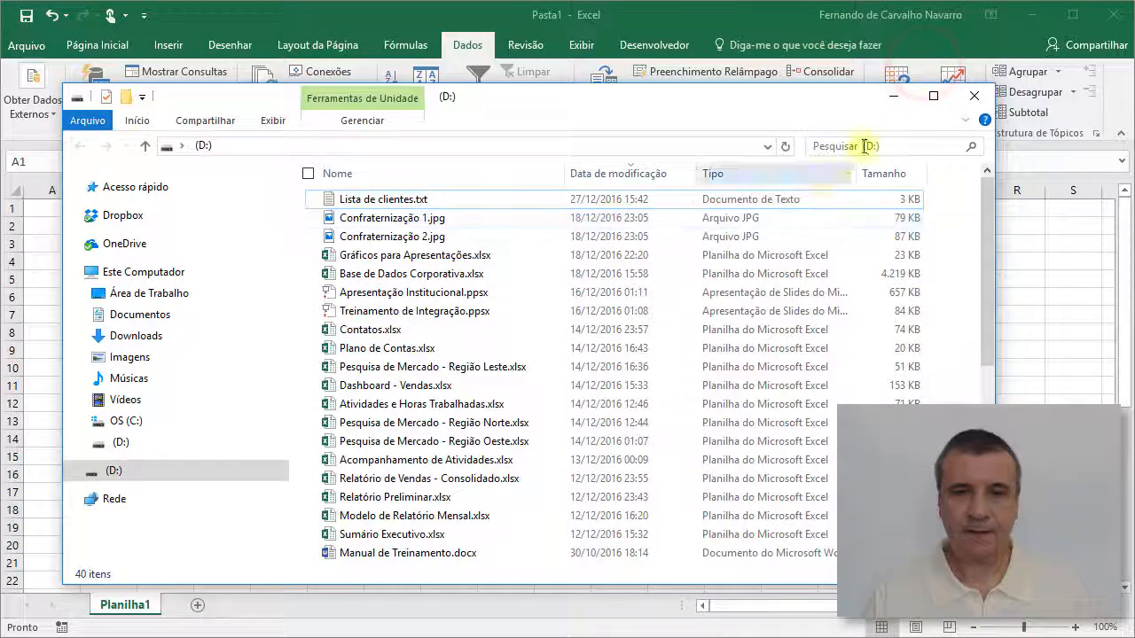
click(893, 97)
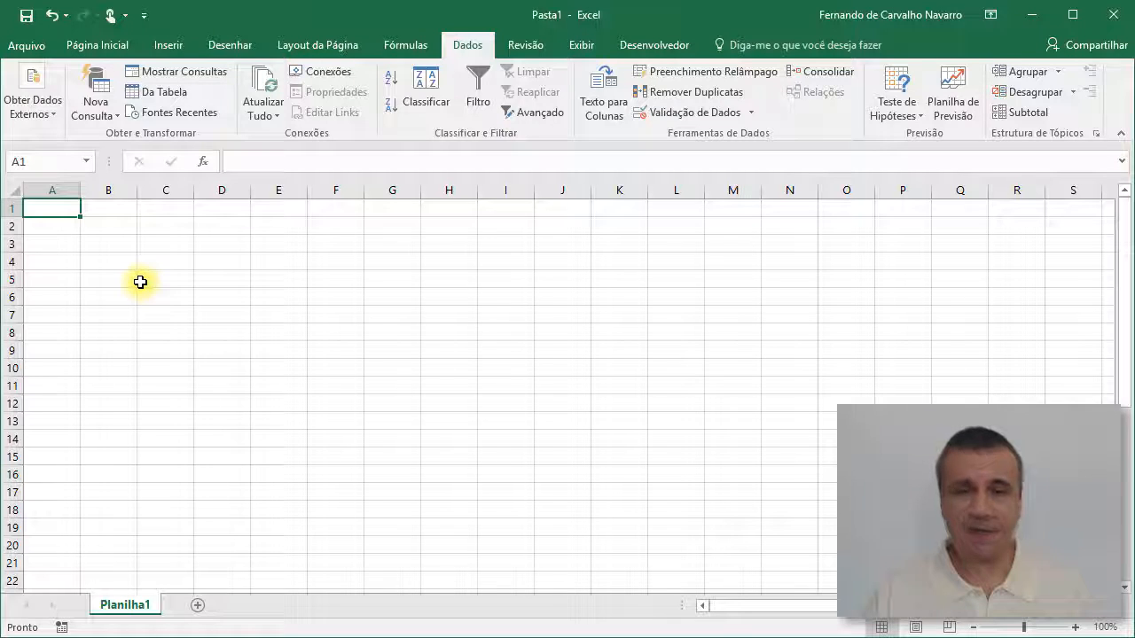
click(45, 243)
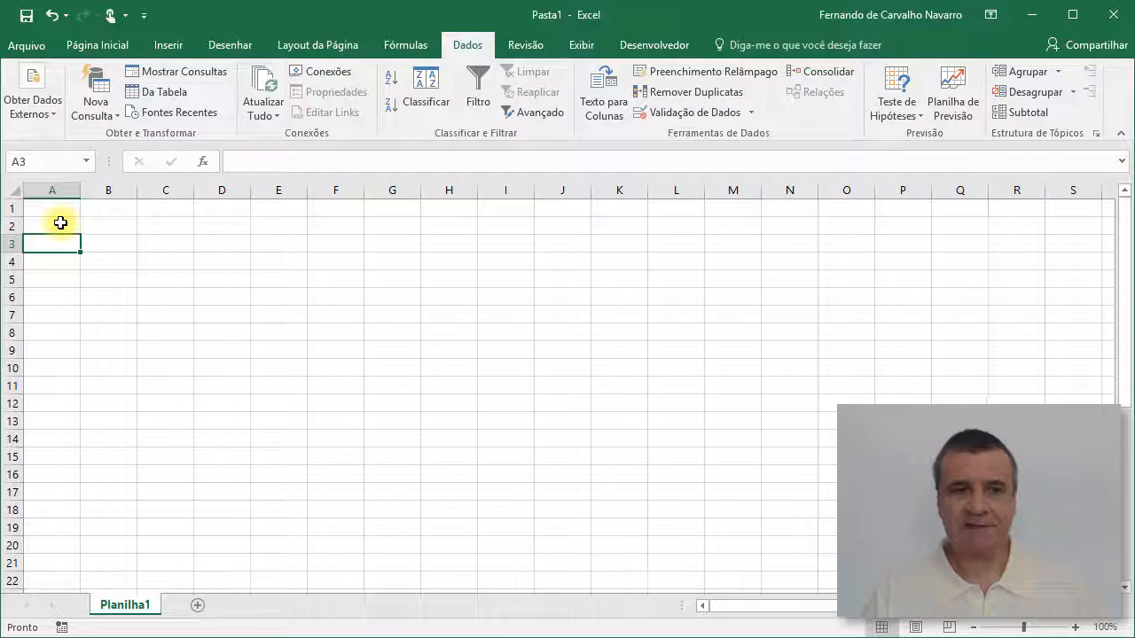
click(48, 265)
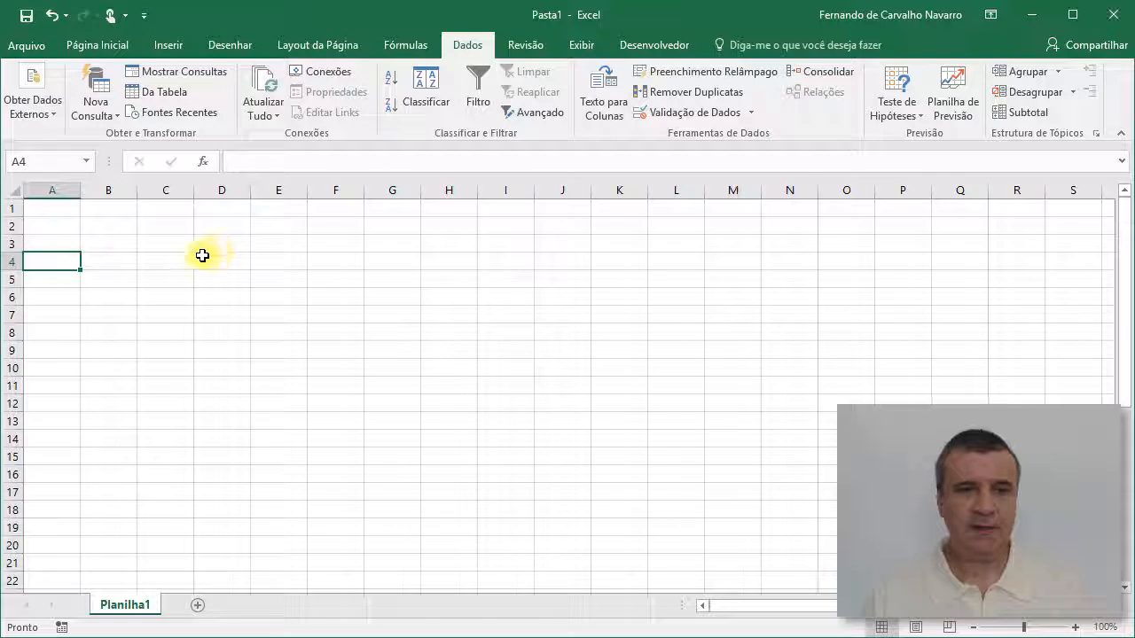
click(88, 46)
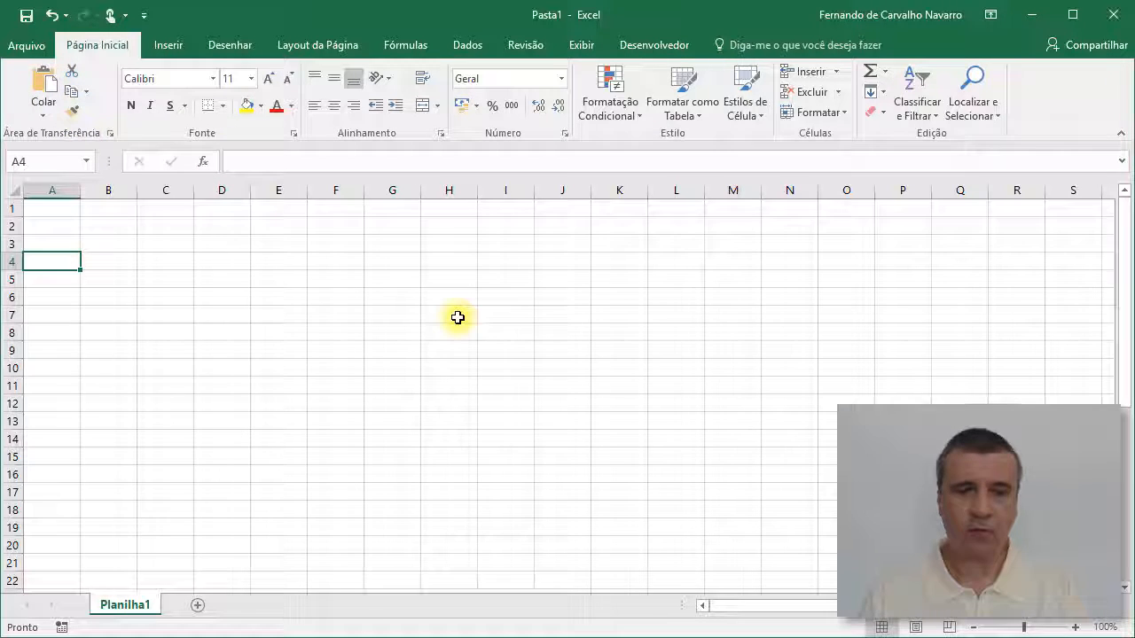
key(ctrl+v)
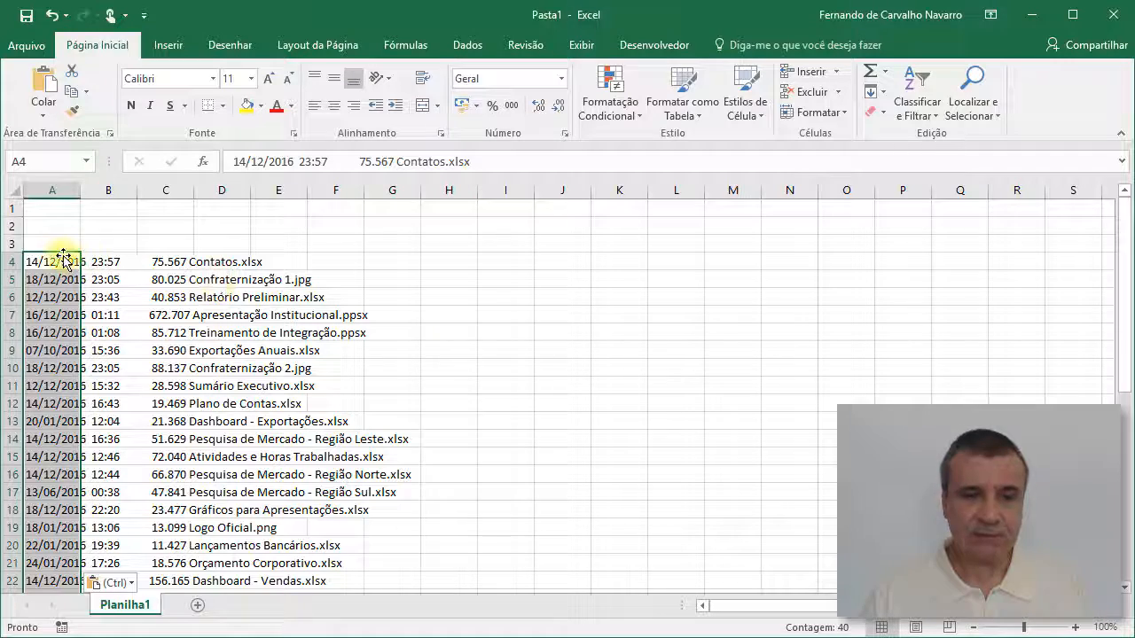
scroll(213, 324, down, 9)
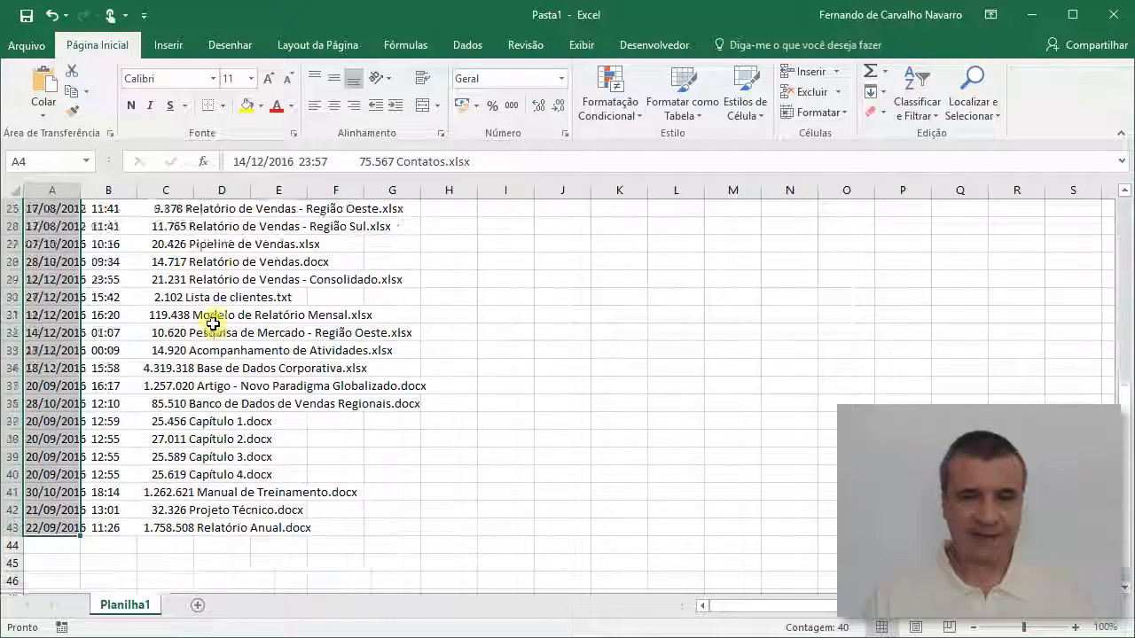
scroll(213, 324, up, 10)
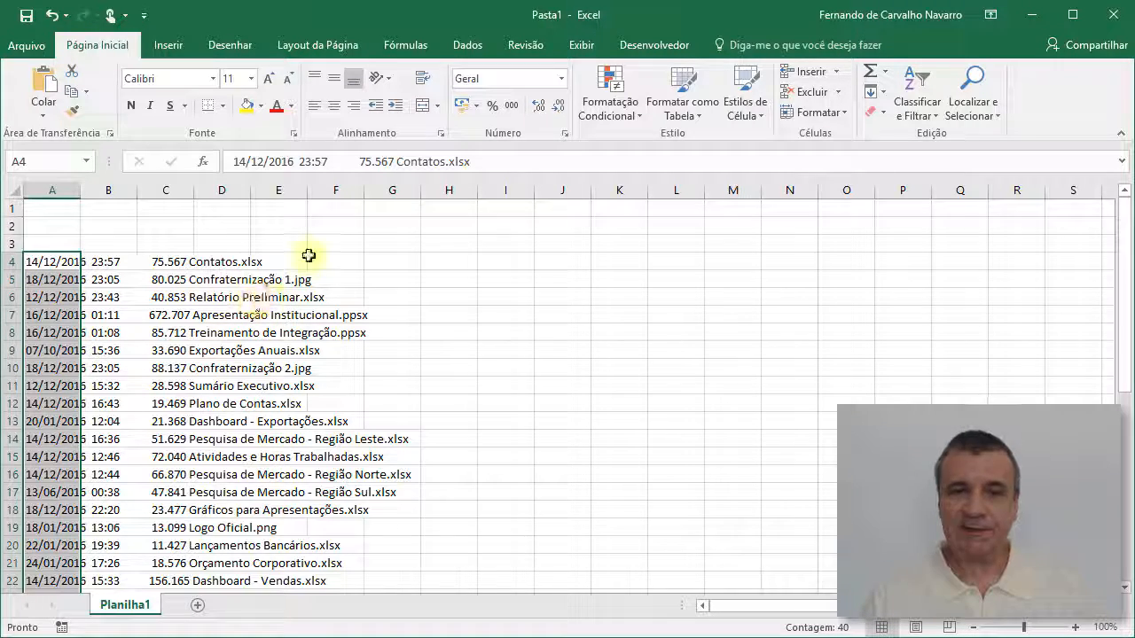
Start the Text to Columns conversion on the pasted list from A4, keep Fixed Width (Largura fixa), and proceed to the column breaks
click(465, 46)
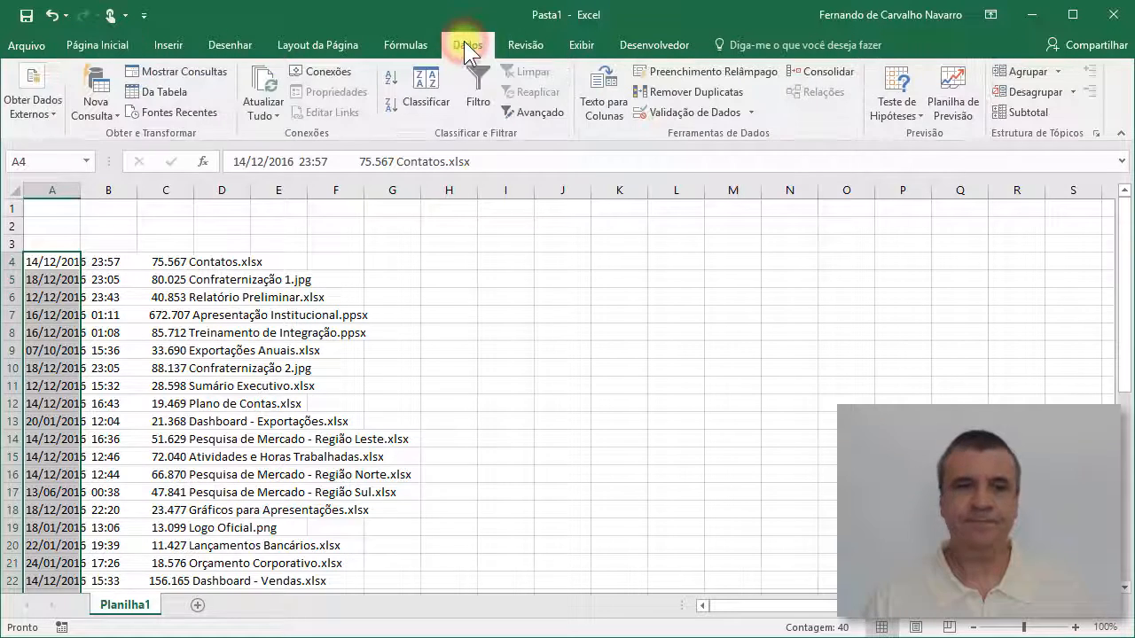
click(600, 89)
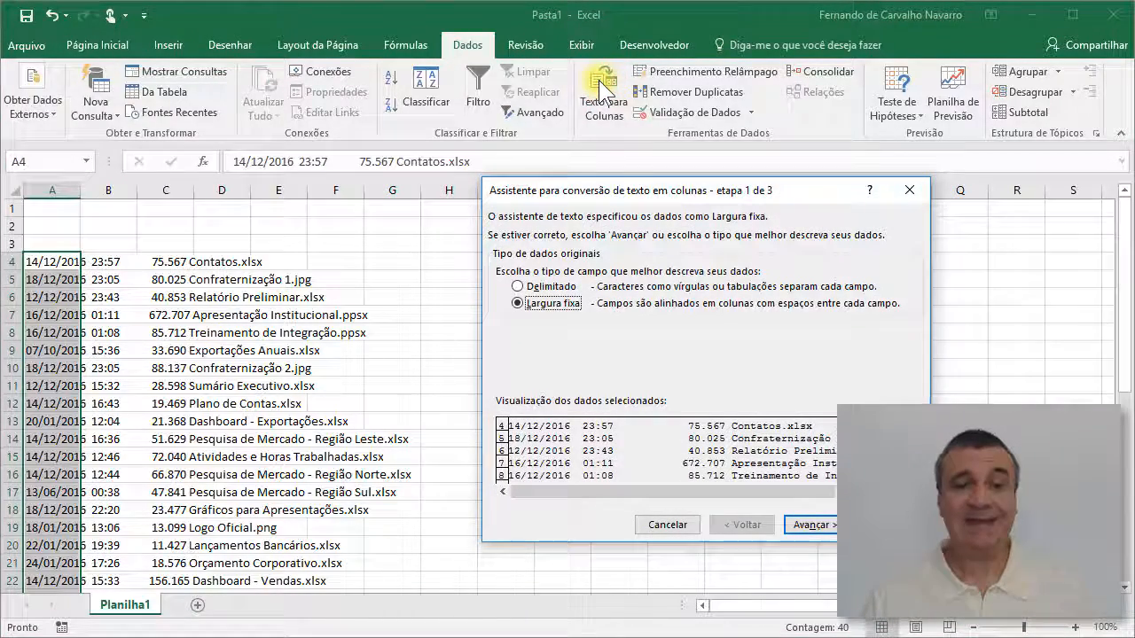
drag(618, 197, 452, 191)
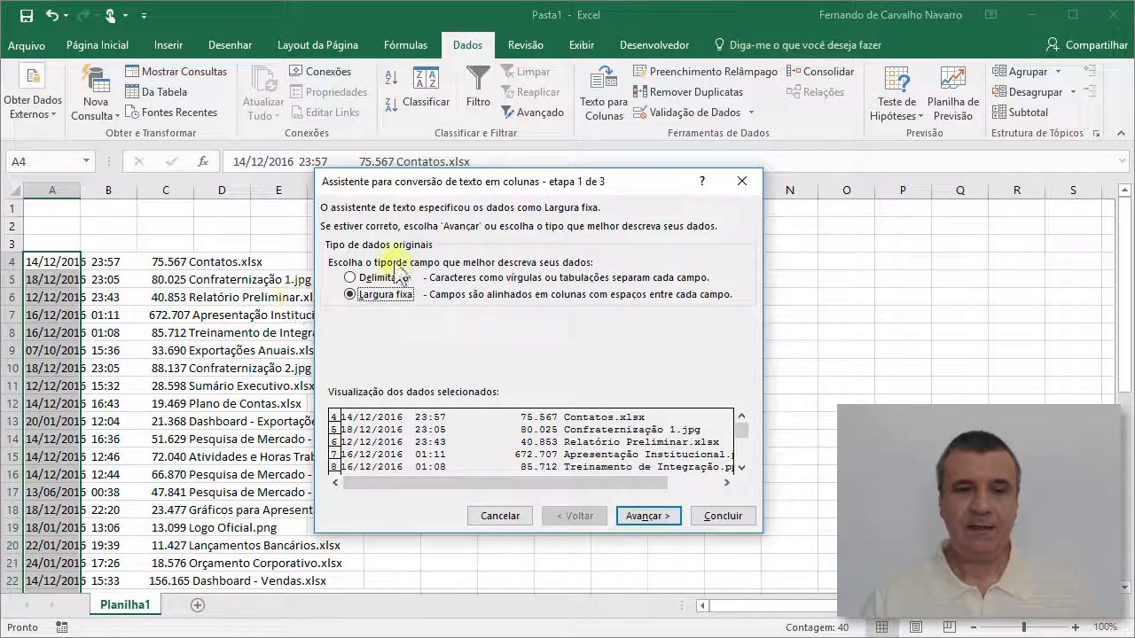
drag(420, 191, 401, 227)
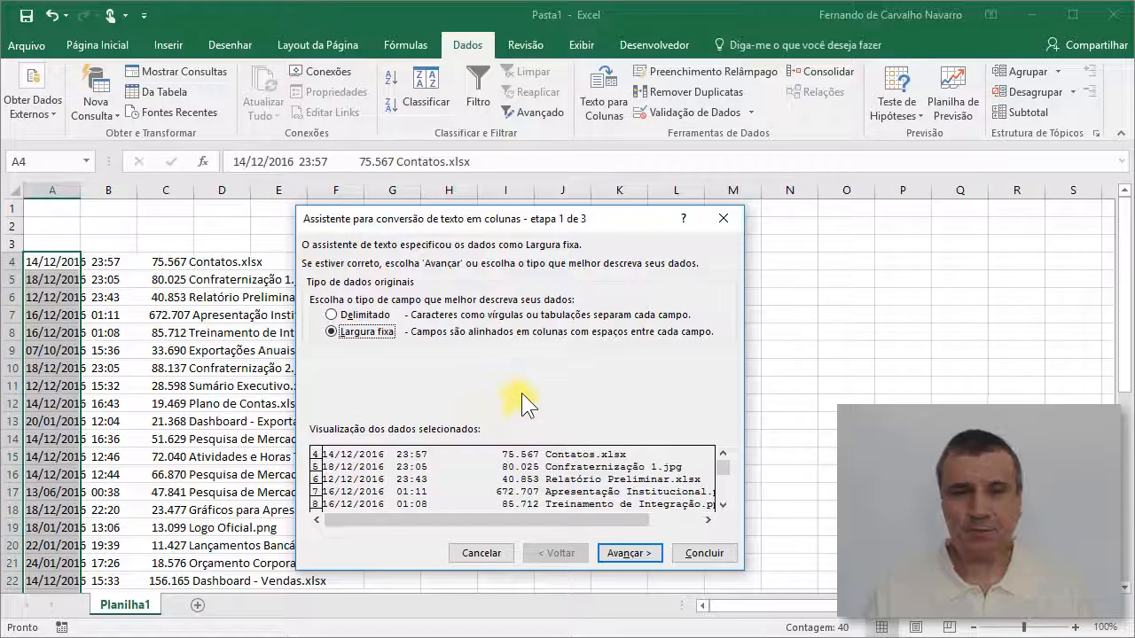
click(635, 554)
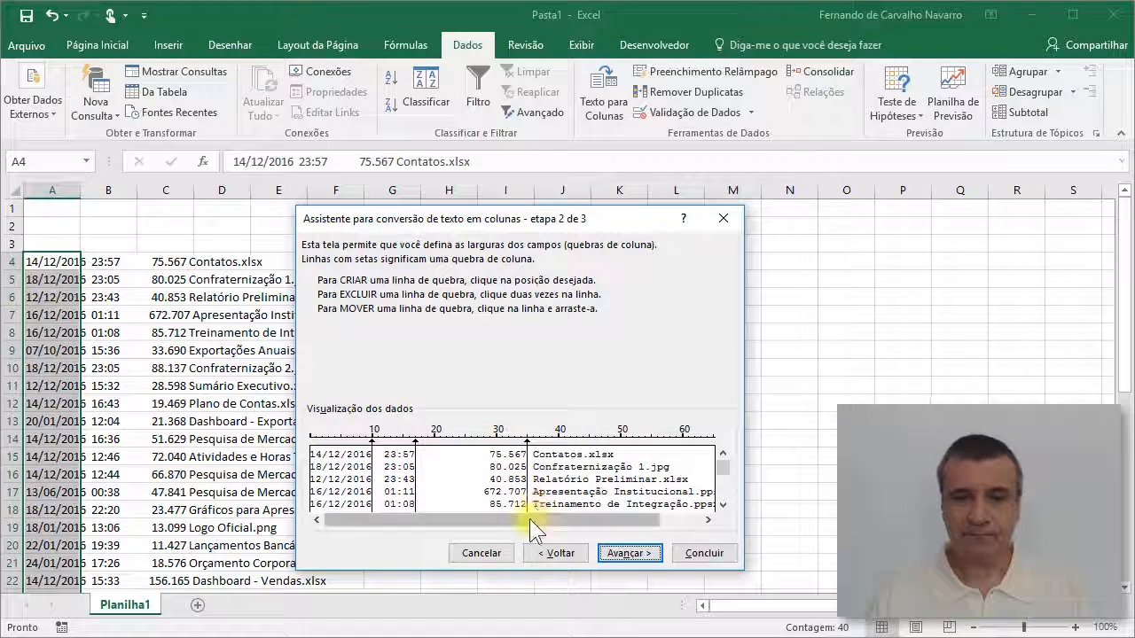
Check the proposed column breaks against the first and last list entries, and accept them to reach the column data formats
drag(530, 520, 449, 527)
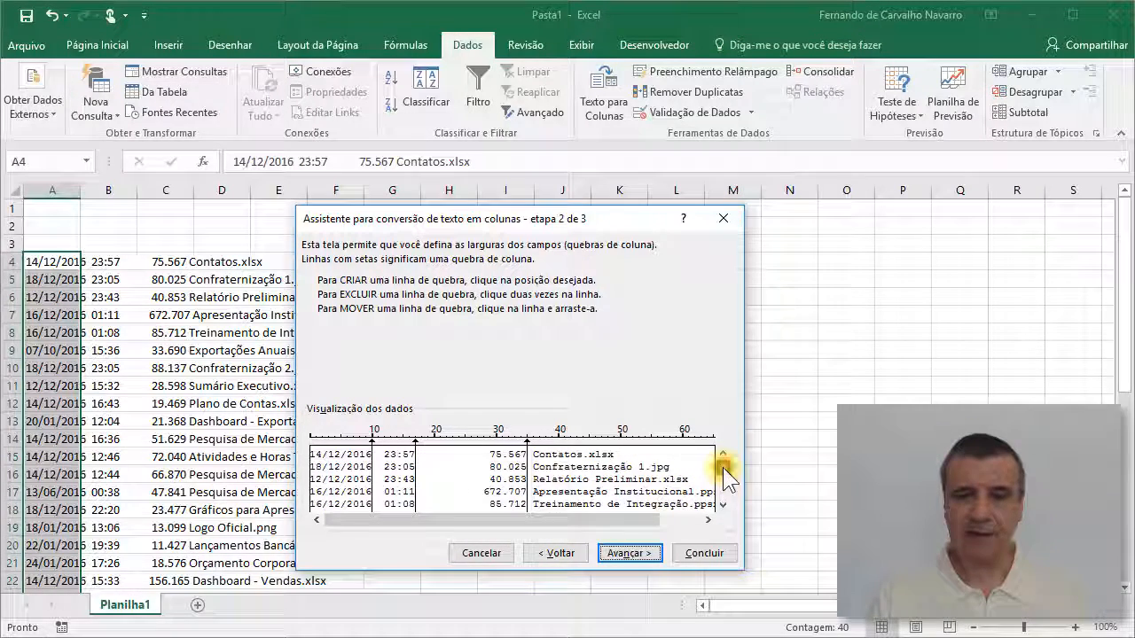
drag(722, 467, 723, 503)
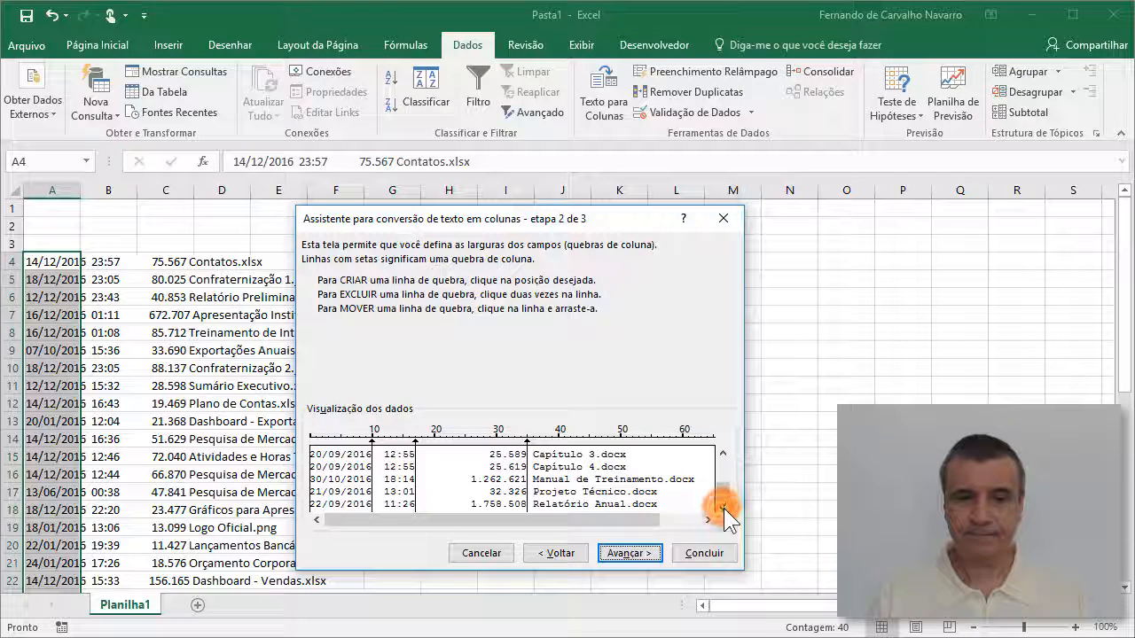
click(724, 503)
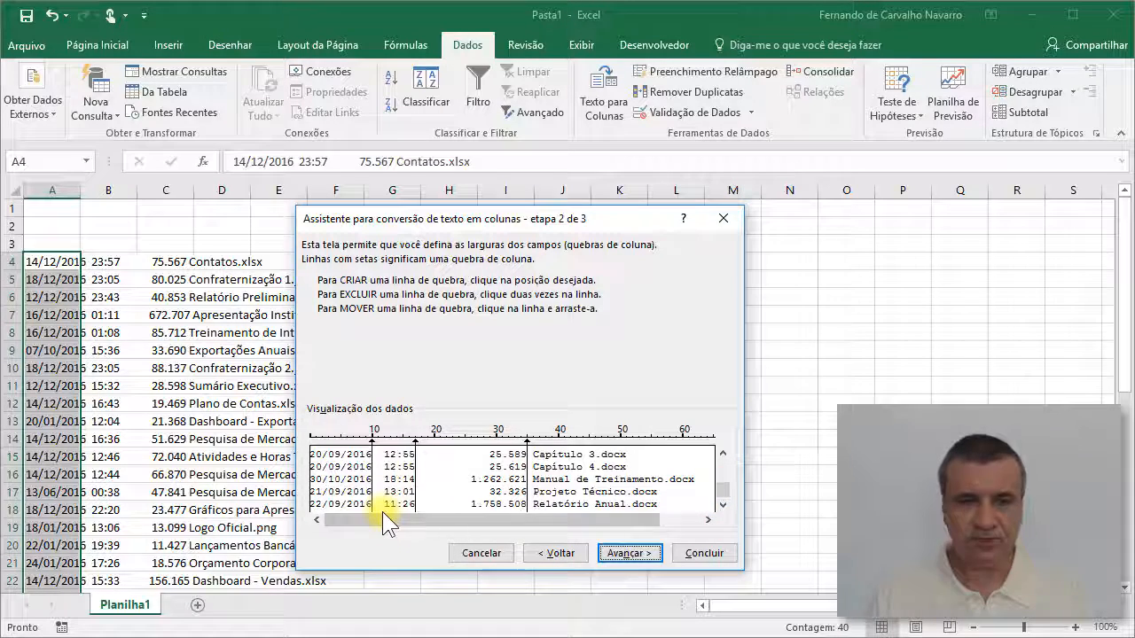
drag(725, 504, 720, 459)
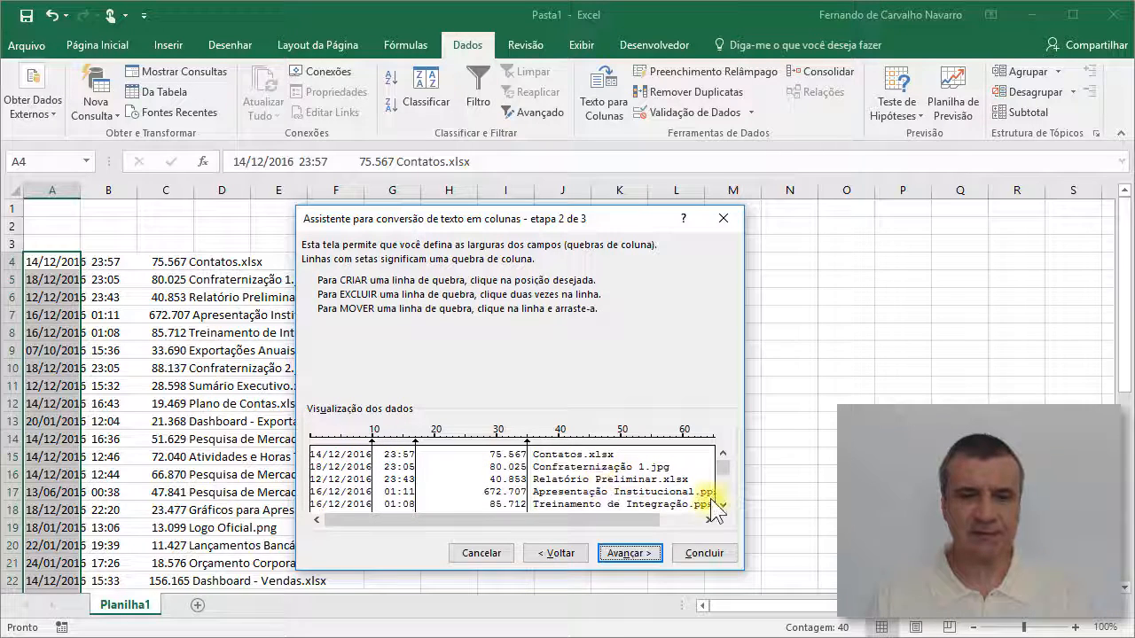
click(627, 555)
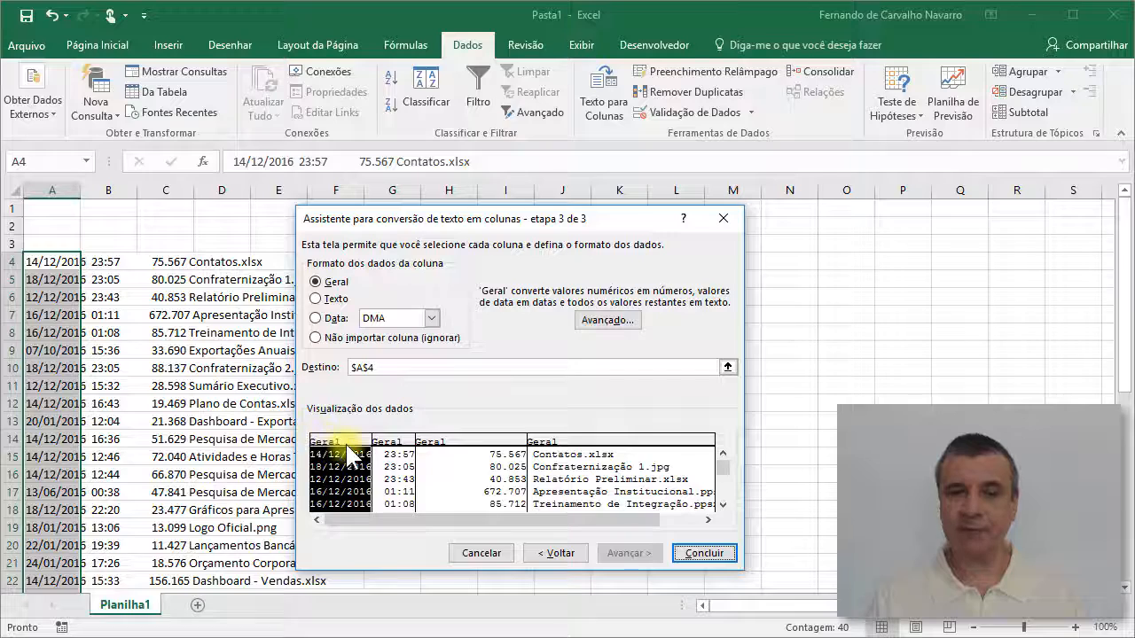
click(315, 318)
click(375, 317)
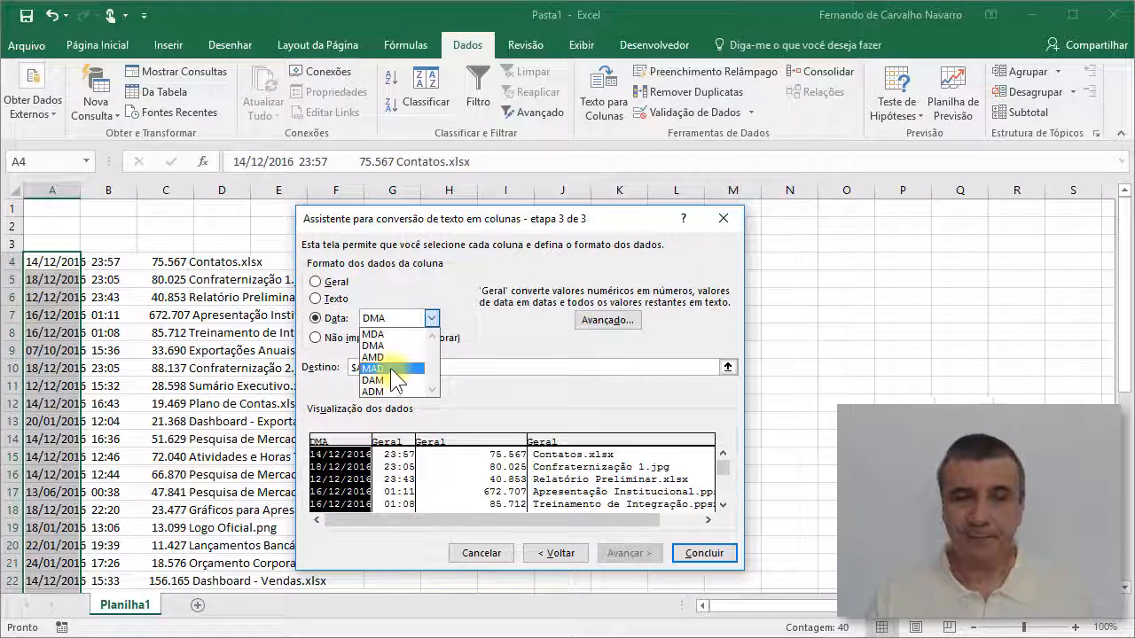
click(392, 336)
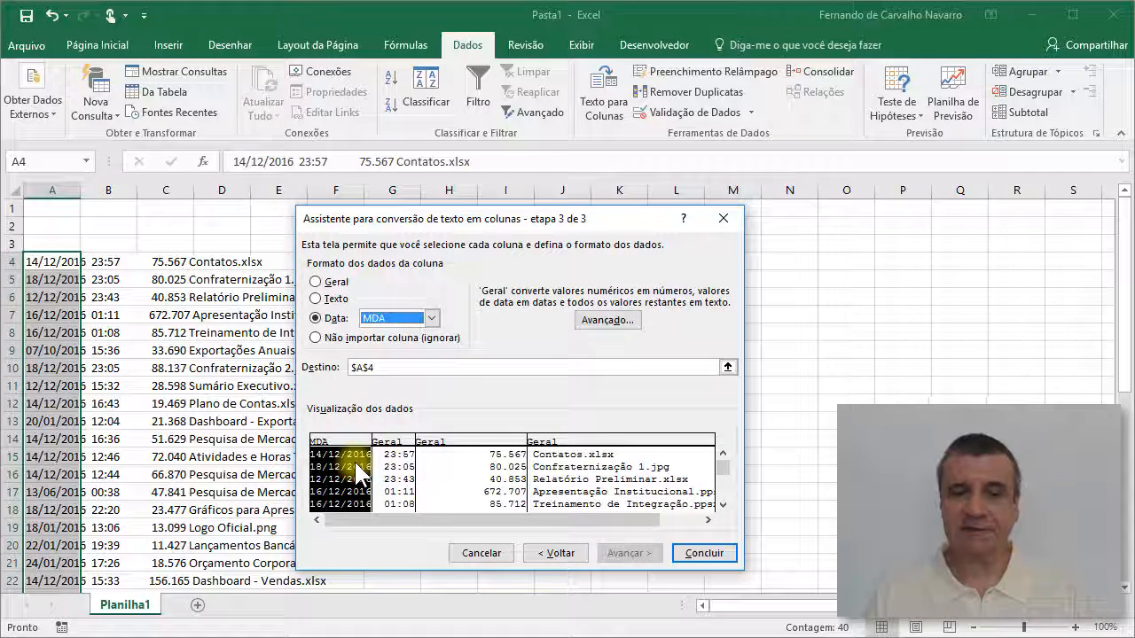
click(315, 282)
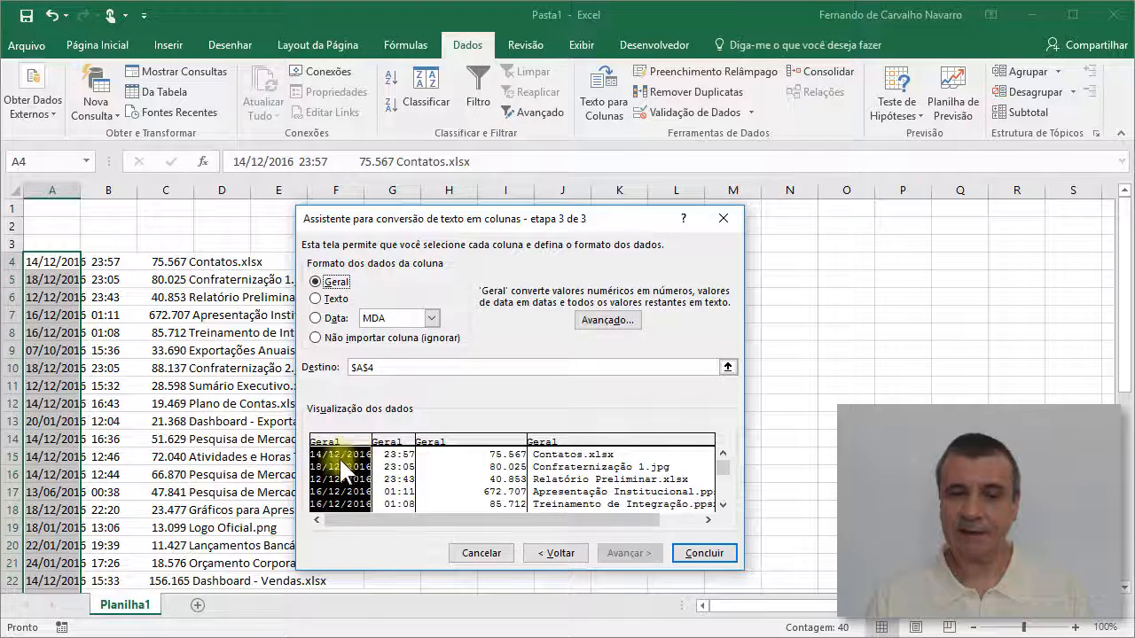
Review the time and size columns and the advanced number separators, then finish the conversion with Geral format and destination $A$4
click(392, 470)
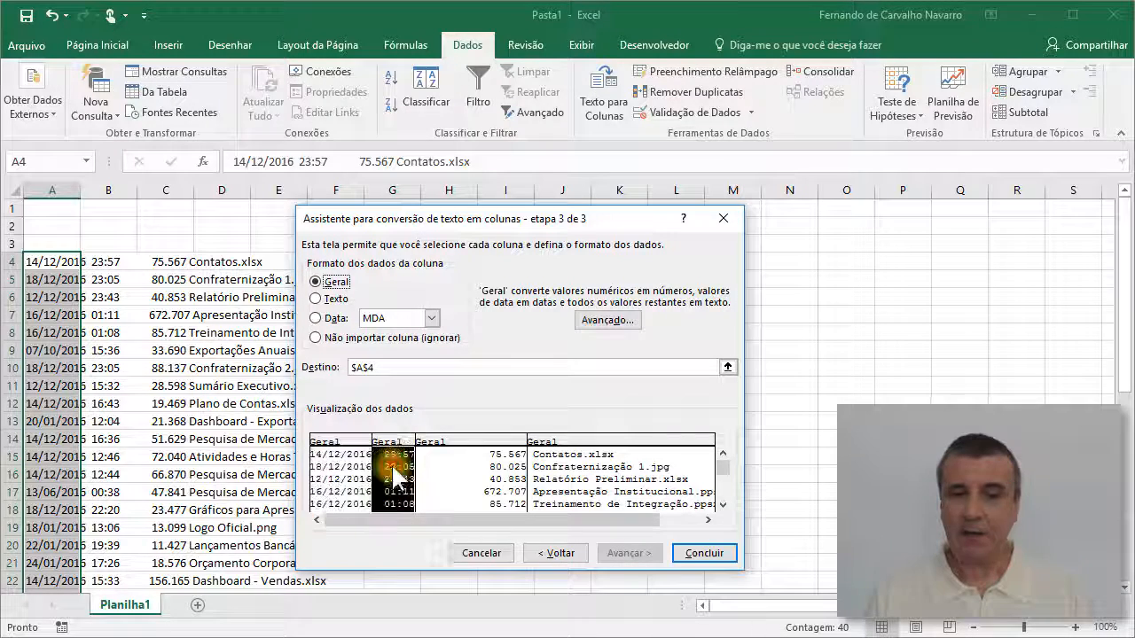
click(470, 468)
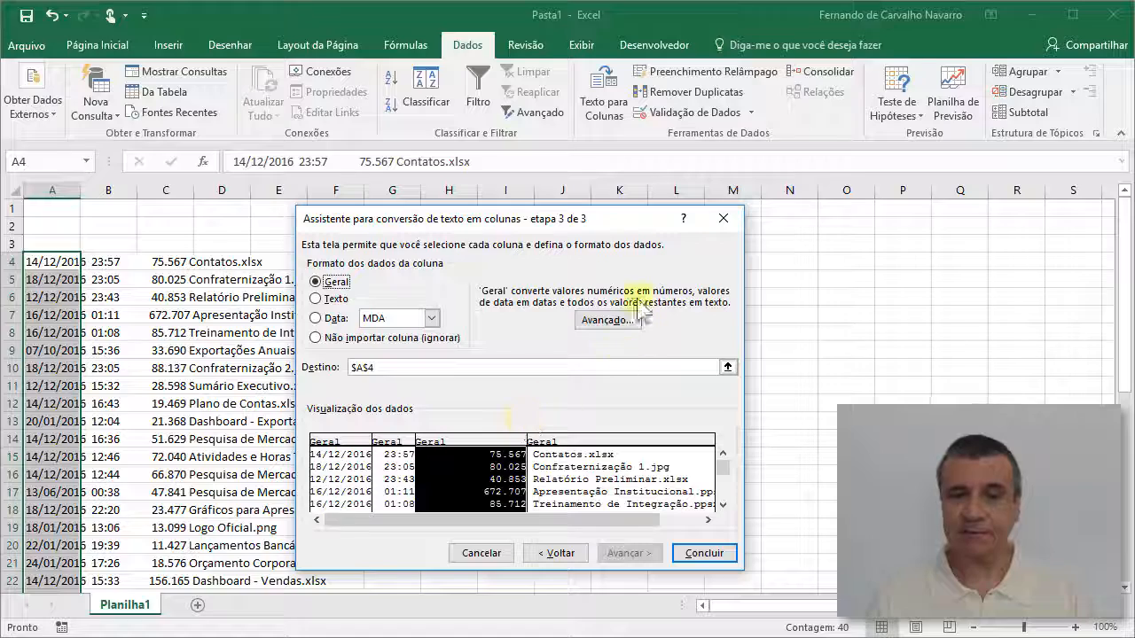
click(607, 321)
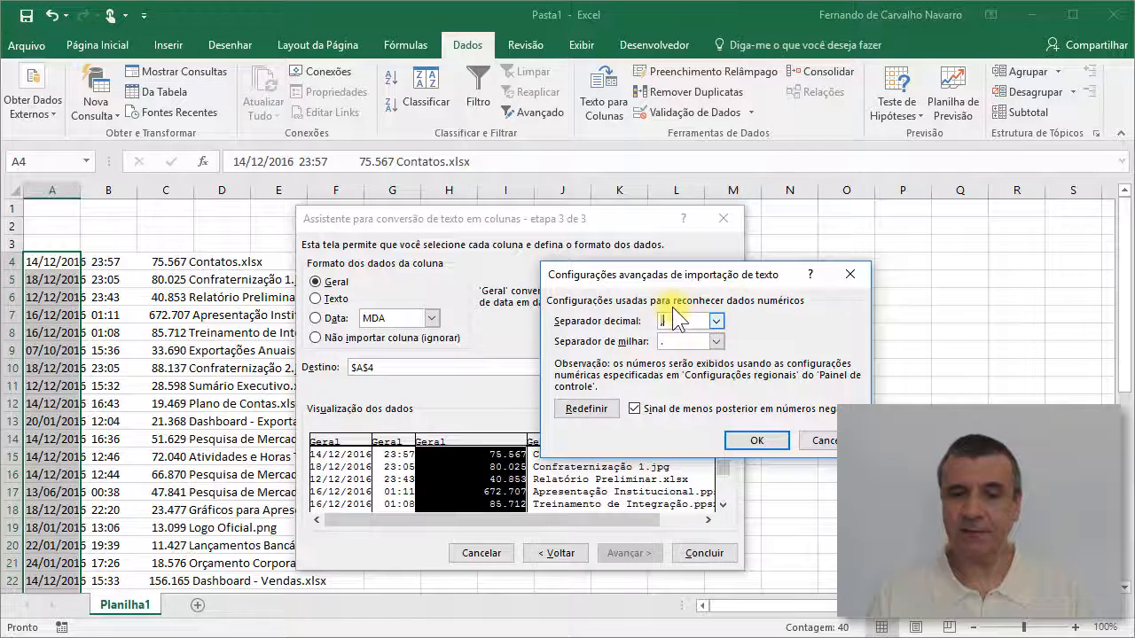
click(824, 442)
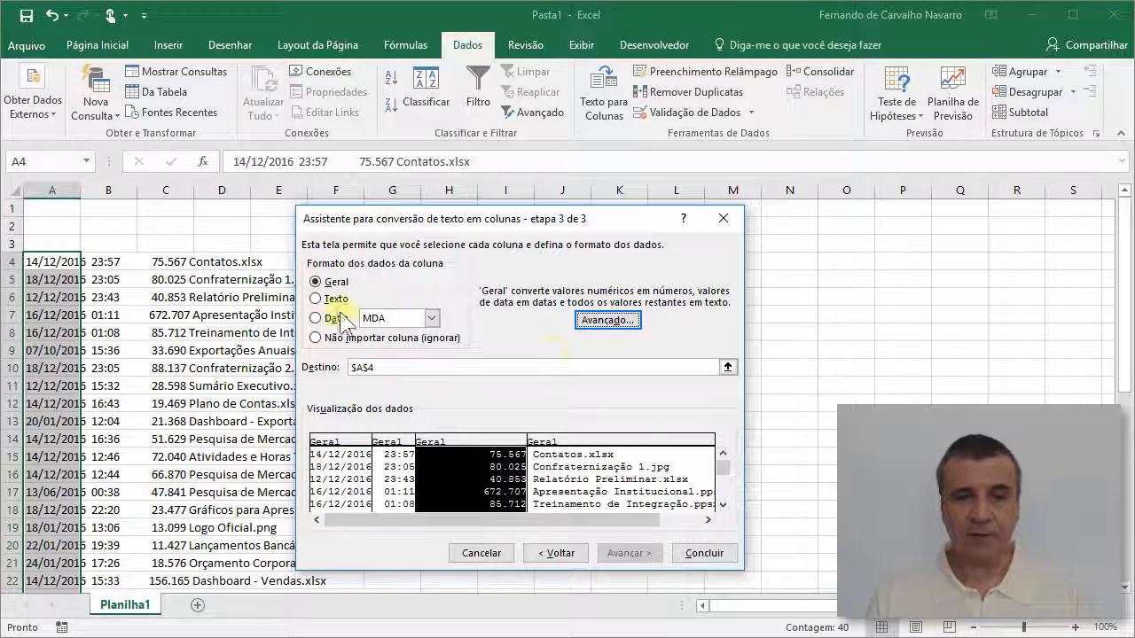
click(706, 555)
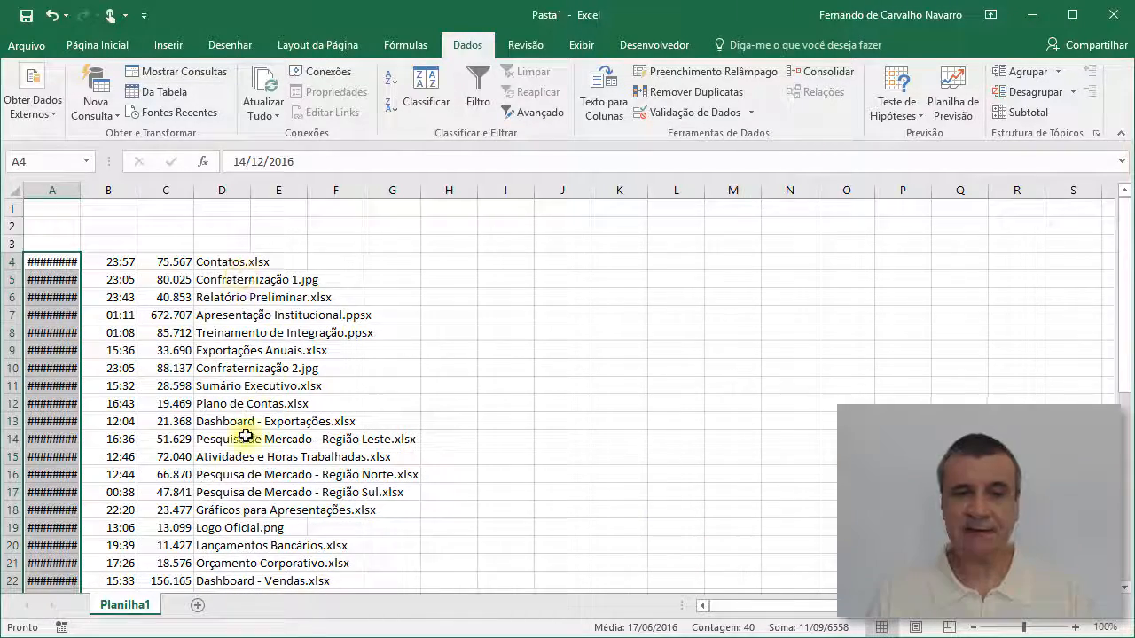
AutoFit the widths of columns A to D to their contents
drag(54, 192, 222, 193)
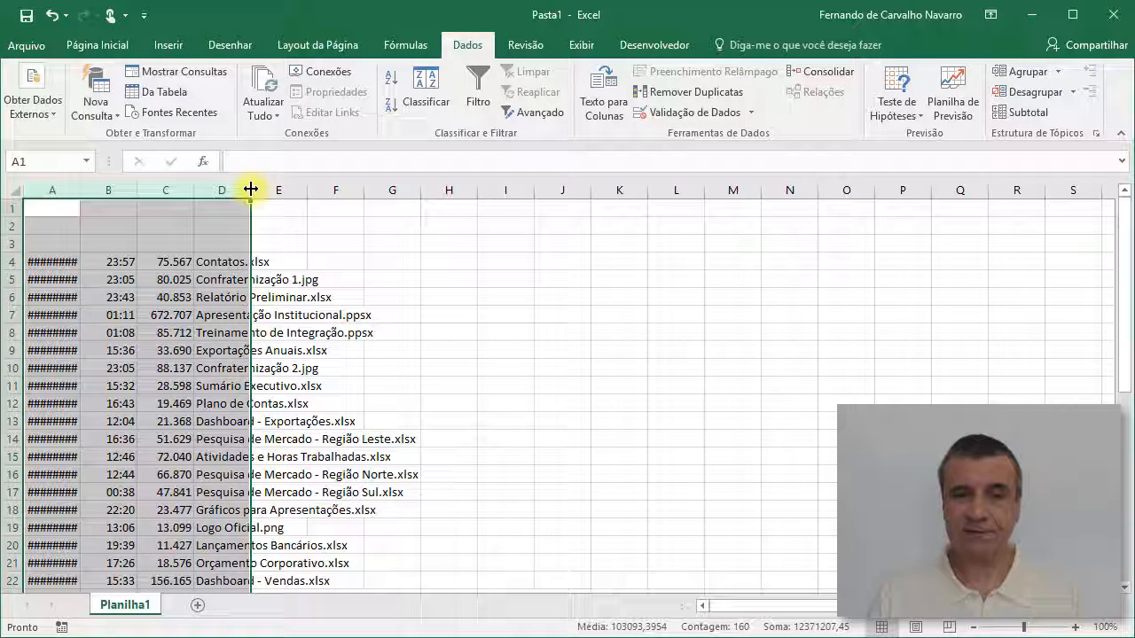
double_click(251, 190)
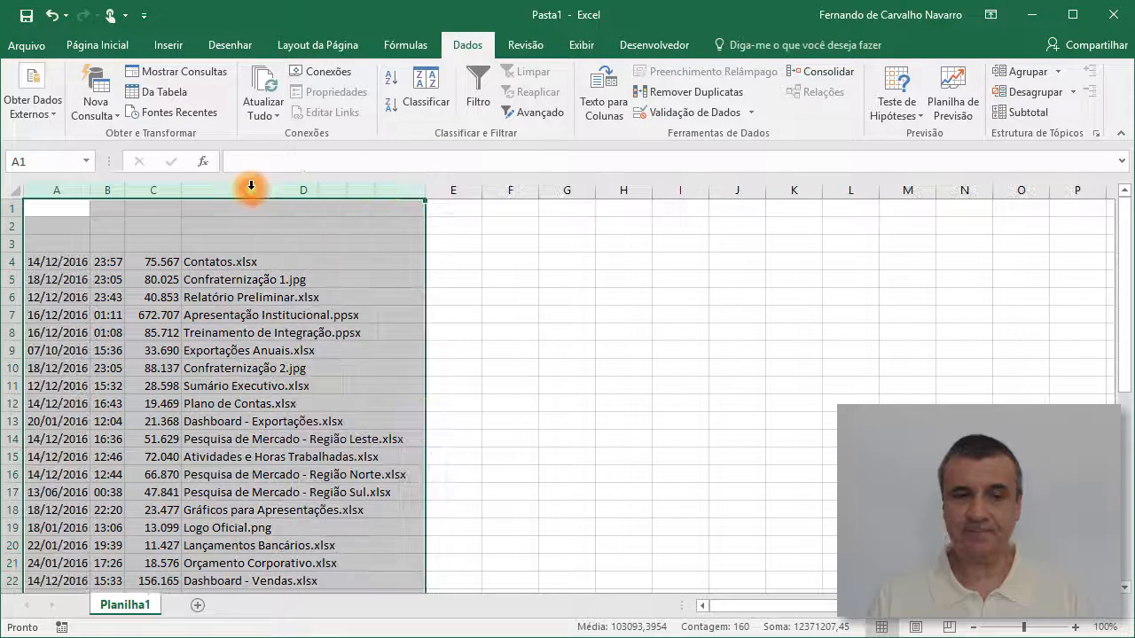
click(59, 263)
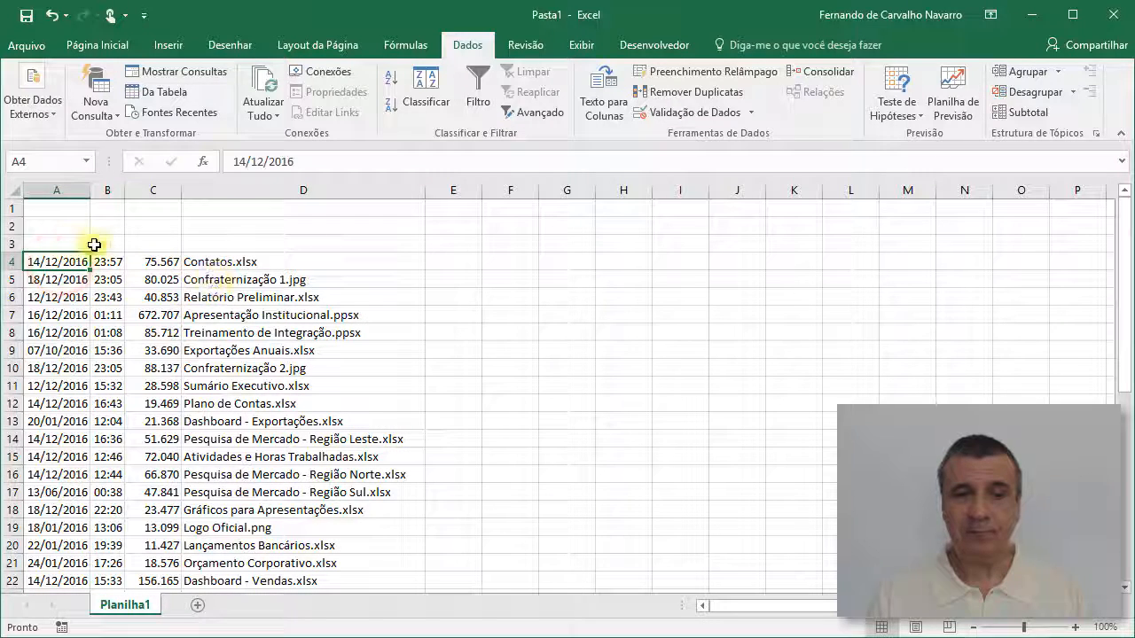
Enter the headers Data, Hora, Tamanho and Nome do Arquivo in cells A3 to D3
click(66, 243)
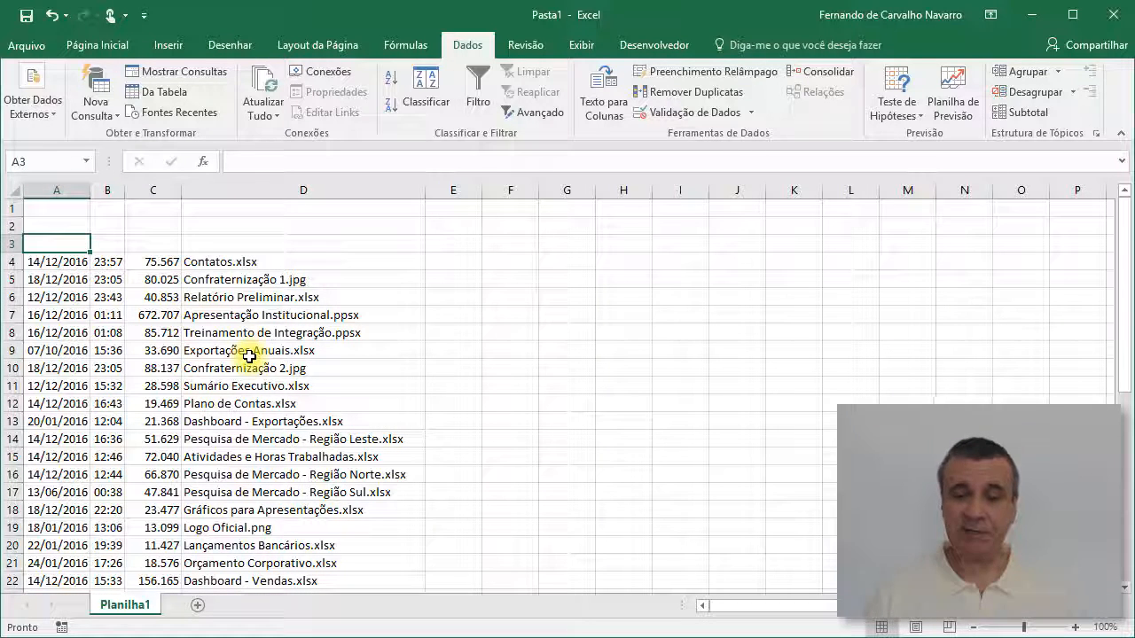
text(Da)
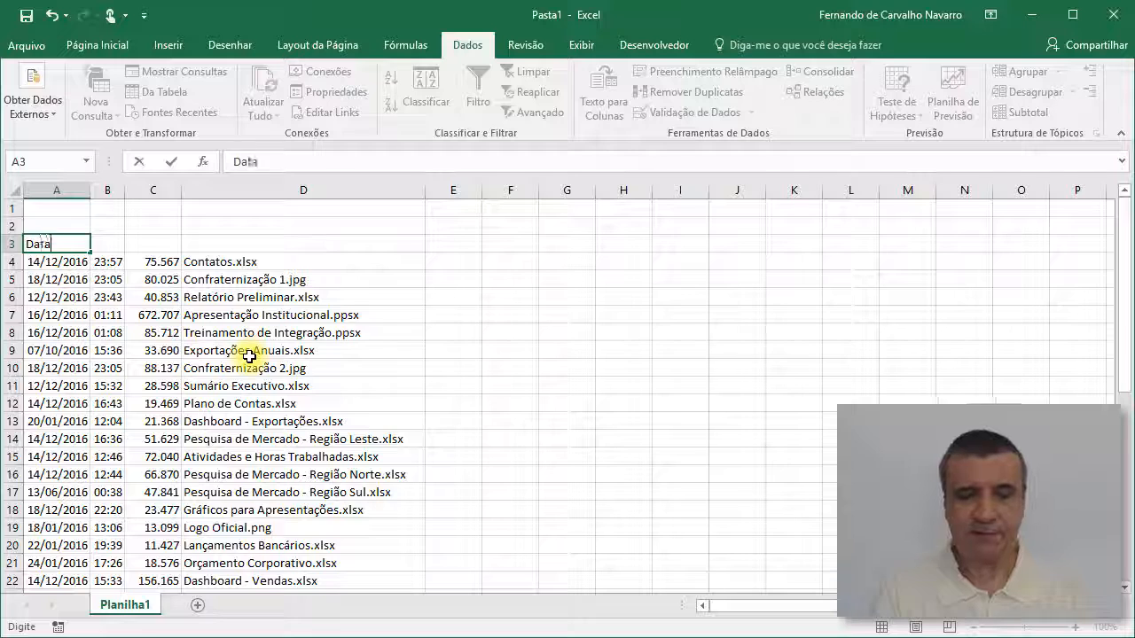
text(ta)
key(Tab)
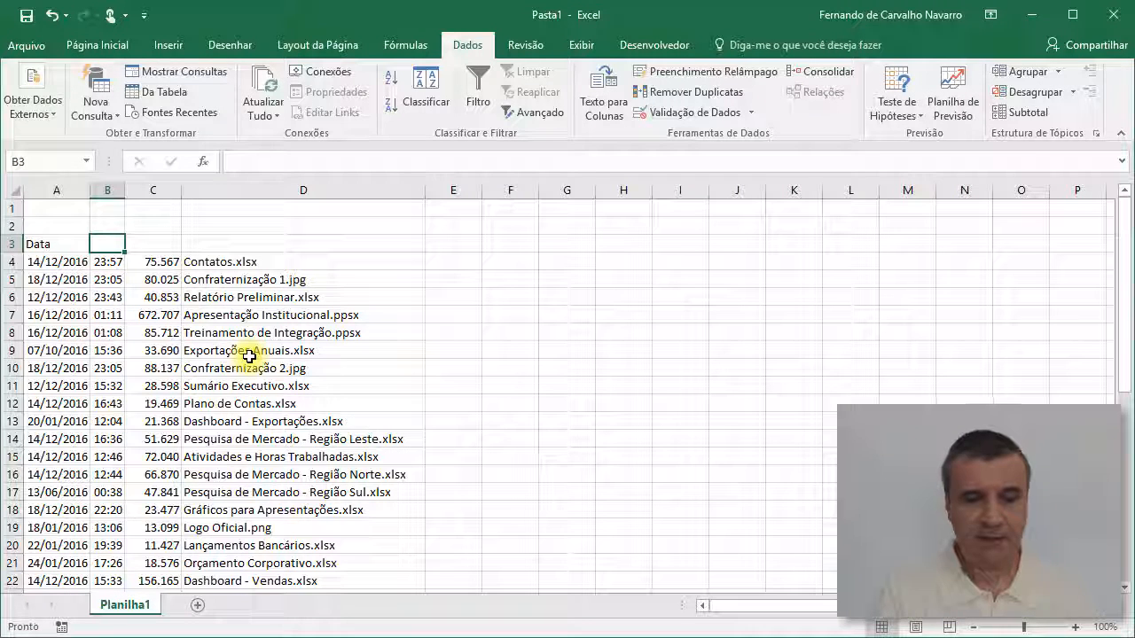
text(Ho)
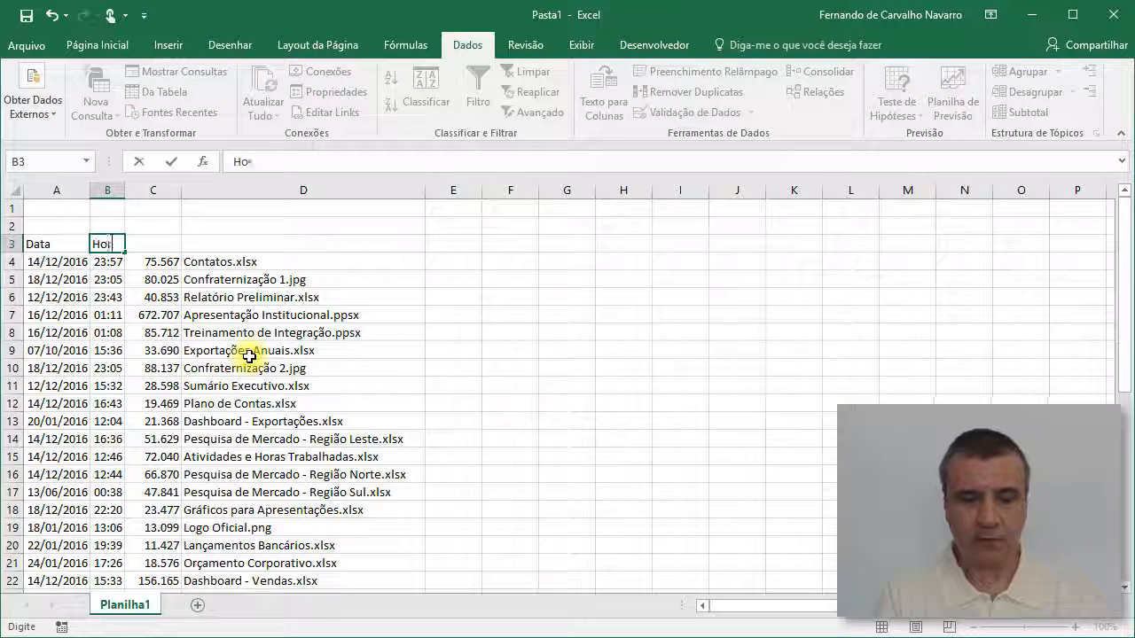
text(ra)
key(Tab)
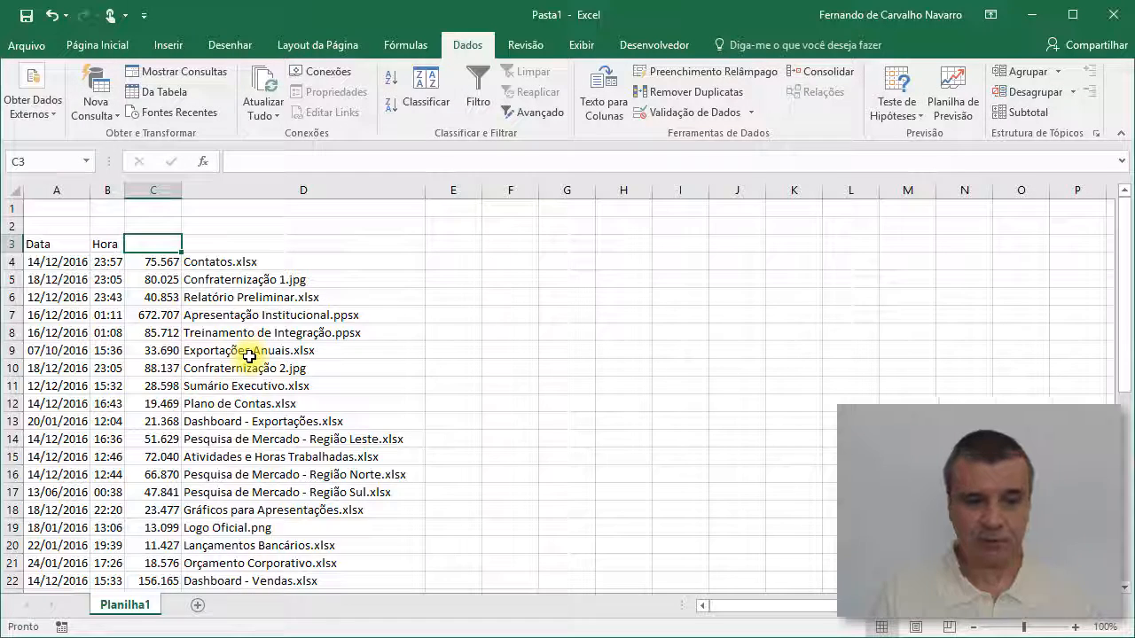
text(Tamanh)
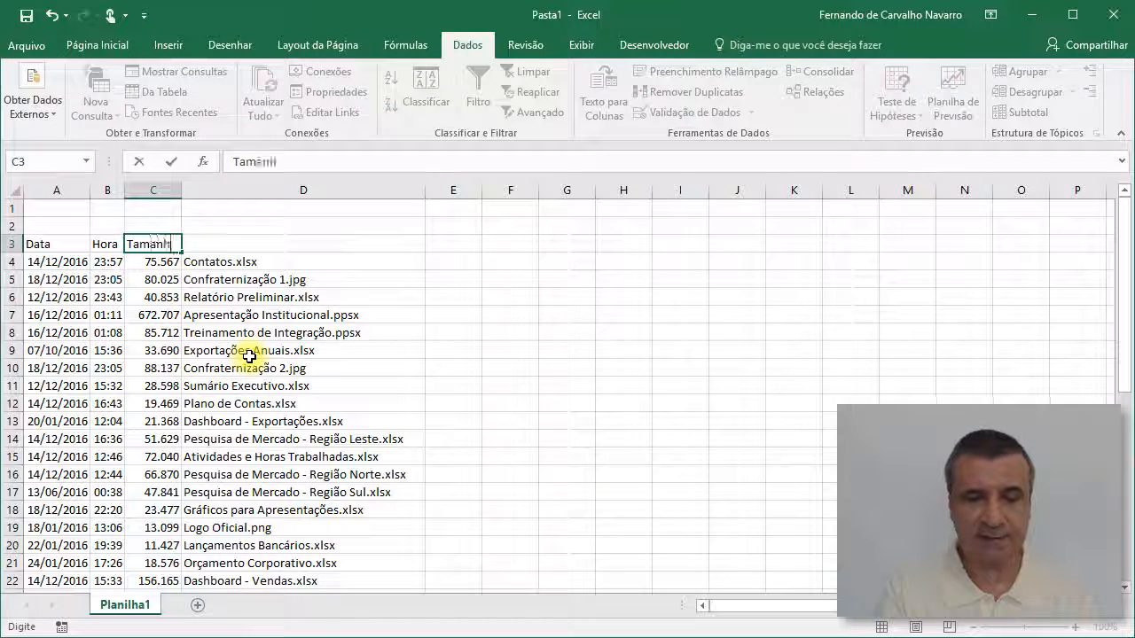
text(o)
key(Tab)
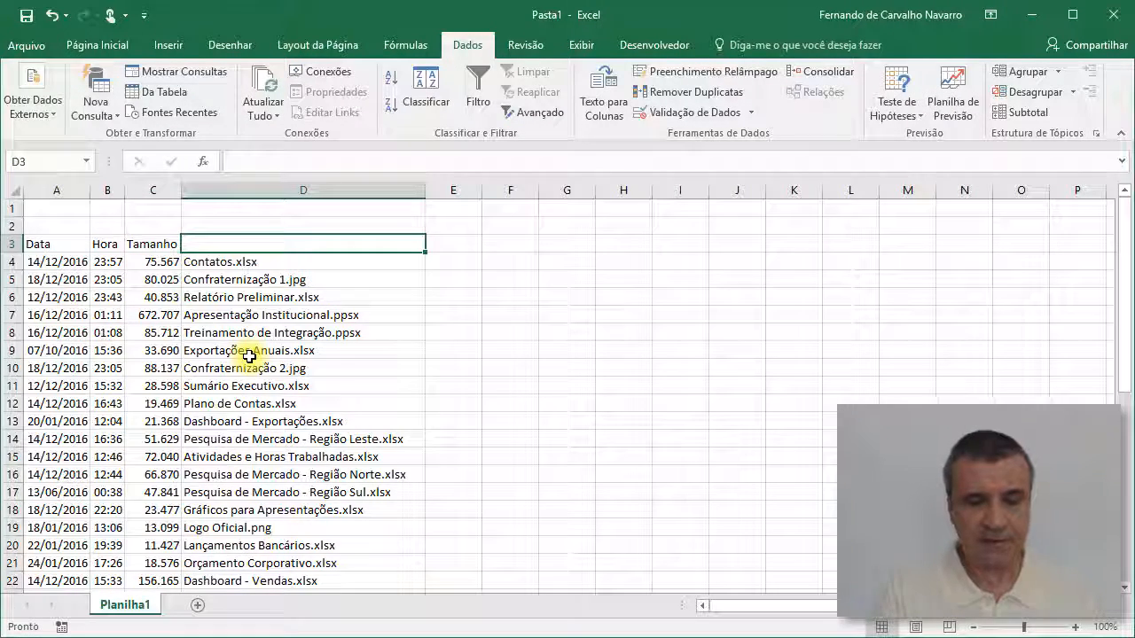
text(No)
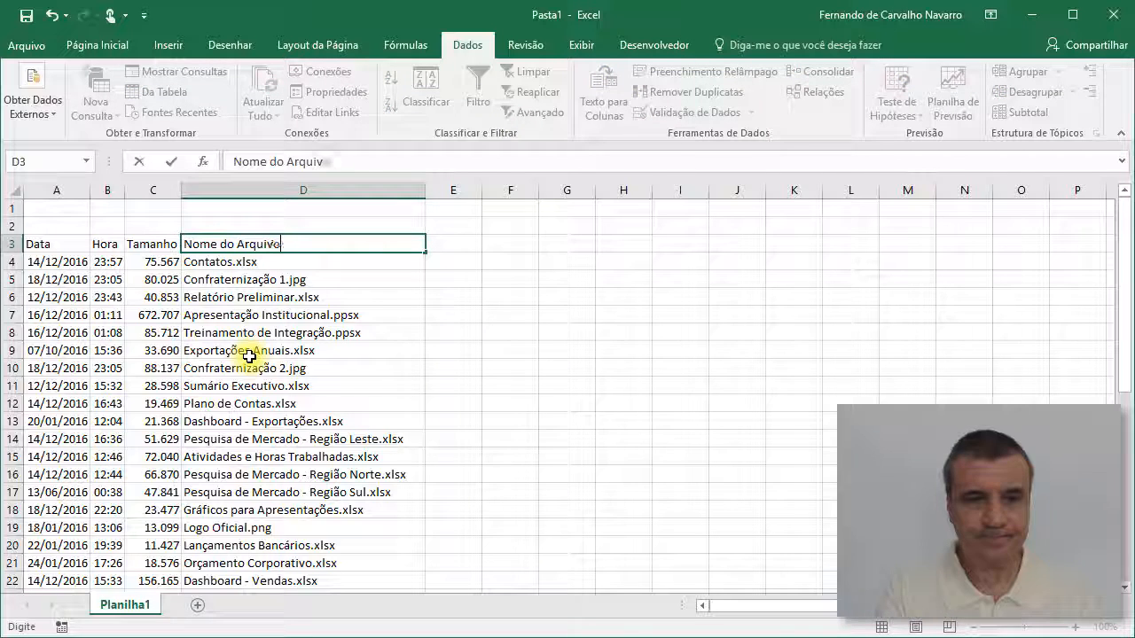
text(me do Arquivo)
key(Return)
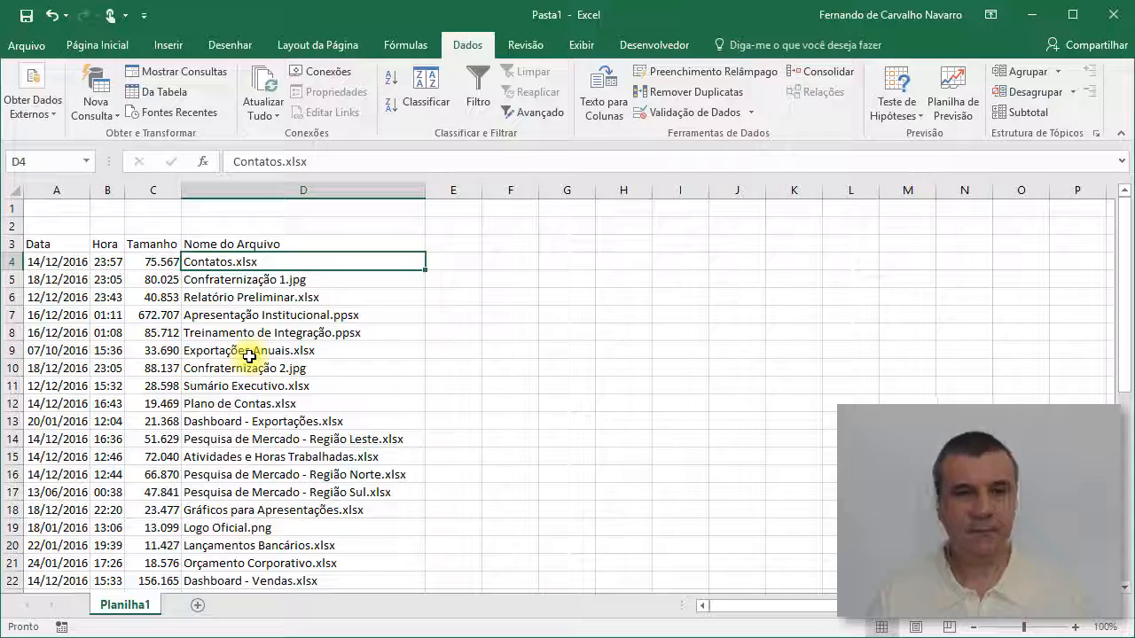
Format the header cells A3:D3 with a dark blue-gray bold font and a light blue fill
drag(48, 244, 221, 244)
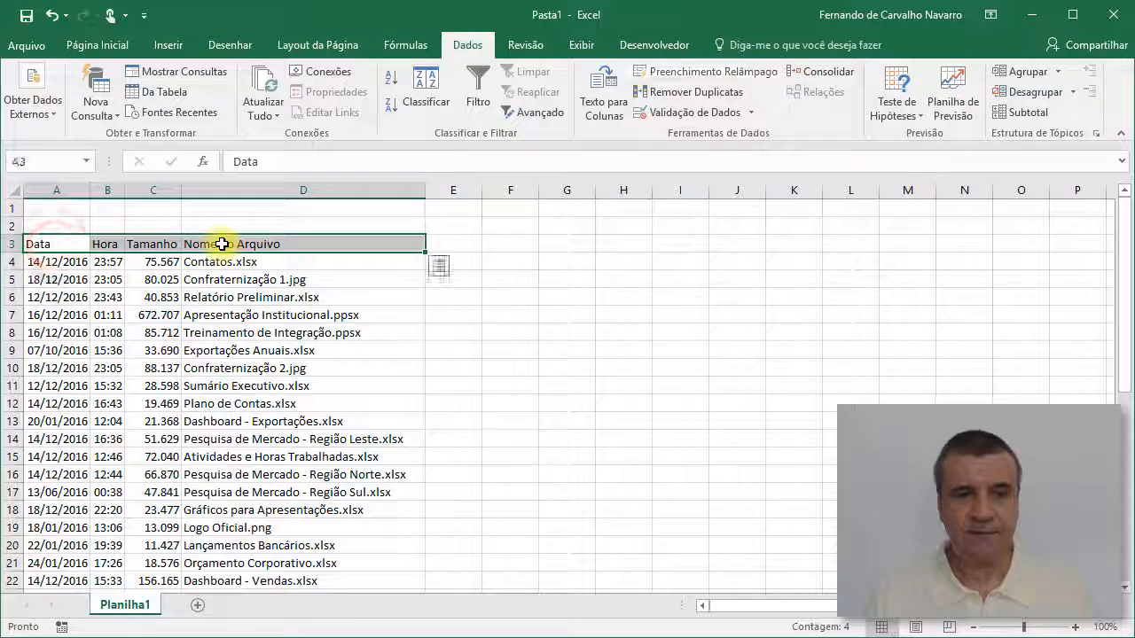
click(98, 45)
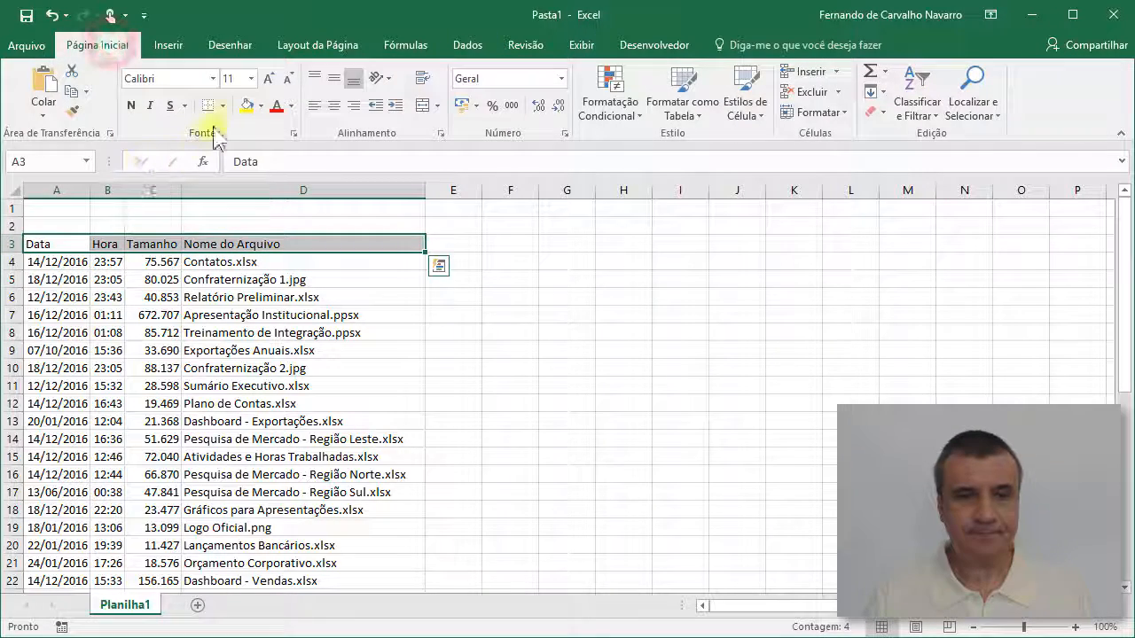
click(276, 105)
click(291, 105)
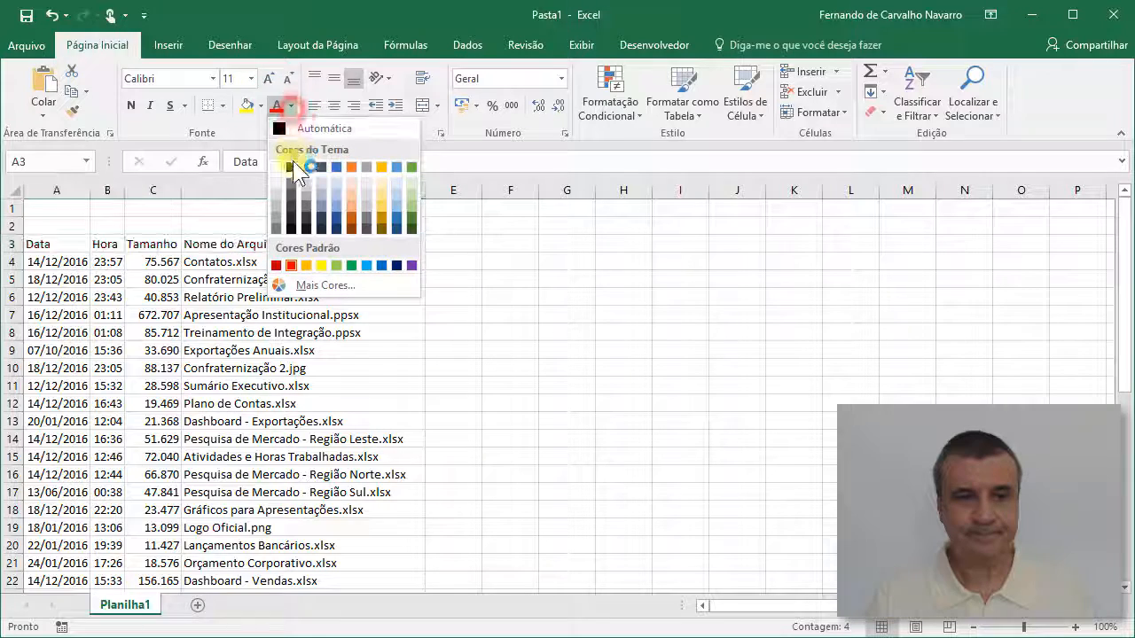
click(324, 166)
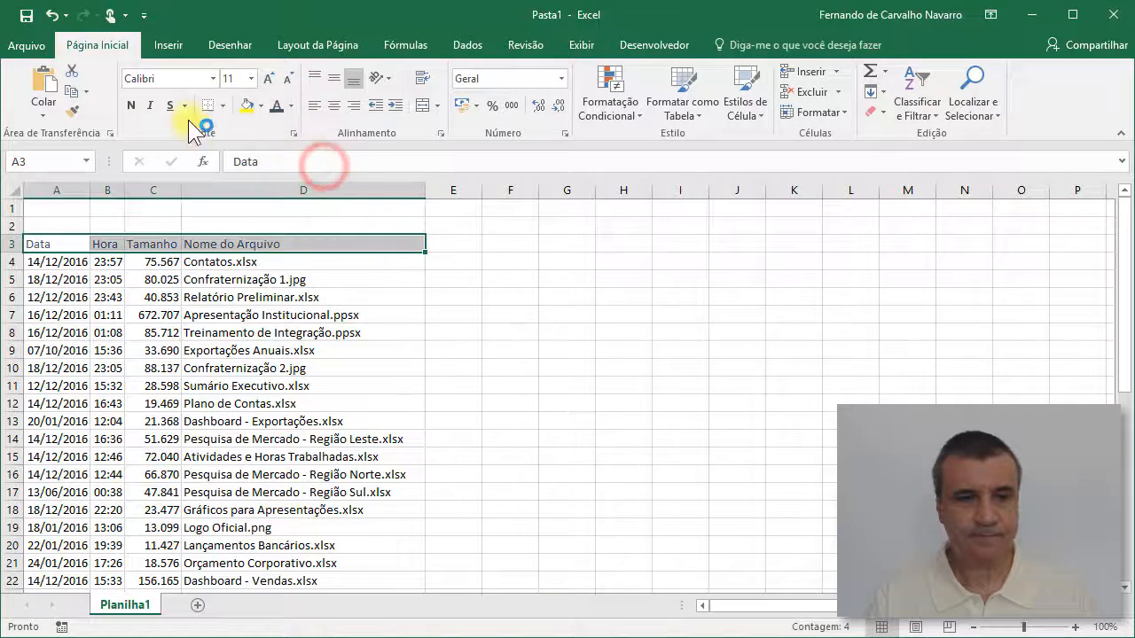
click(131, 106)
click(260, 105)
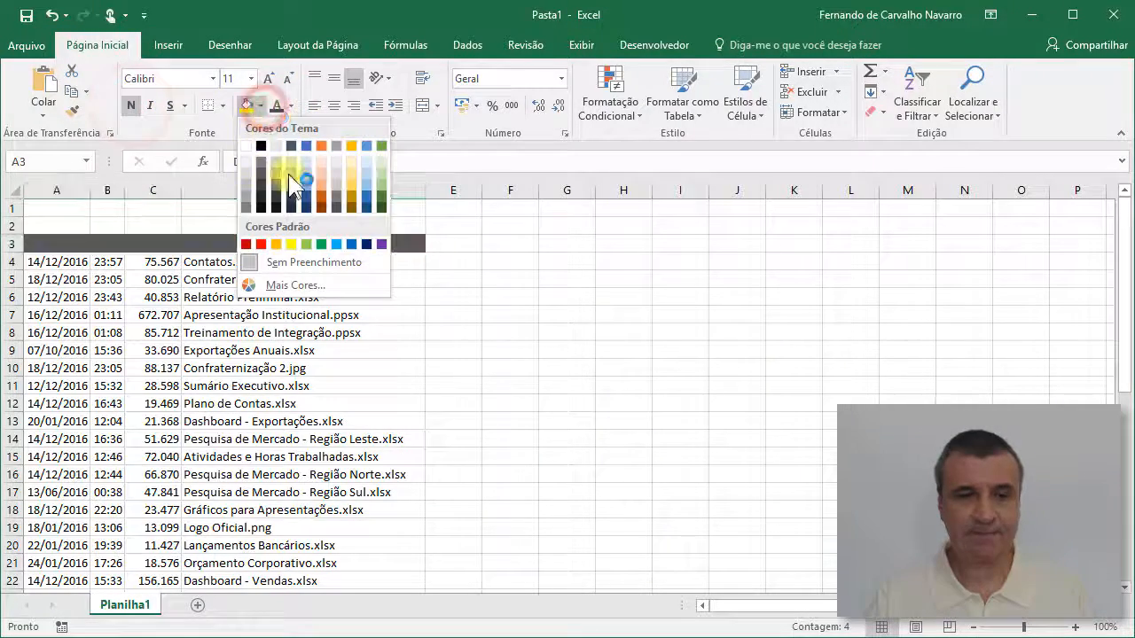
click(305, 169)
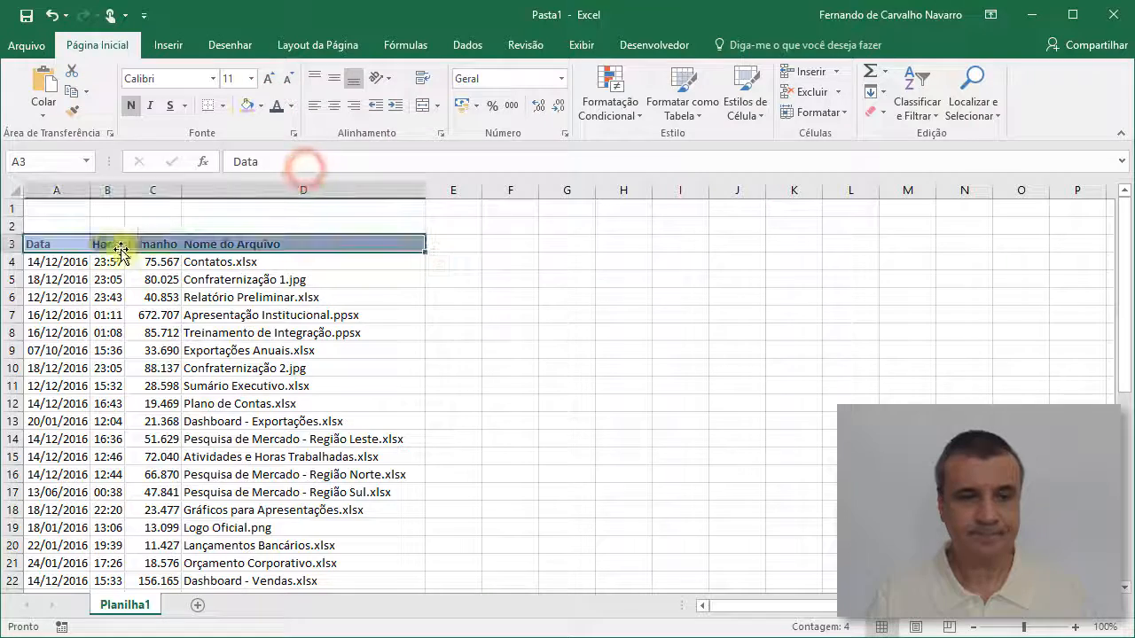
click(60, 281)
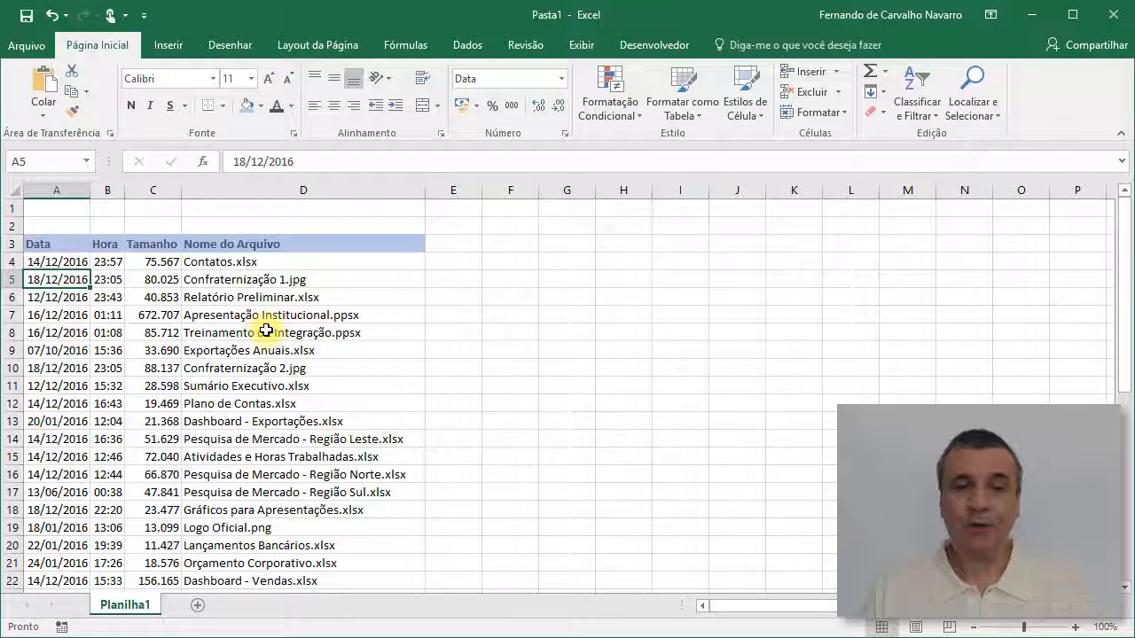
Sort the file list by Data from oldest to newest, and re-sort it by Nome do Arquivo from A to Z
click(468, 45)
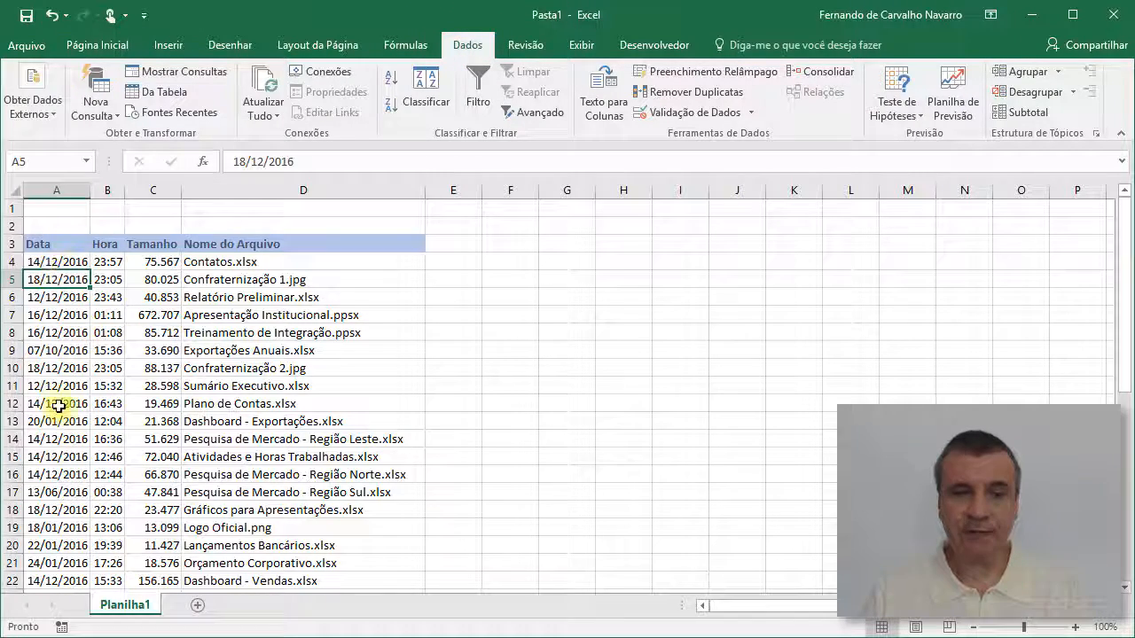
click(44, 332)
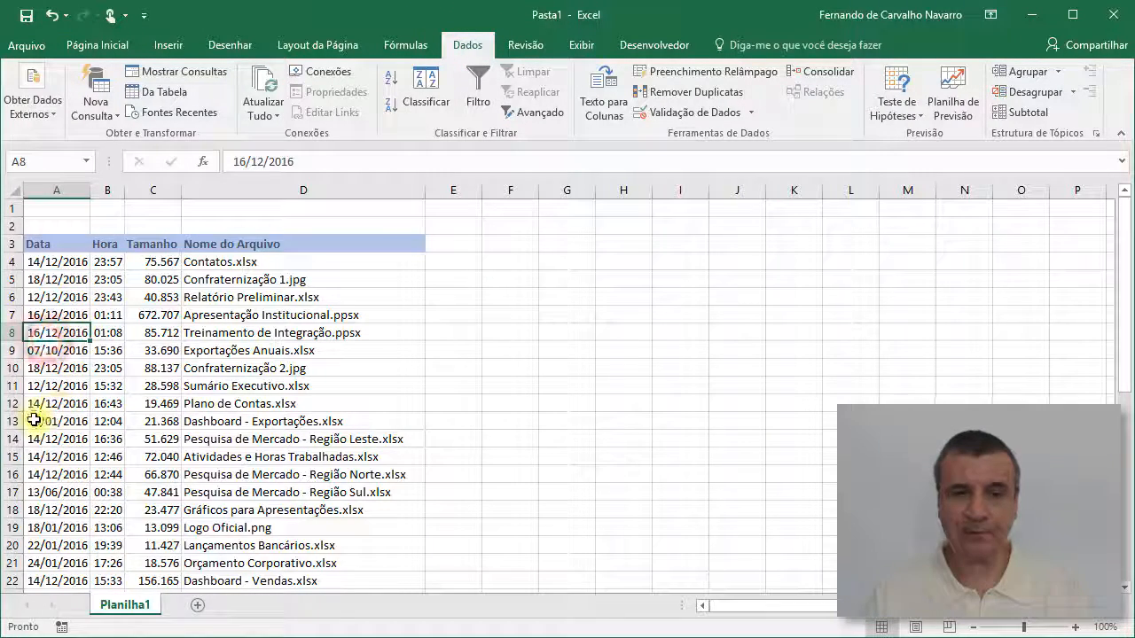
click(391, 76)
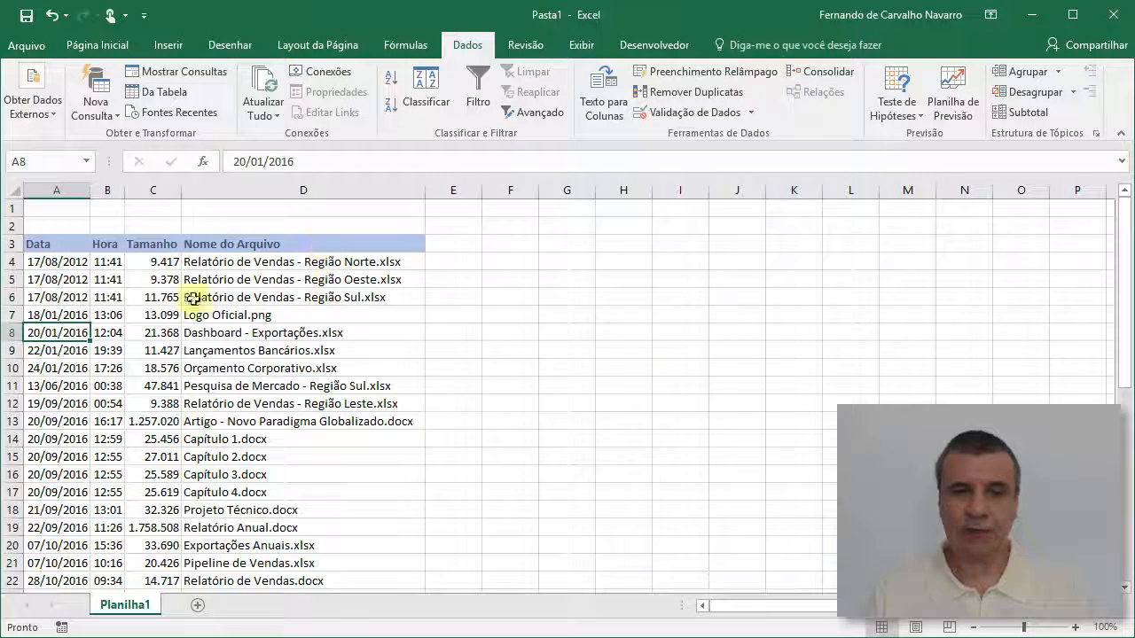
click(303, 312)
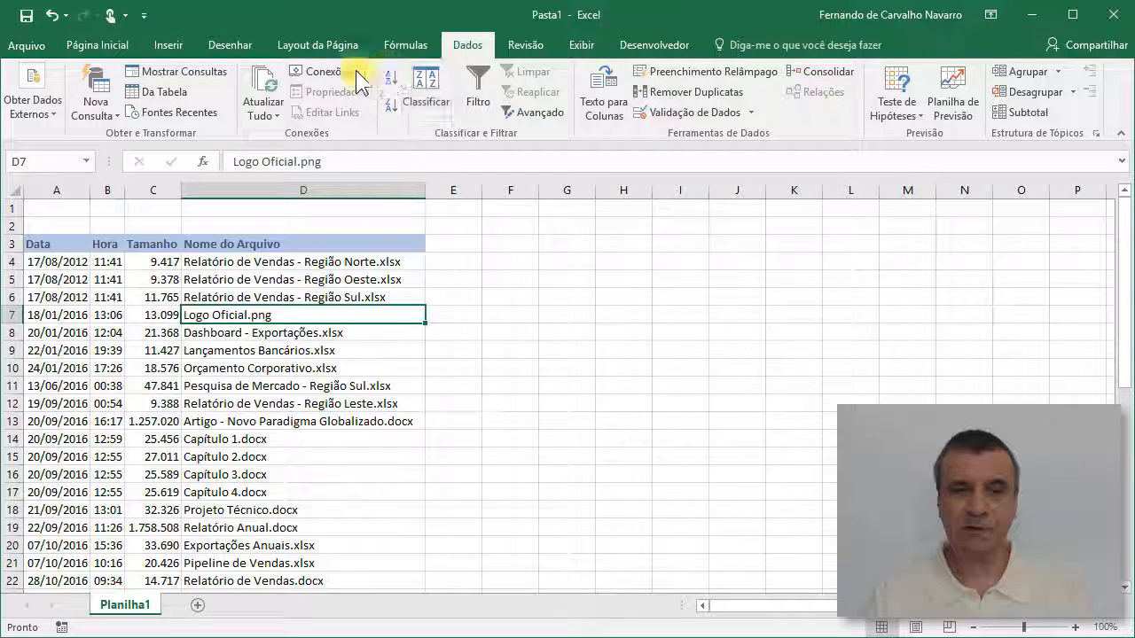
click(393, 79)
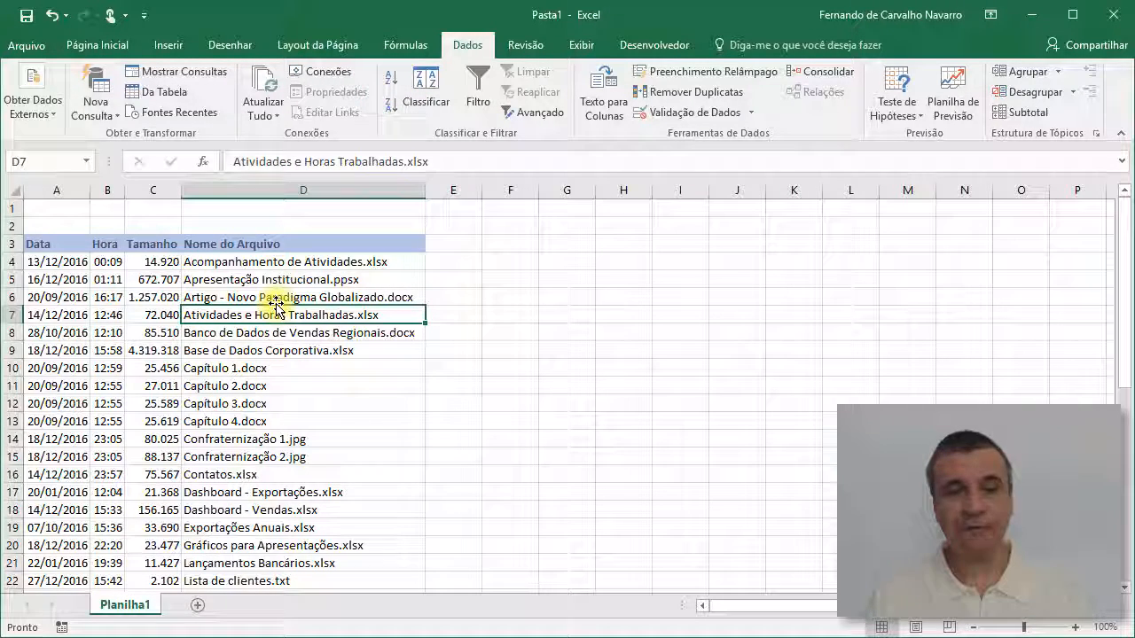
Sort the file list by Tamanho from largest to smallest
click(165, 279)
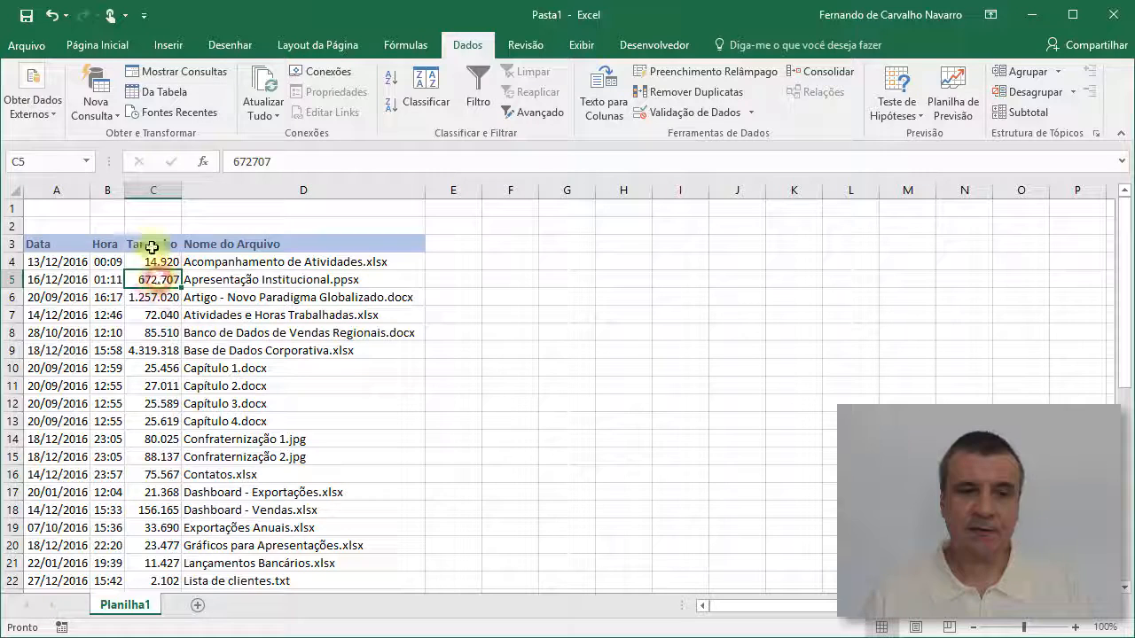
click(391, 104)
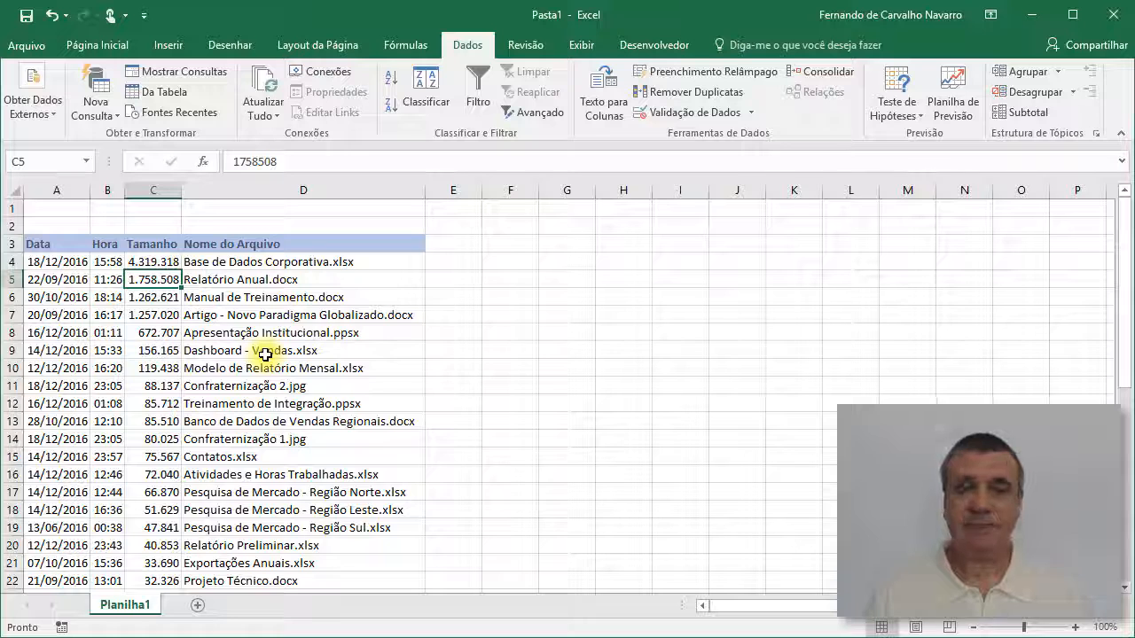
Add a new blank worksheet to the workbook
drag(55, 207, 236, 209)
click(54, 210)
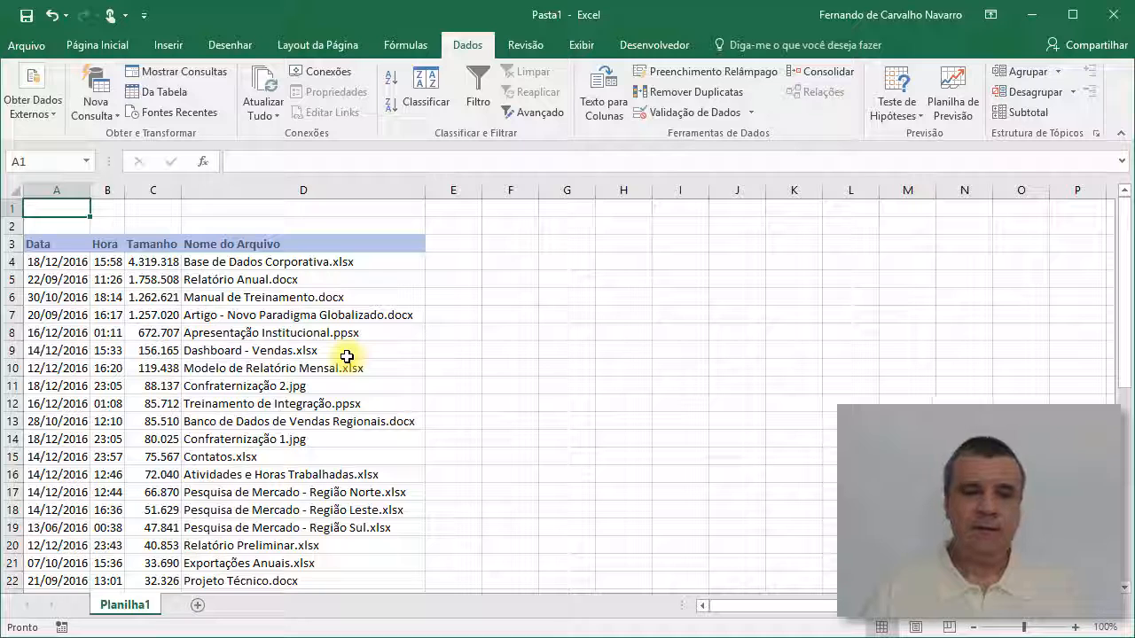
click(197, 606)
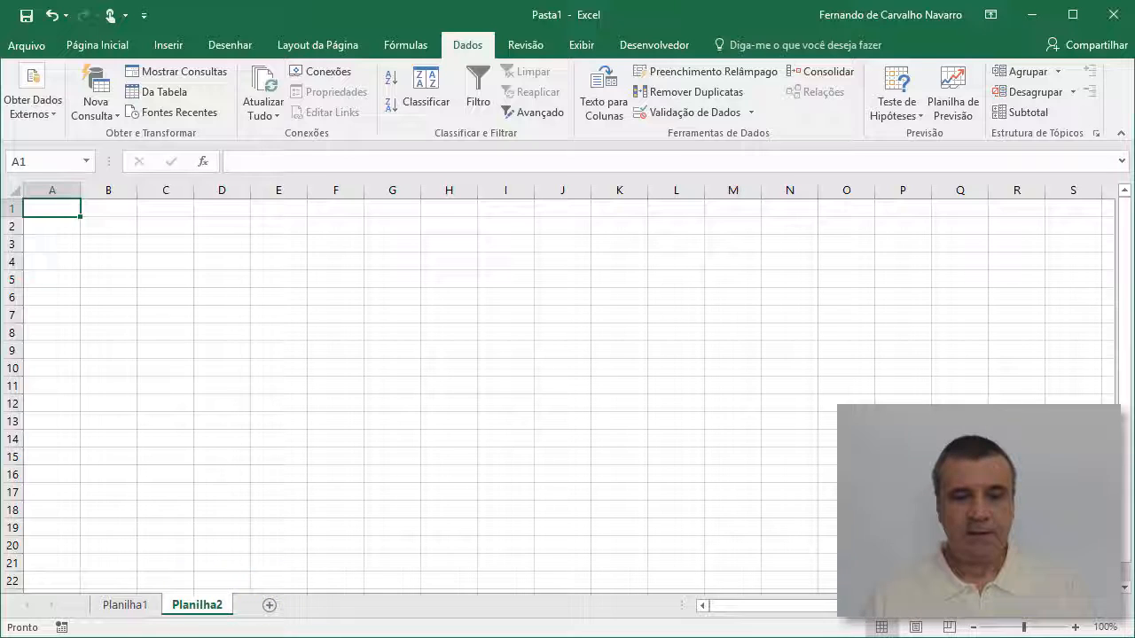
Switch to the Command Prompt and list the files on drive D: with the dir command
click(531, 637)
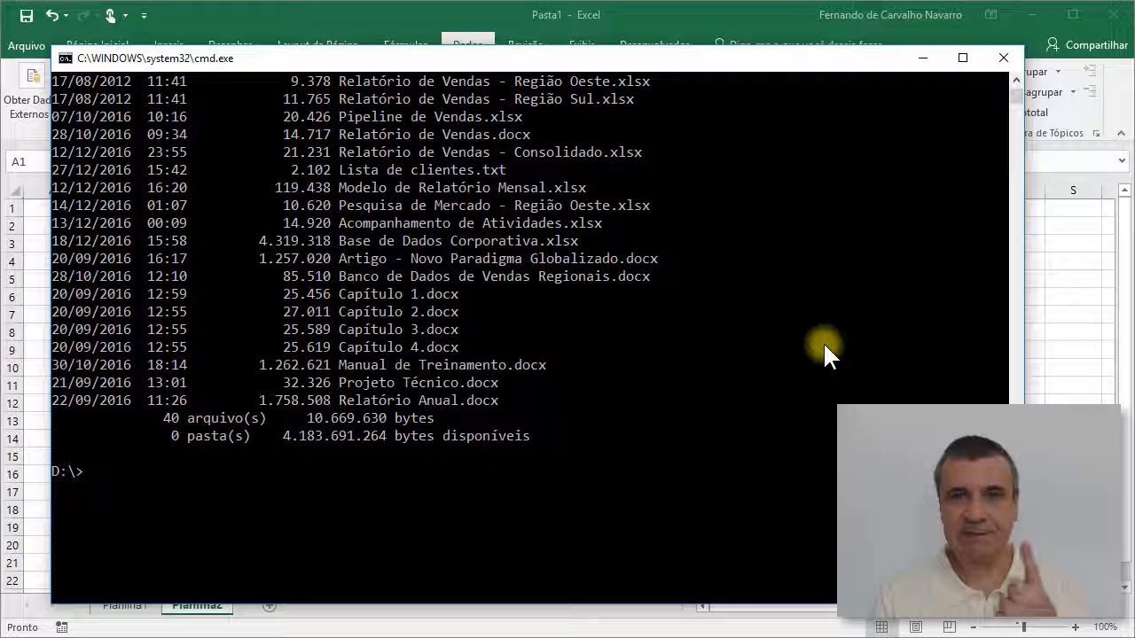
text(dir)
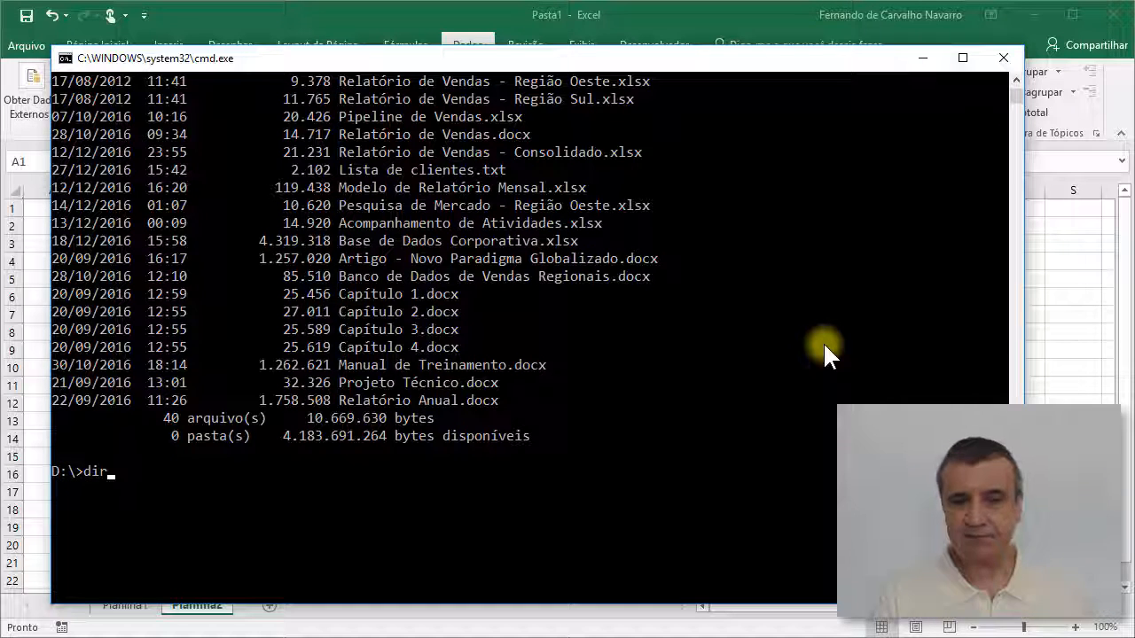
key(Return)
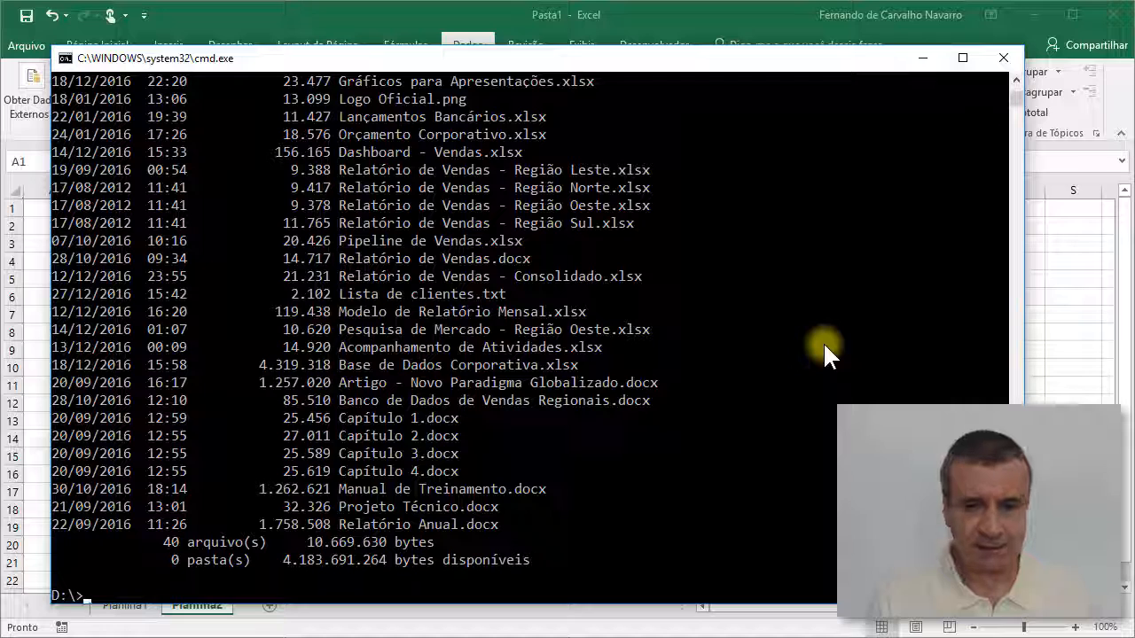
Run dir once more on drive D: and review the listing from its first to its last entry
text(d)
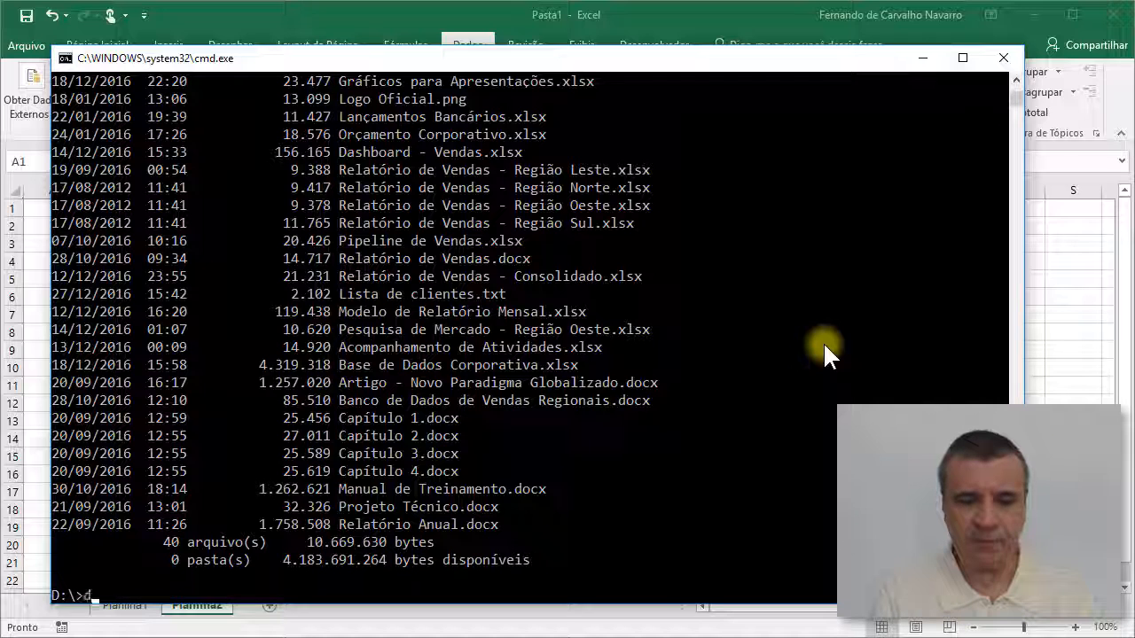
text(ir)
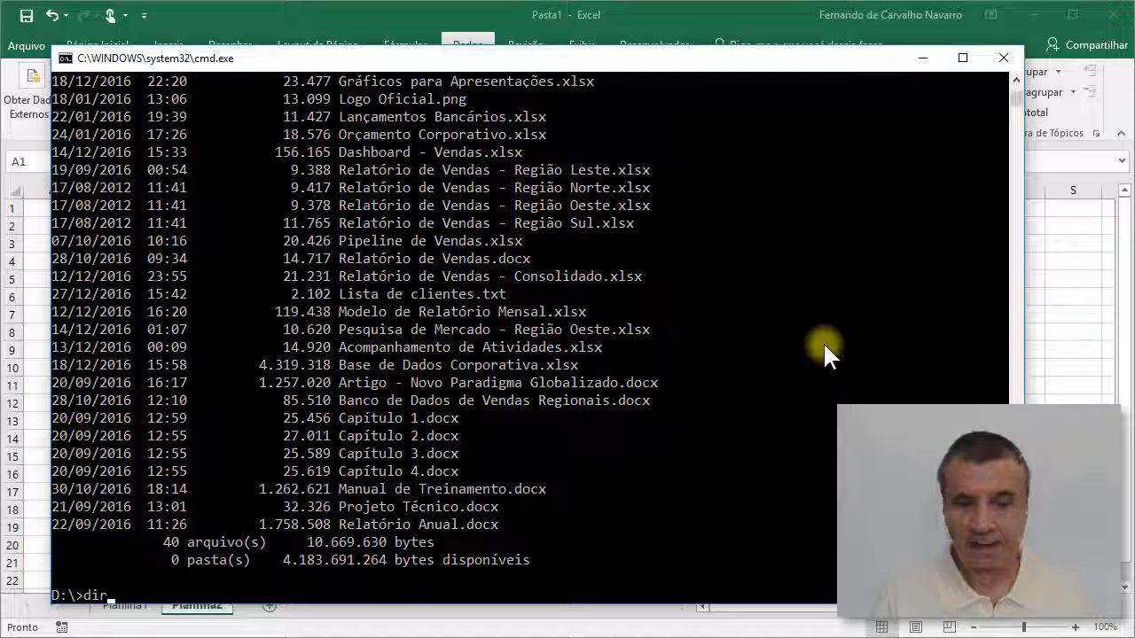
key(Return)
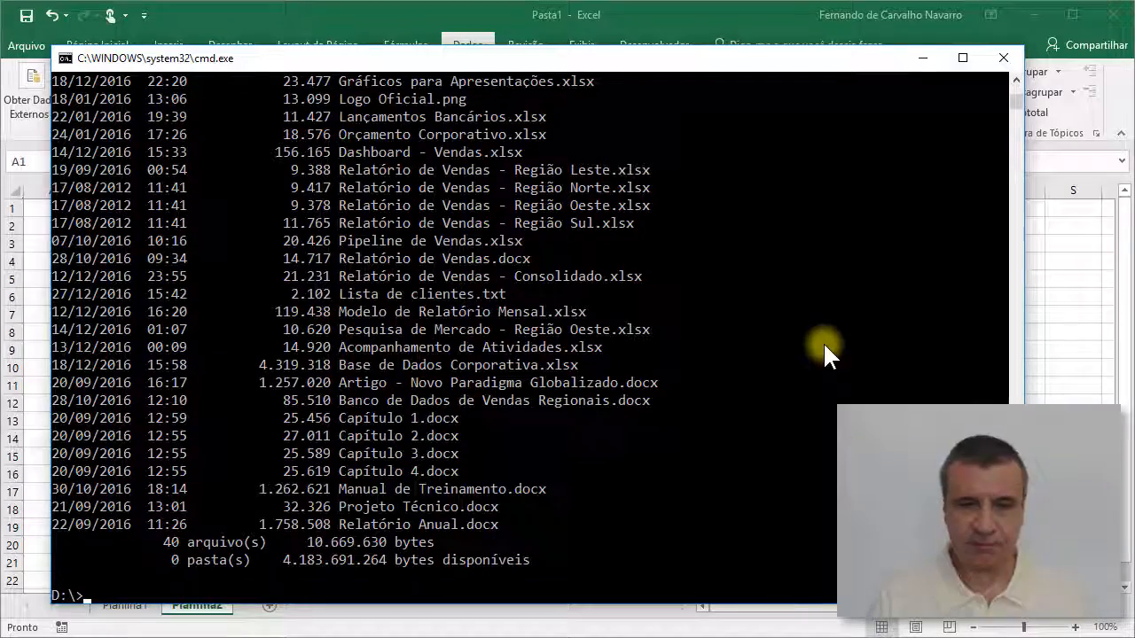
scroll(747, 434, up, 7)
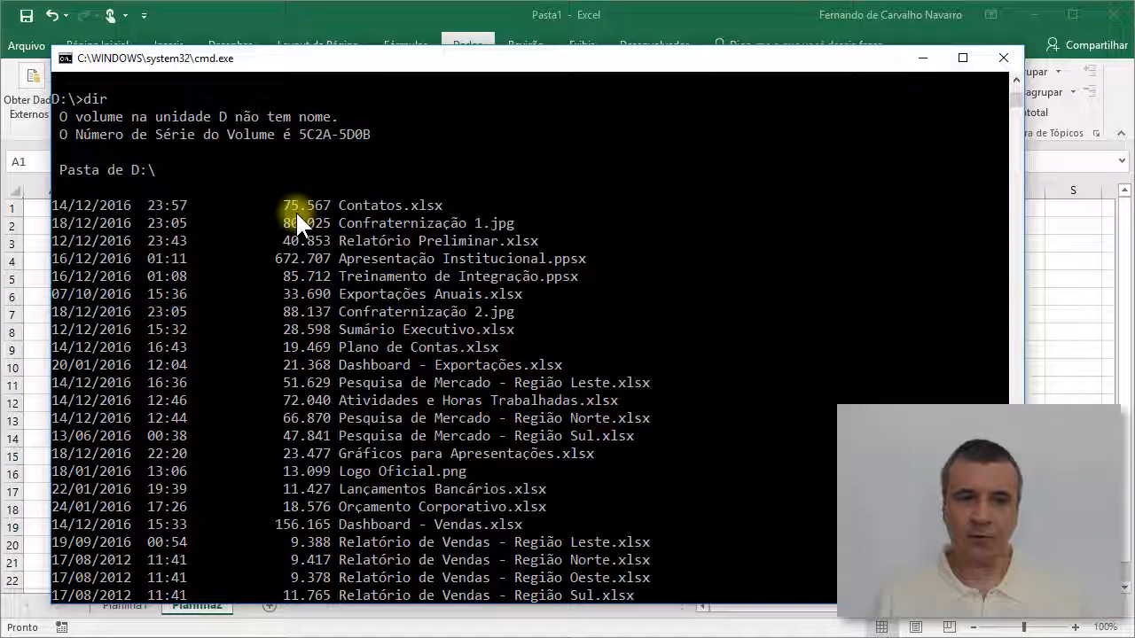
scroll(295, 210, down, 10)
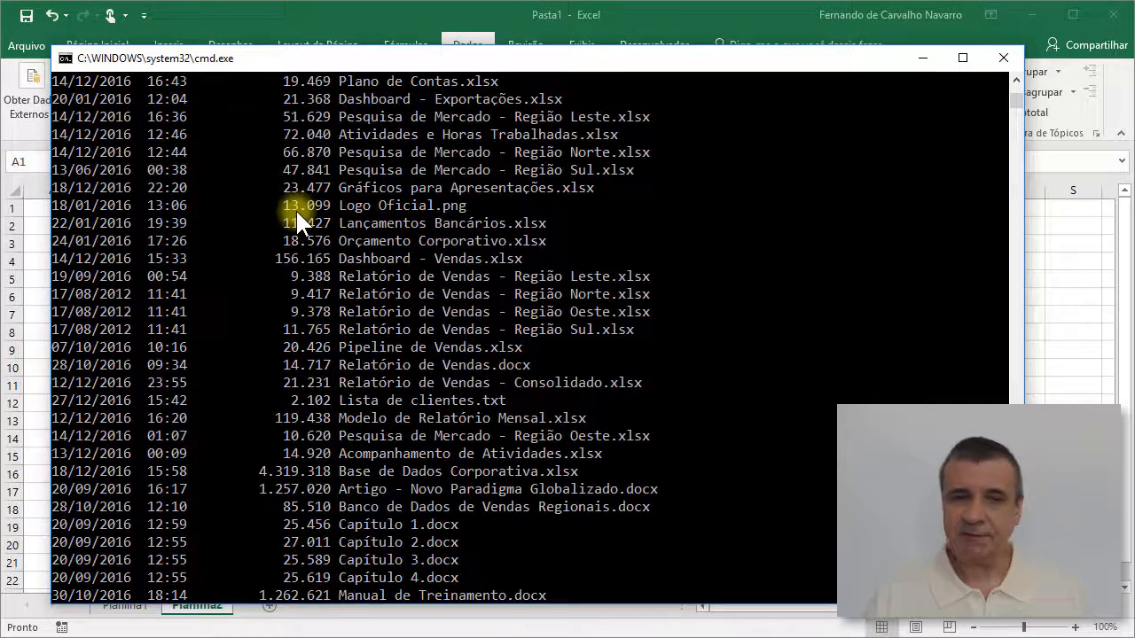
scroll(296, 208, up, 1)
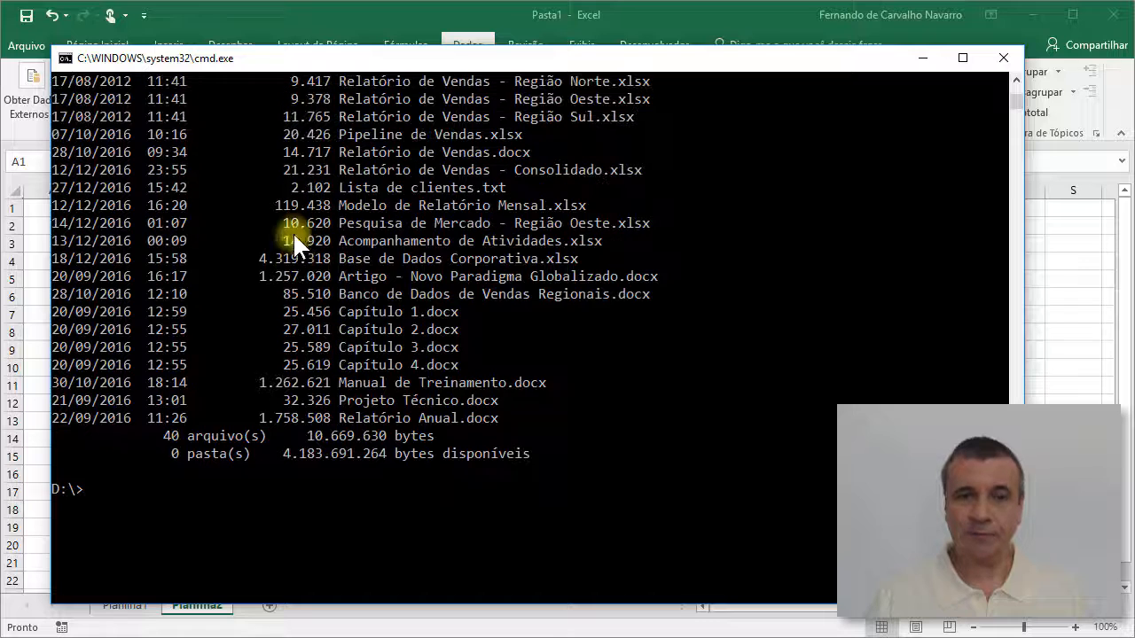
List the files of drive D: including its subfolders with the command dir/s
text(dir)
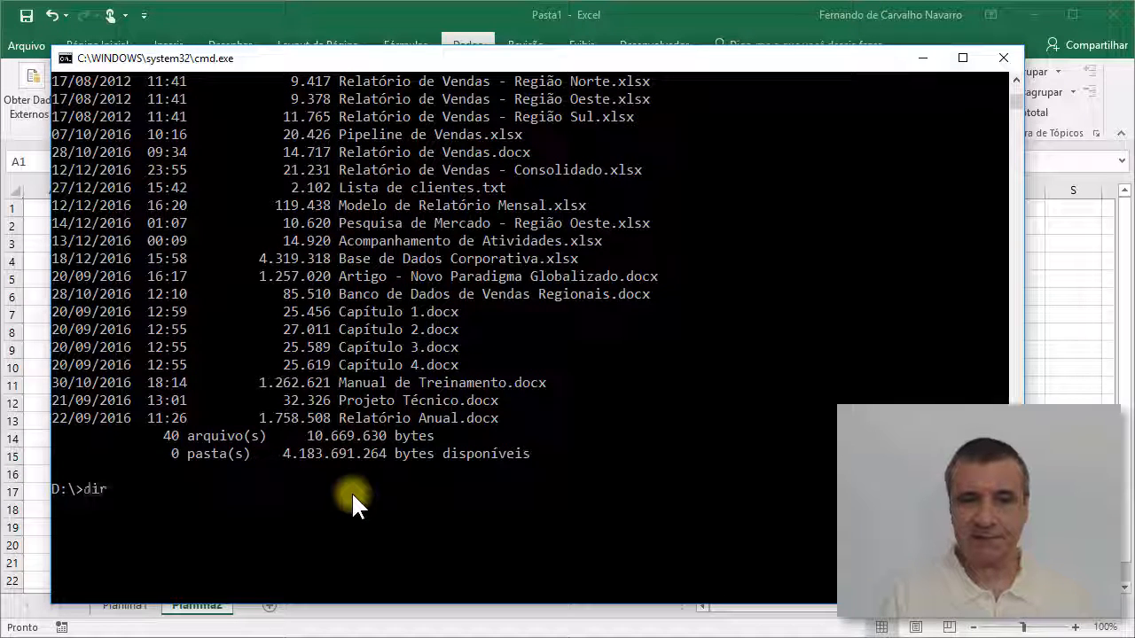
text(/)
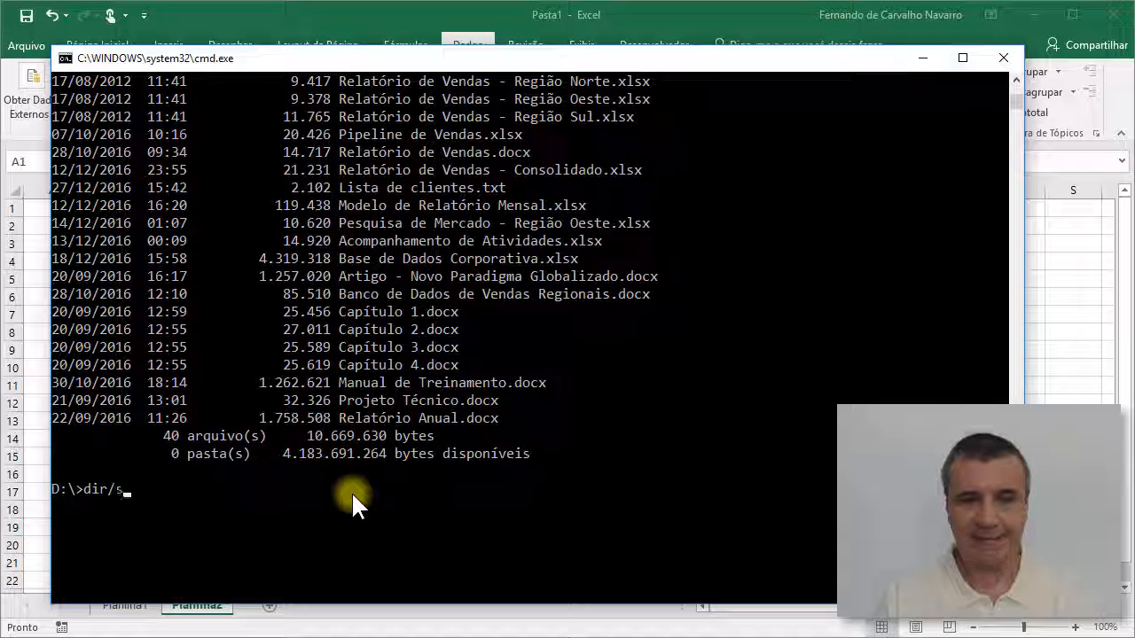
text(s)
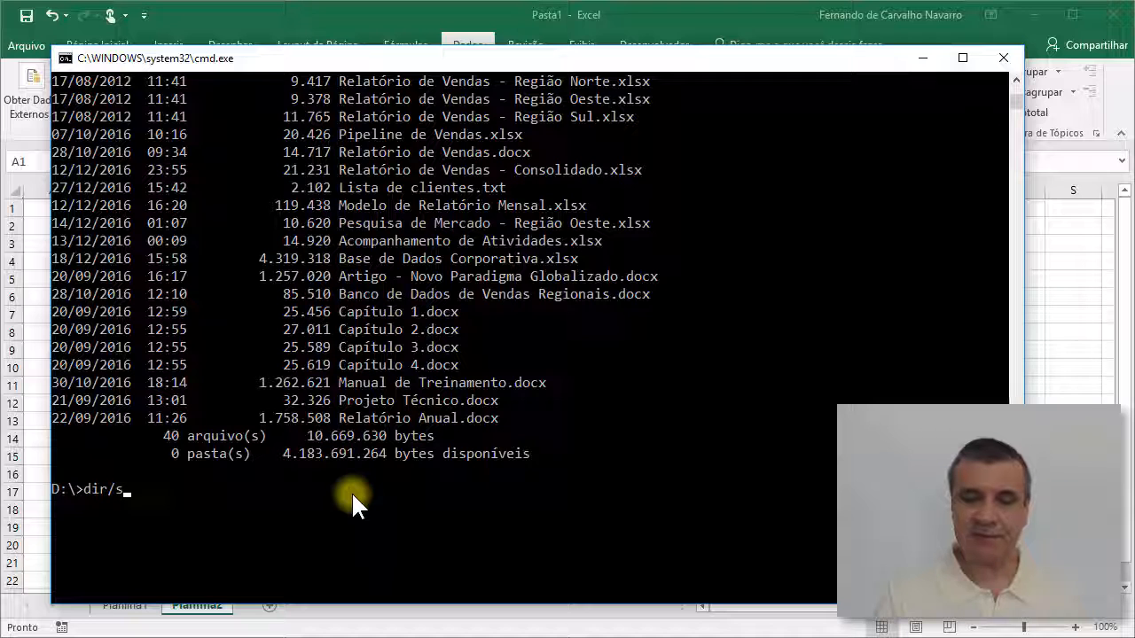
key(Return)
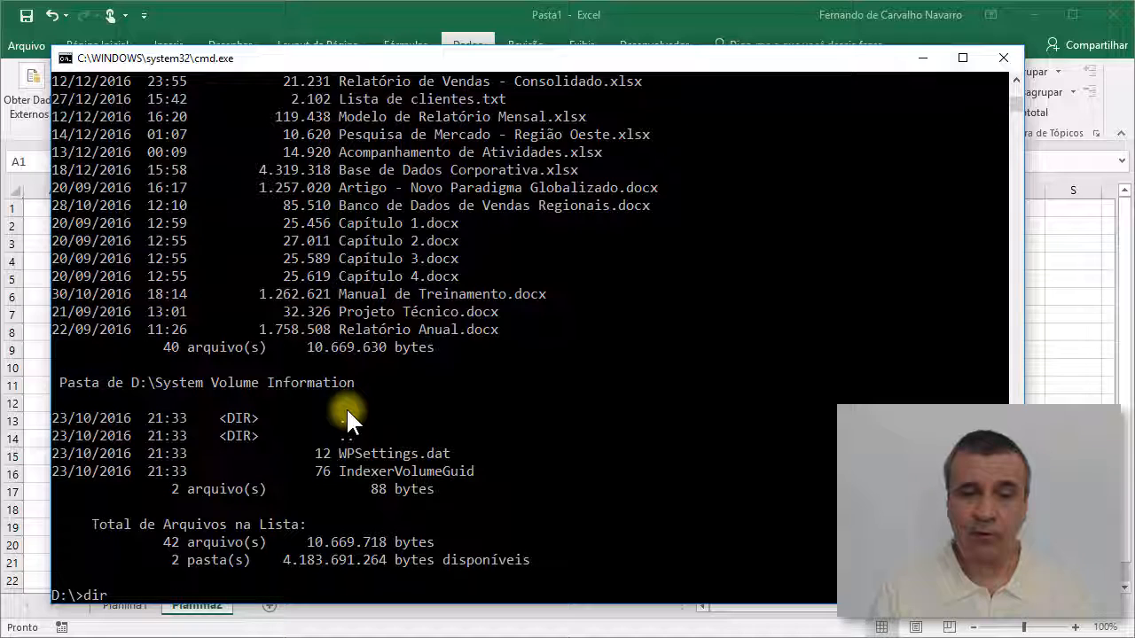
Write the drive D: file listing to a text file with the command dir > Arquivo.txt
text(>)
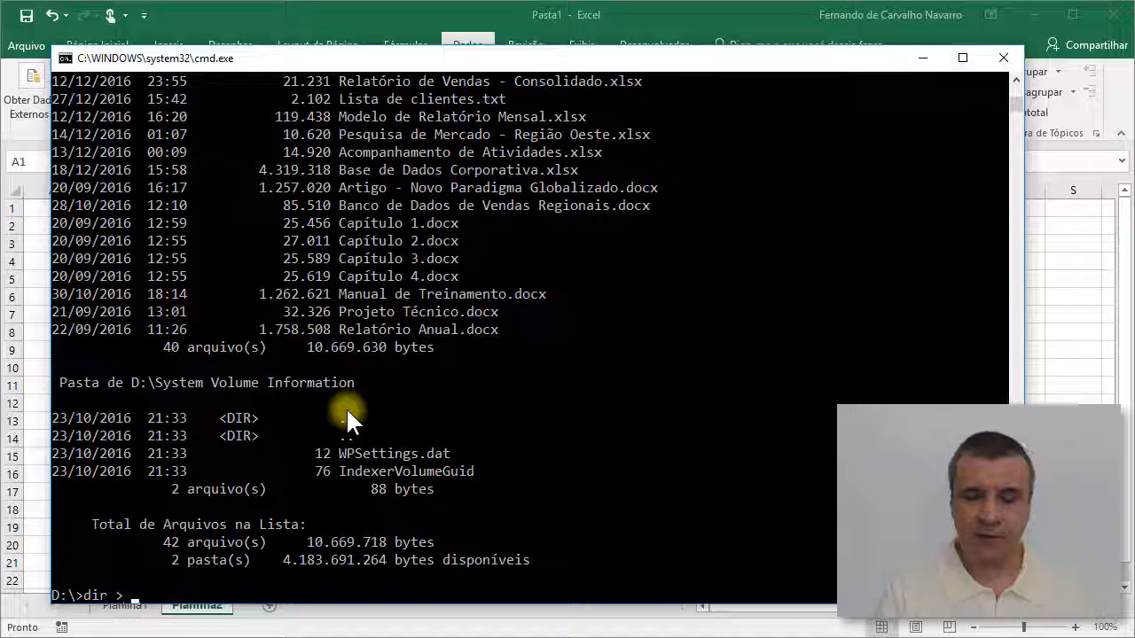
text( Ar)
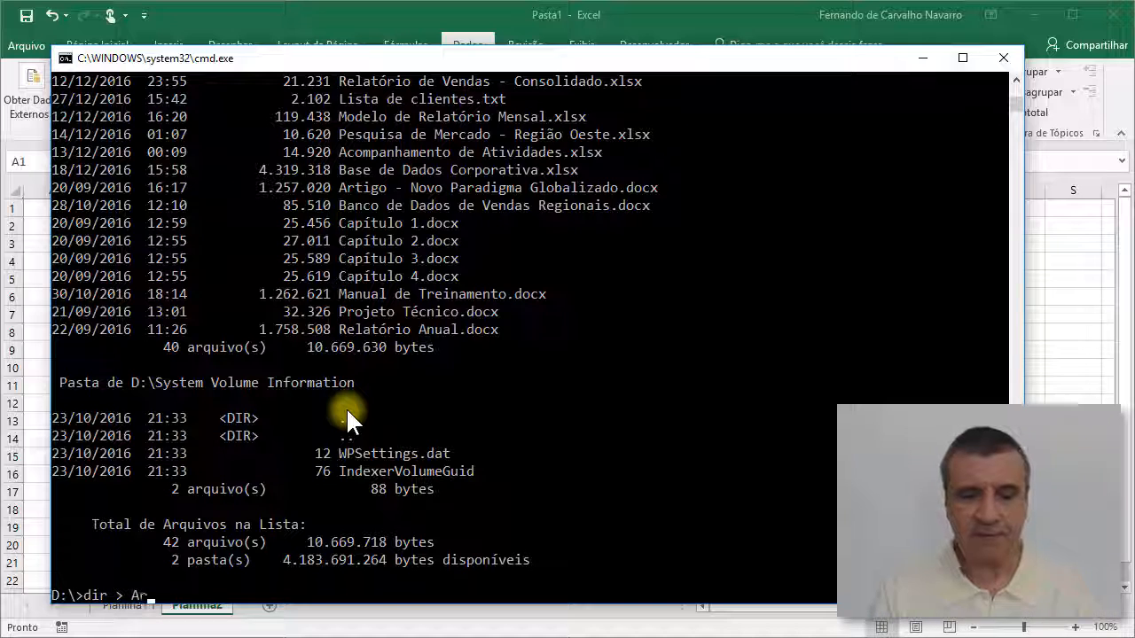
text(qui)
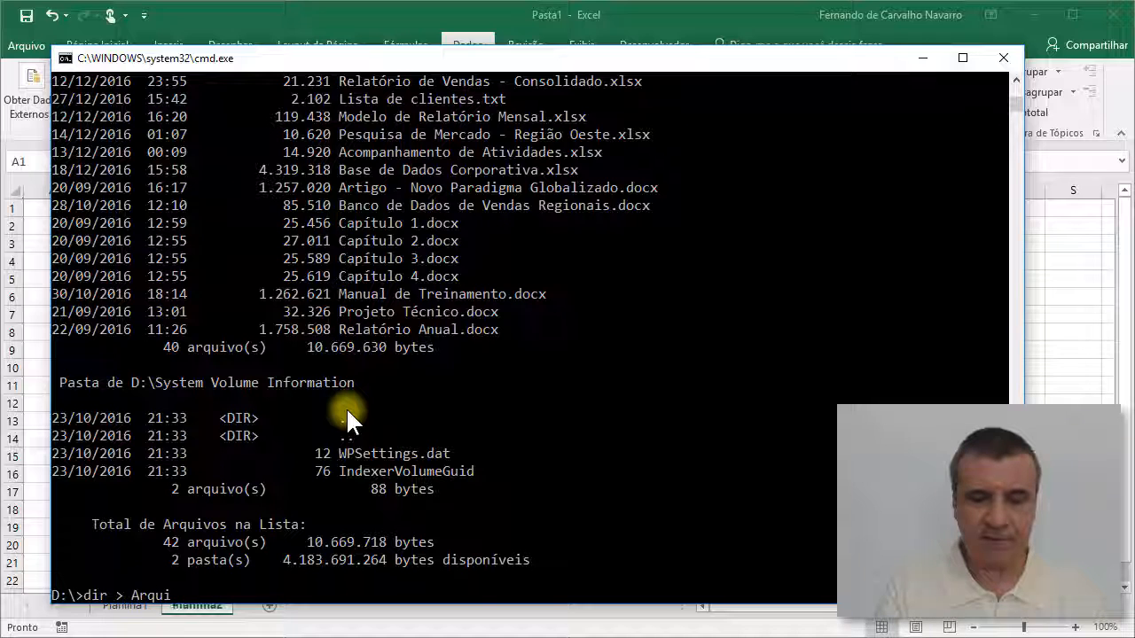
text(vo.txt)
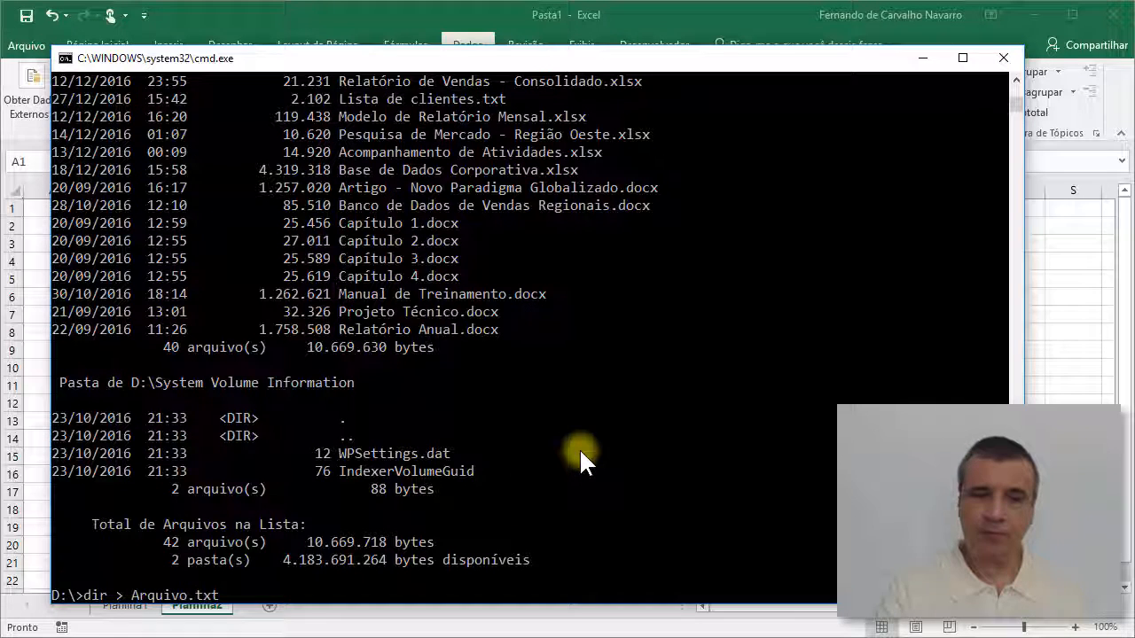
key(Return)
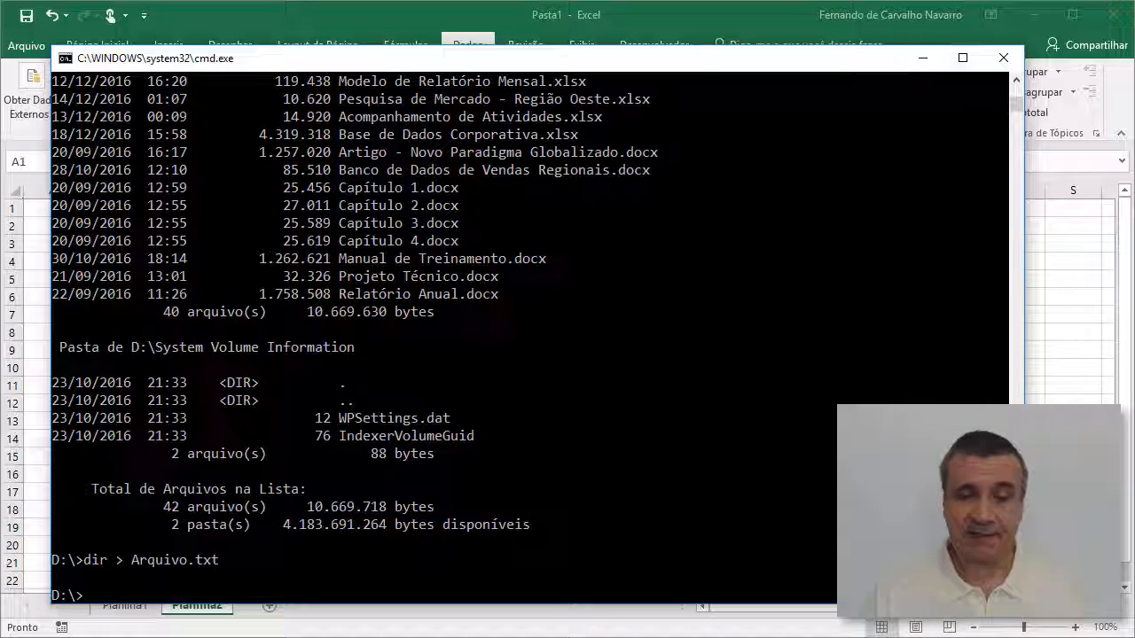
Switch to the drive D: folder window and open the exported file Arquivo.txt in Notepad
key(alt+Tab)
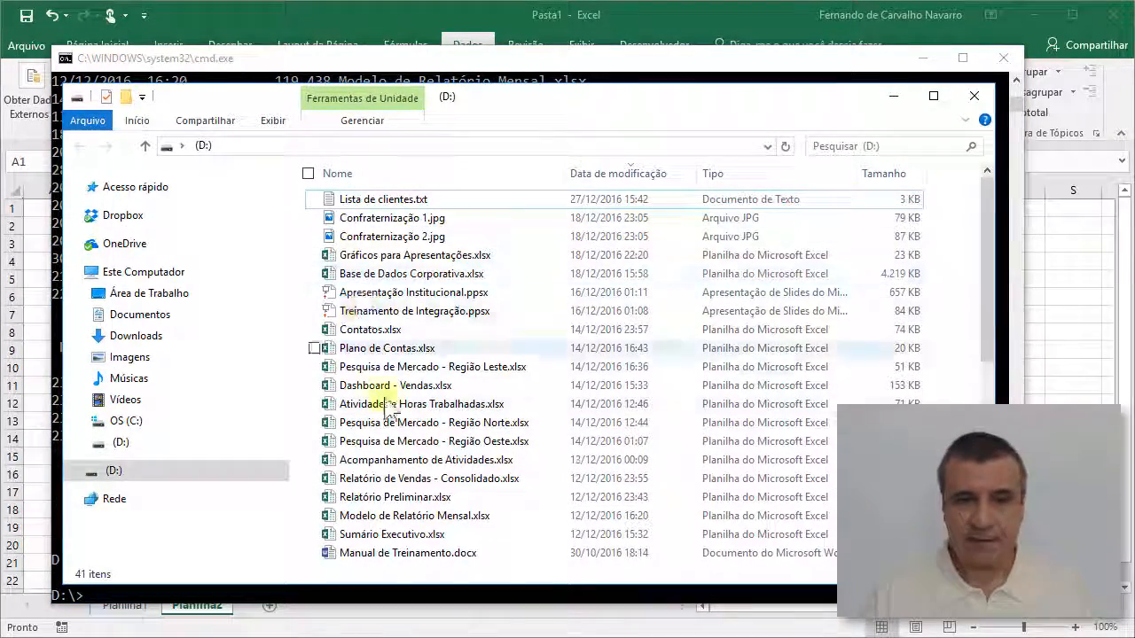
drag(987, 257, 988, 447)
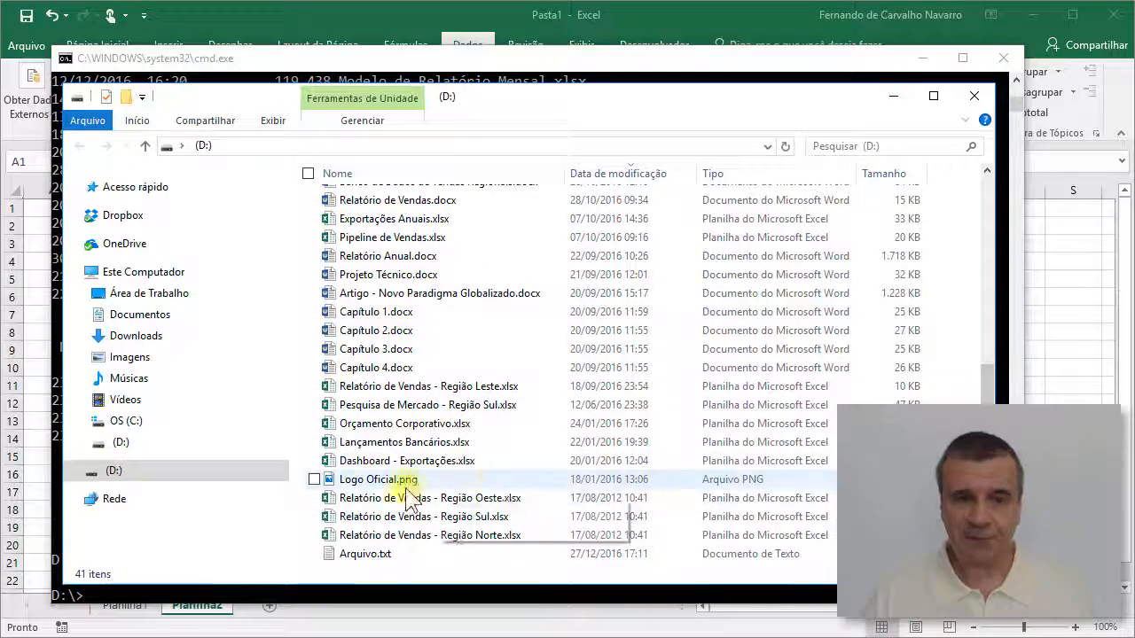
double_click(329, 552)
drag(737, 228, 218, 76)
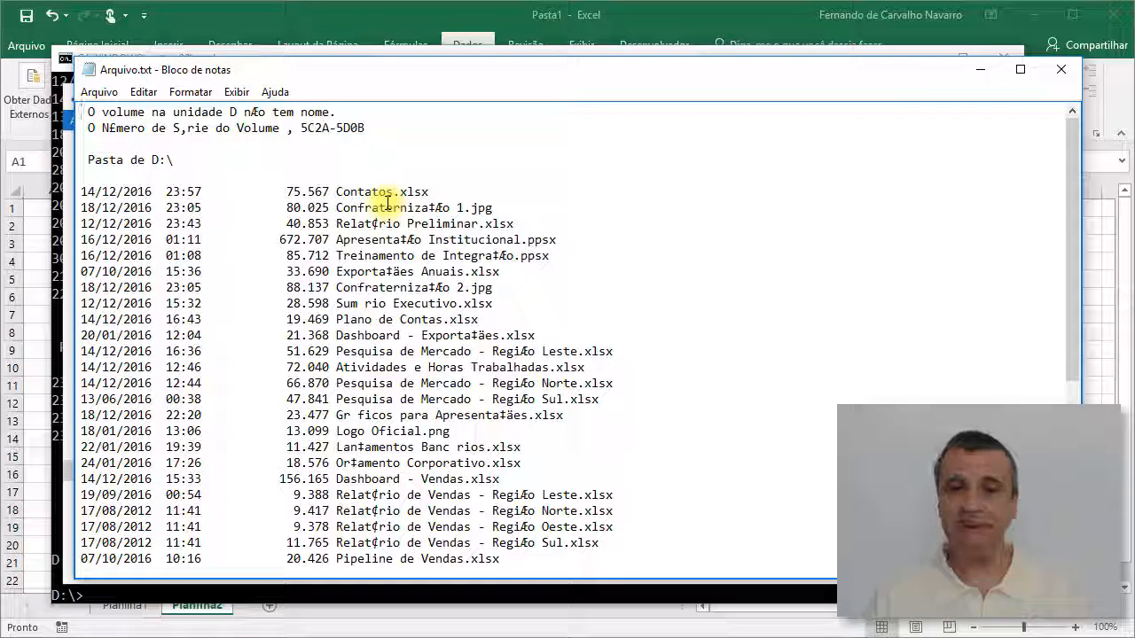
Examine the exported listing from its volume header lines down to the closing file and folder summary lines
scroll(404, 251, down, 1)
scroll(408, 251, down, 6)
scroll(408, 251, up, 7)
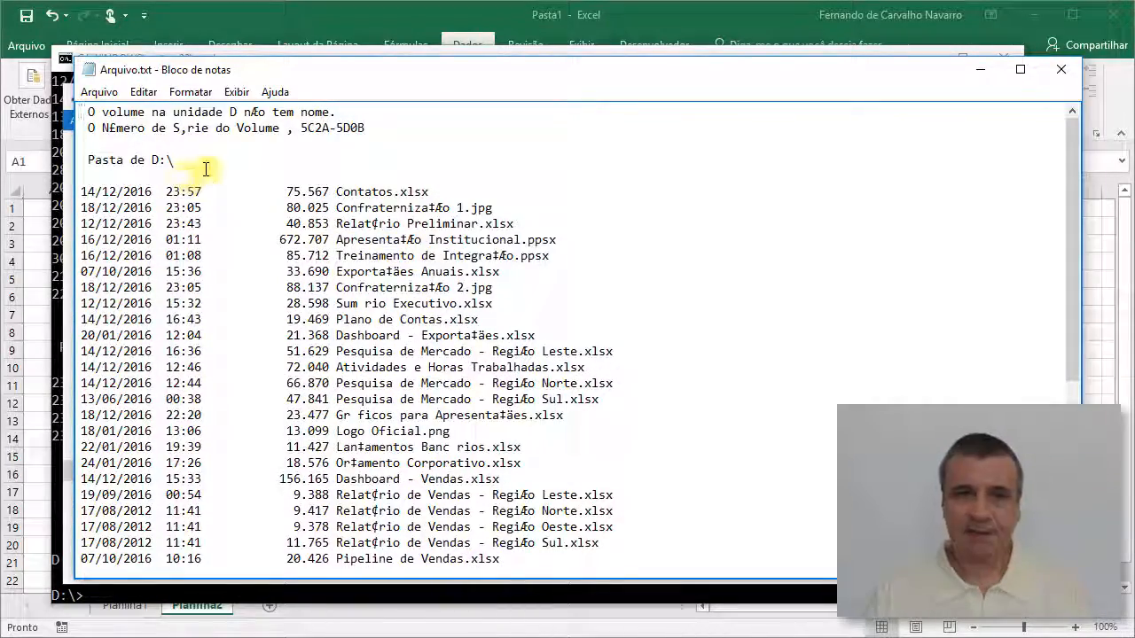
drag(203, 168, 76, 110)
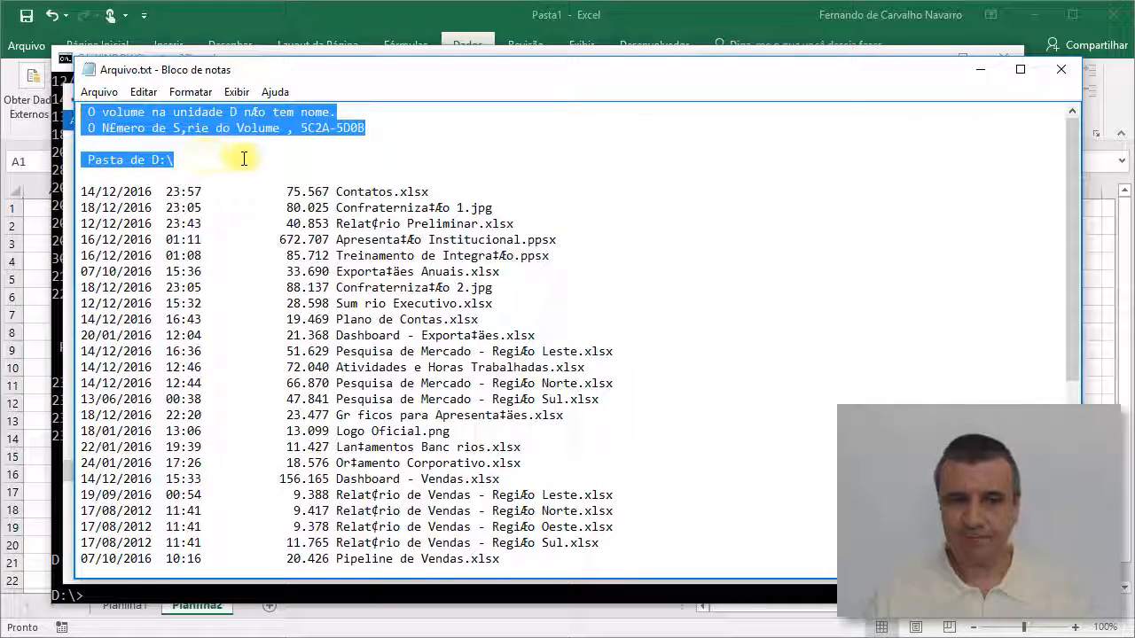
scroll(244, 159, down, 1)
scroll(244, 159, down, 6)
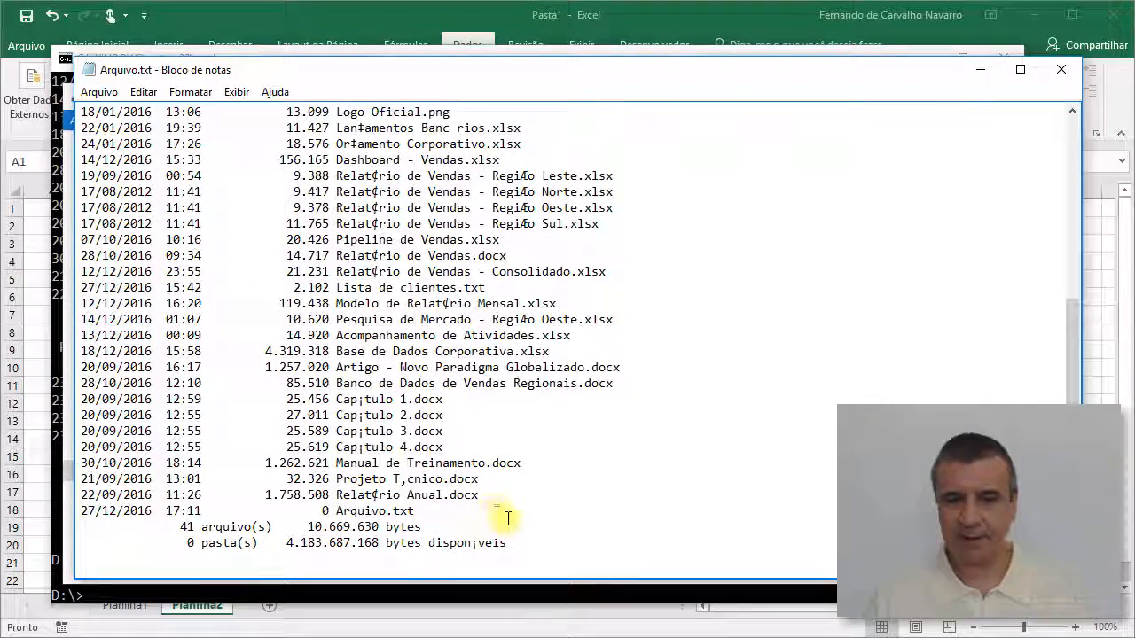
drag(520, 541, 216, 543)
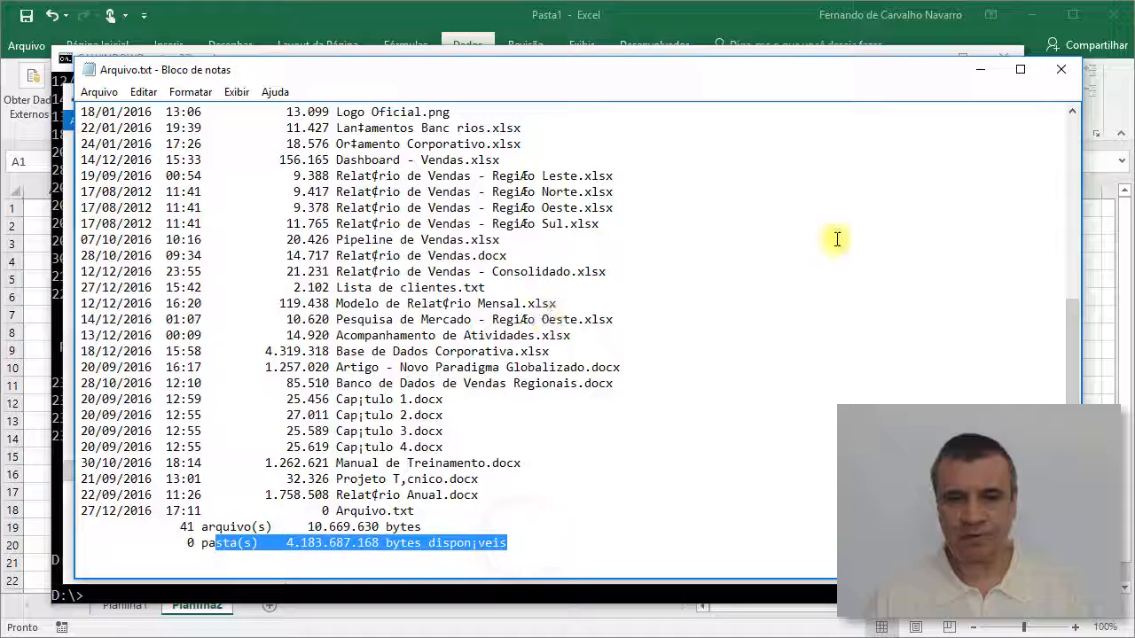
scroll(665, 284, up, 7)
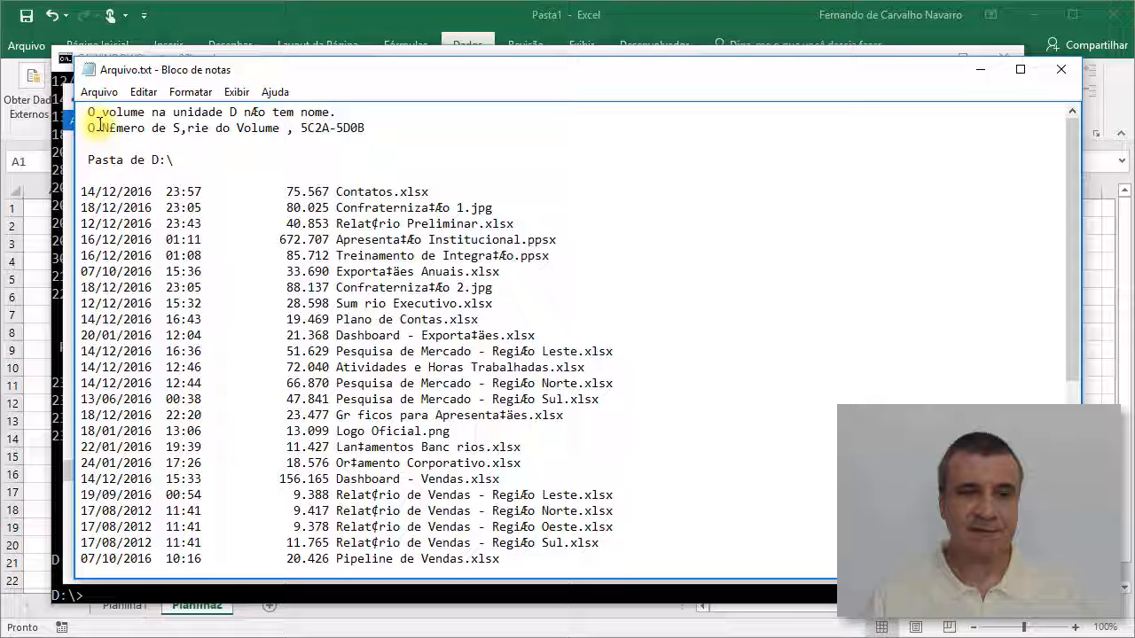
Examine how accented characters are written in the volume header and in the file names of the listing
drag(102, 127, 278, 131)
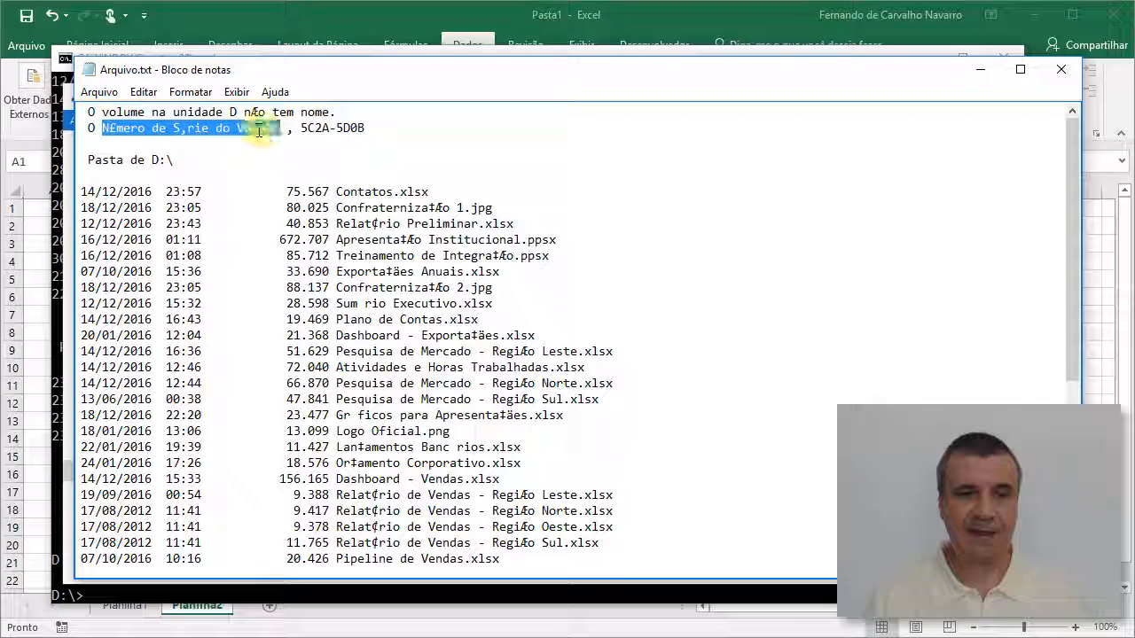
click(204, 133)
double_click(112, 130)
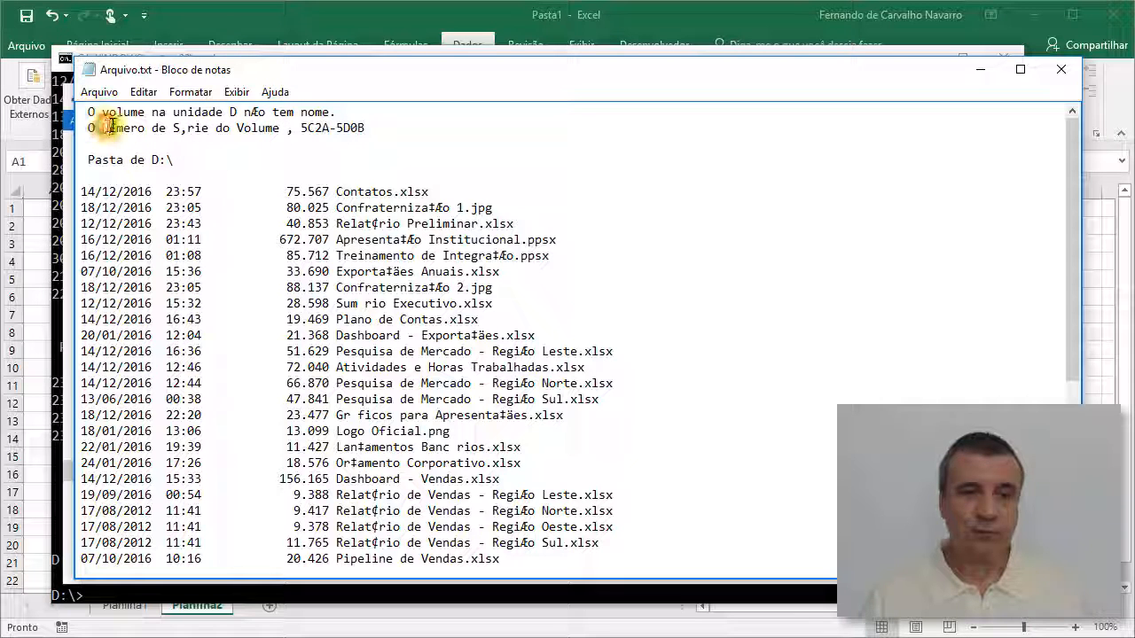
double_click(183, 129)
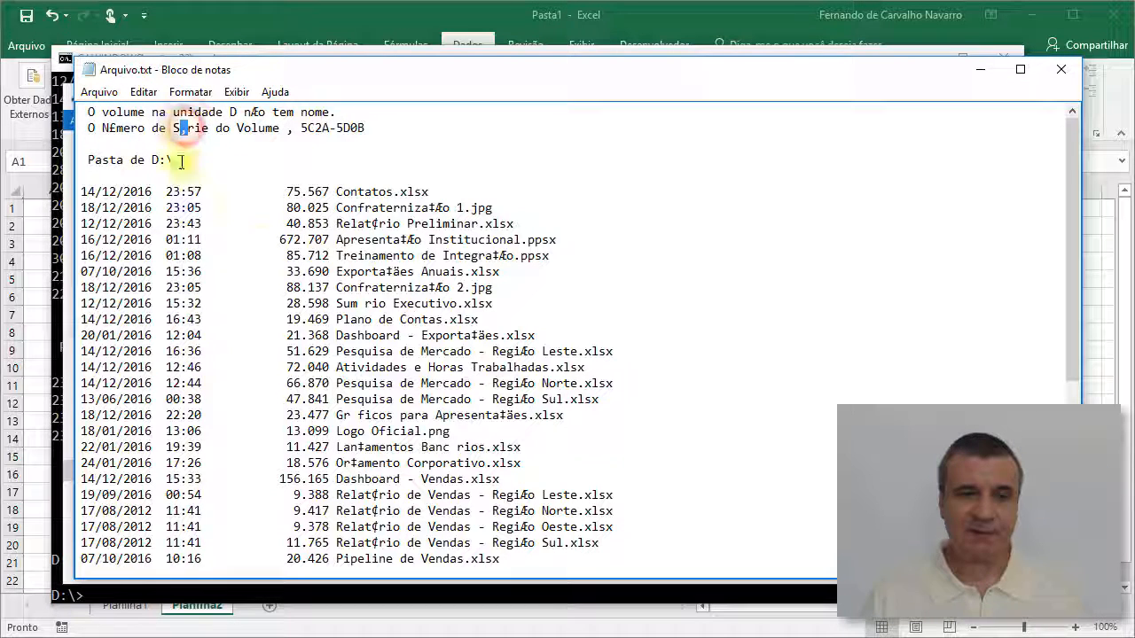
drag(379, 224, 365, 225)
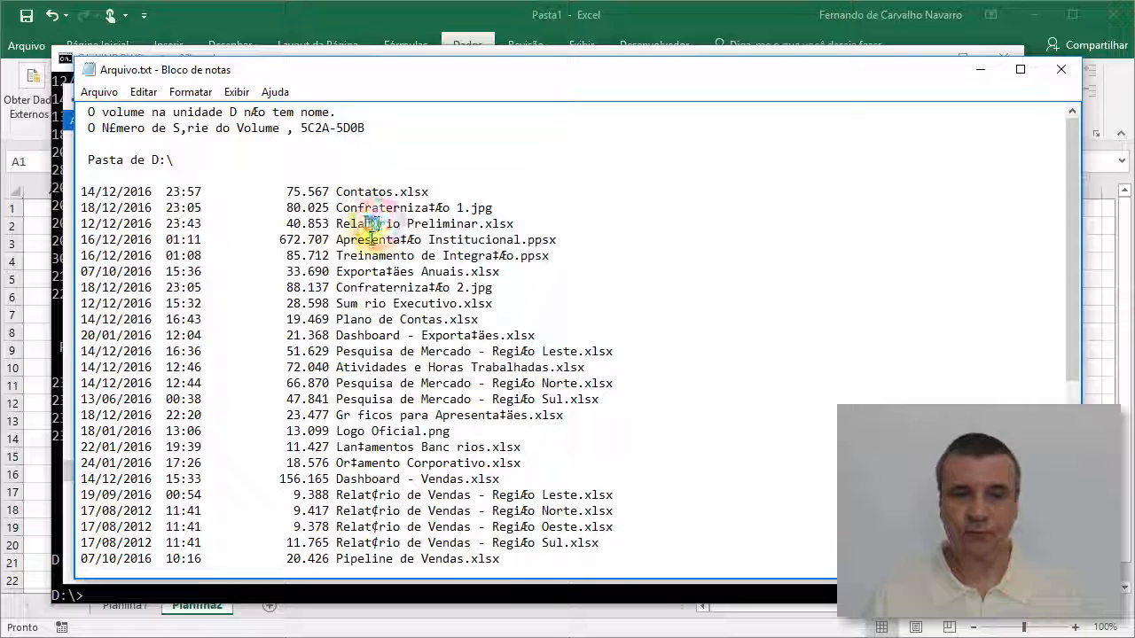
double_click(411, 239)
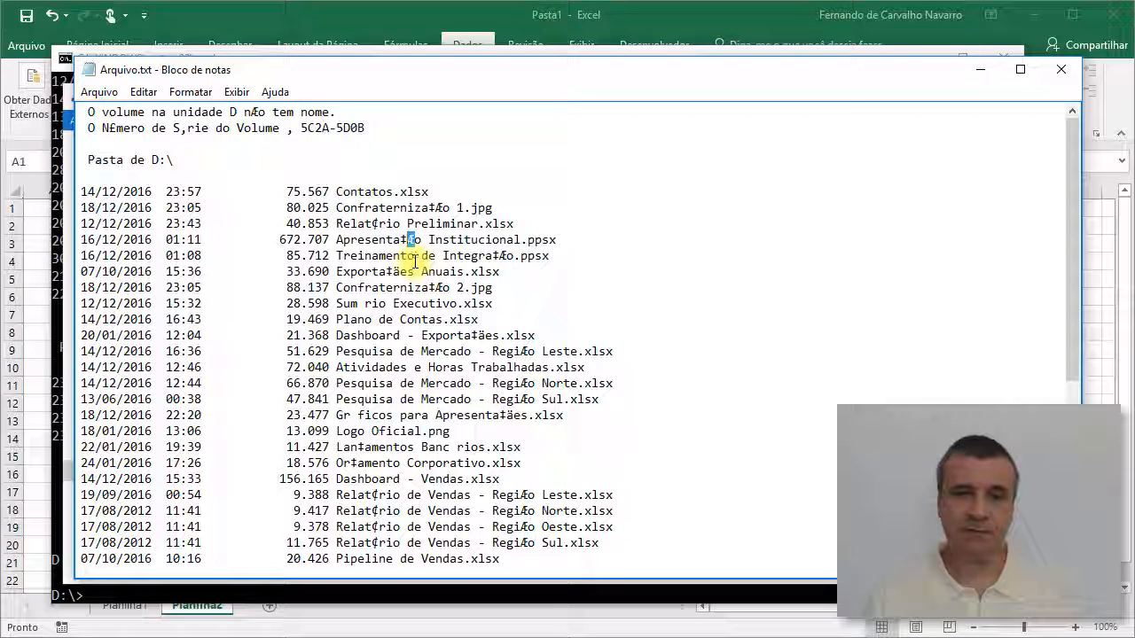
click(415, 260)
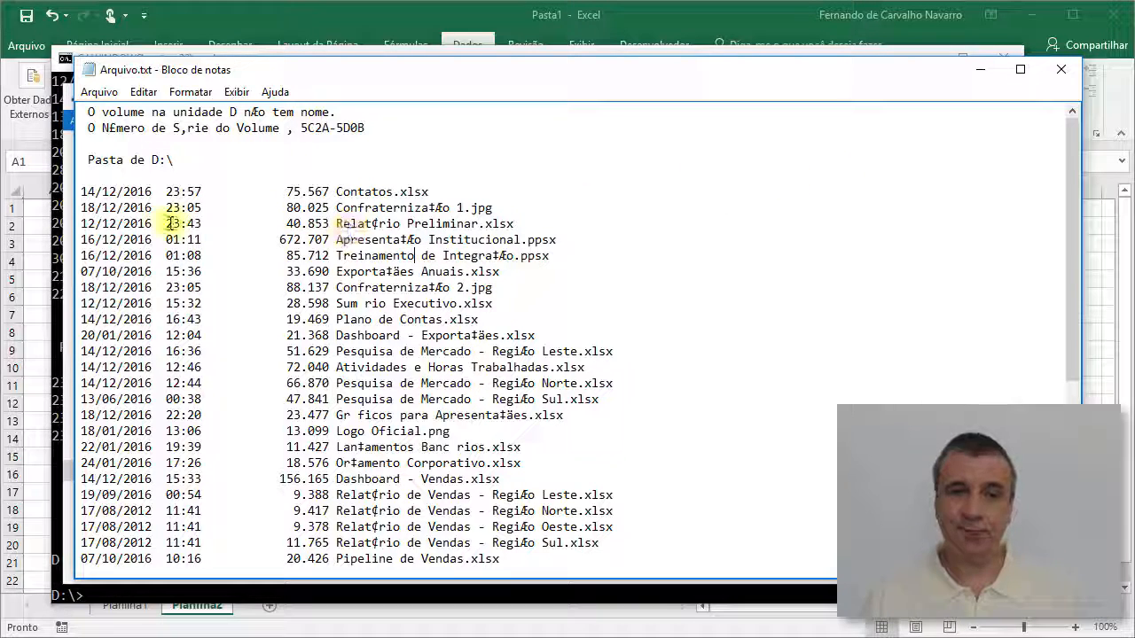
Close Arquivo.txt and minimize the drive D: folder and Command Prompt windows to return to Excel
click(1061, 71)
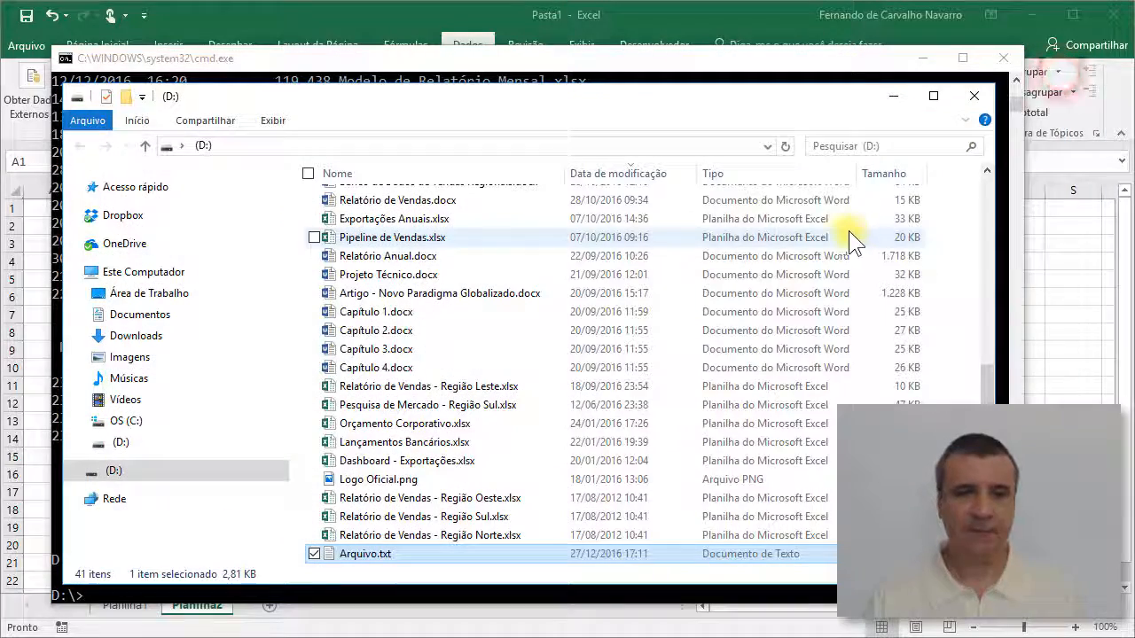
click(892, 98)
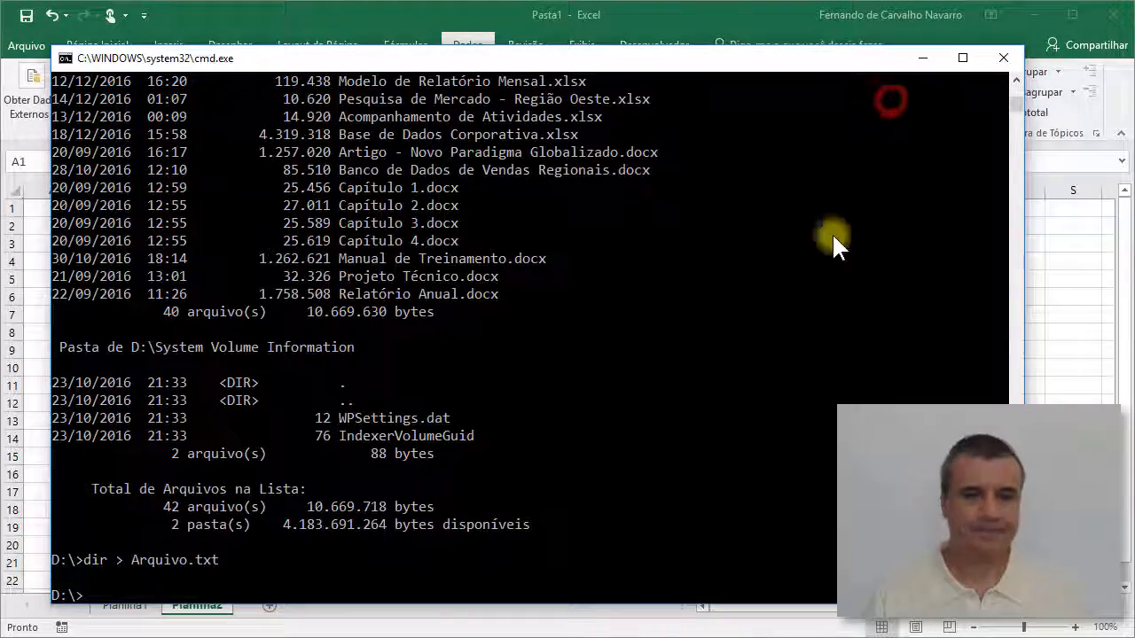
click(922, 58)
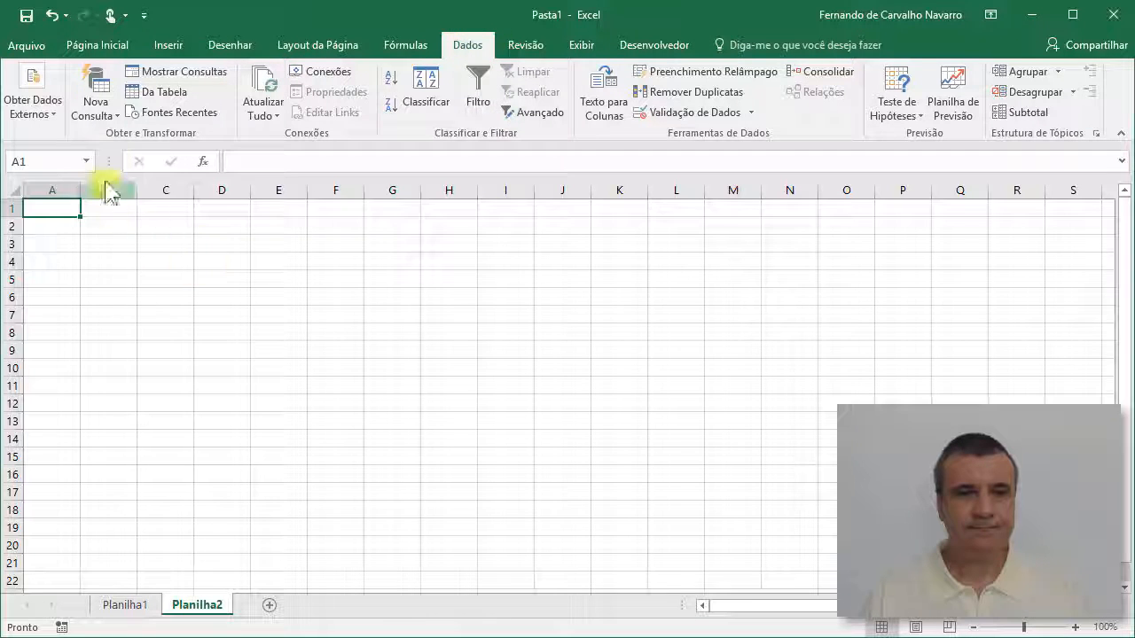
Start a text-file import into cell A1 of Planilha2 using Arquivo.txt from drive D:
click(30, 89)
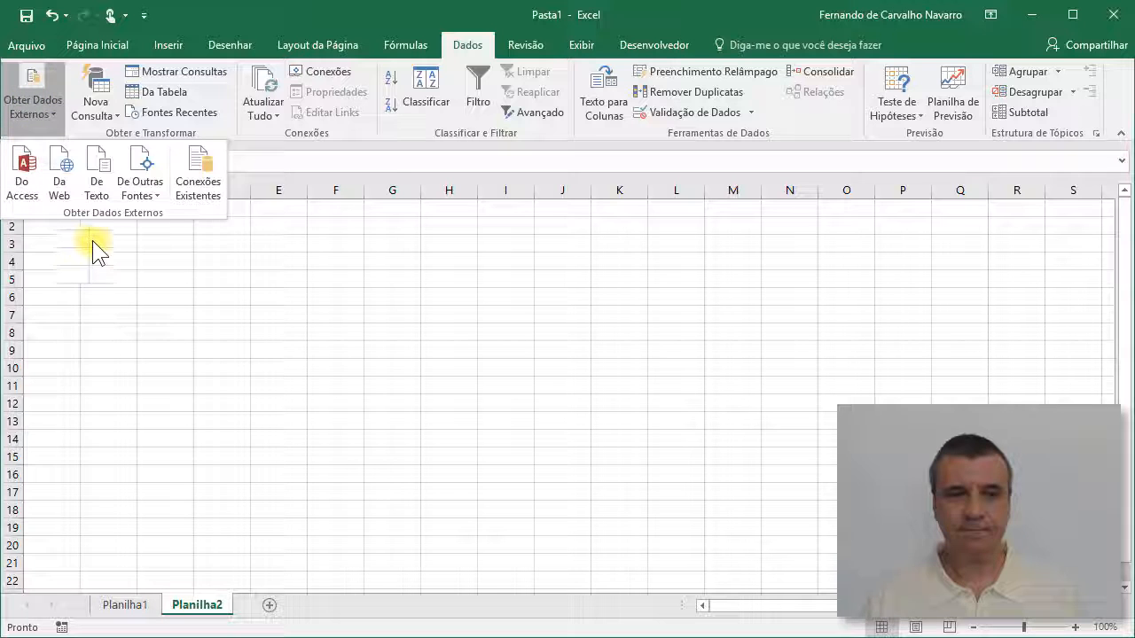
click(99, 175)
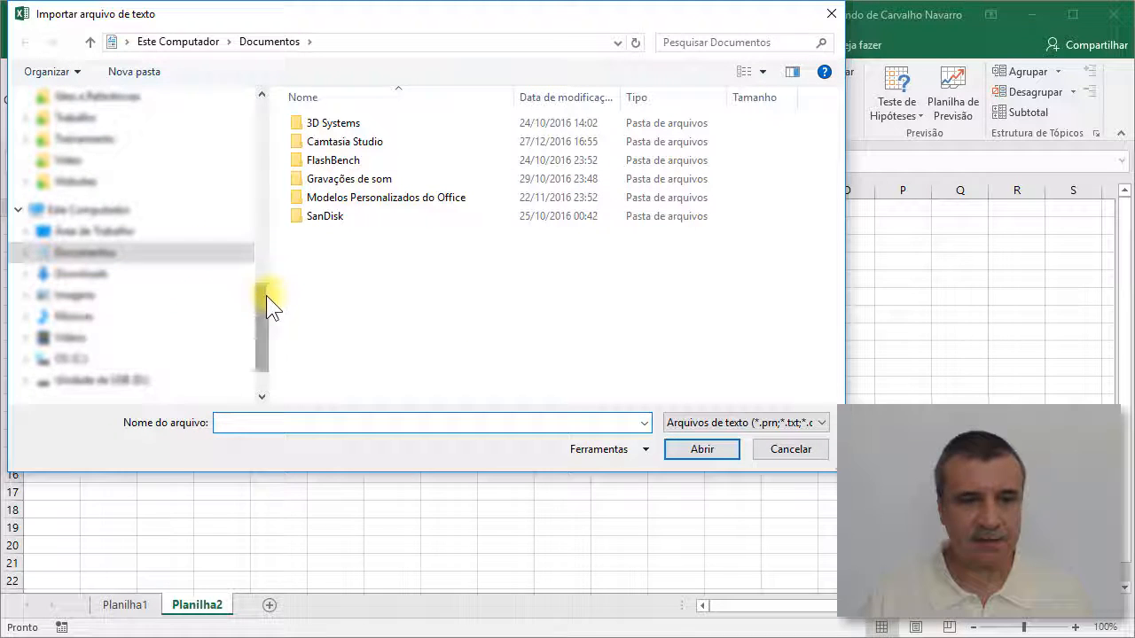
drag(266, 297, 266, 328)
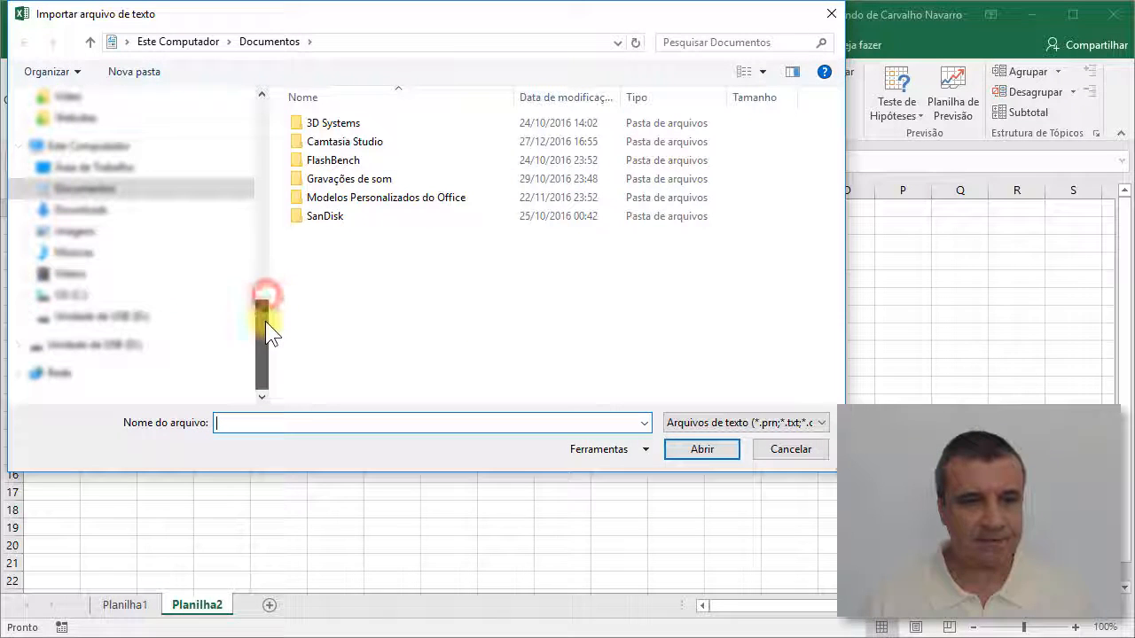
click(101, 319)
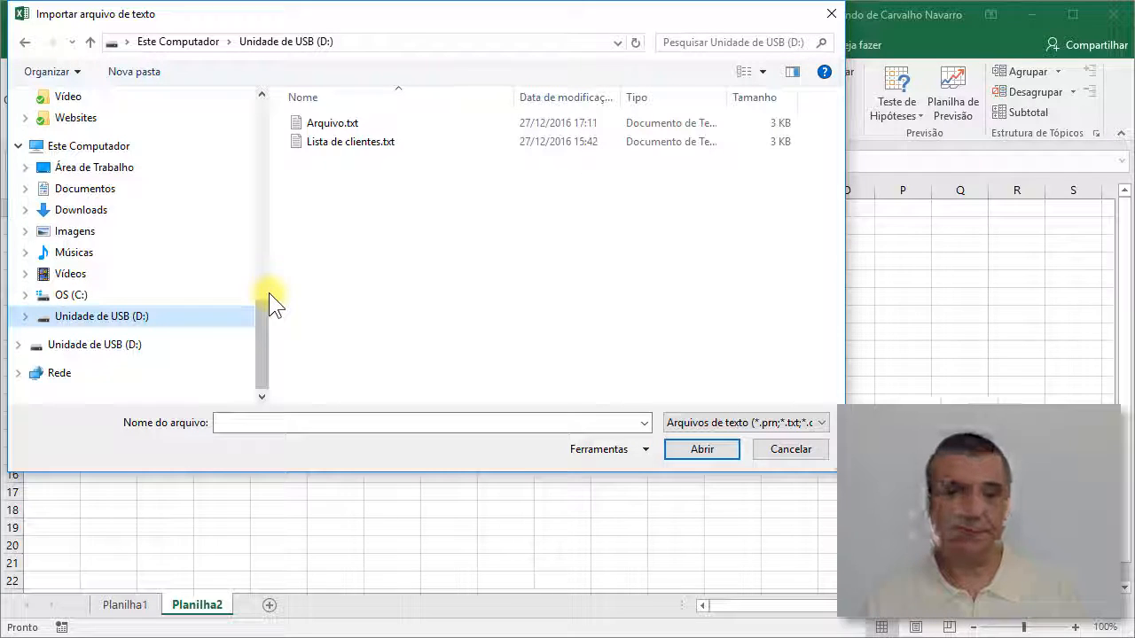
click(296, 125)
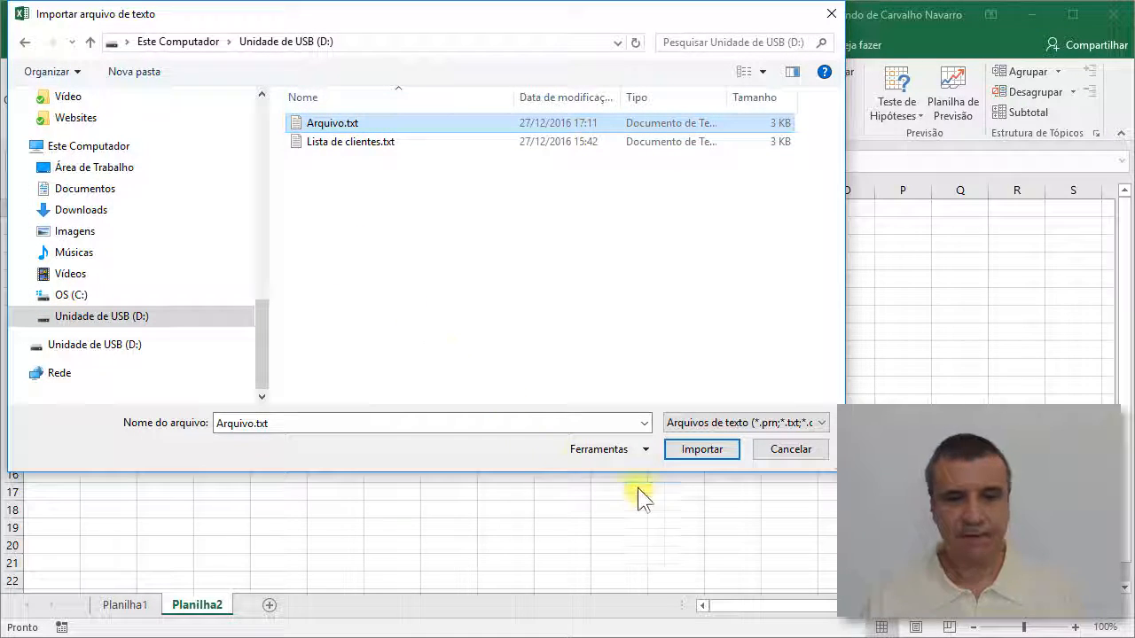
click(707, 449)
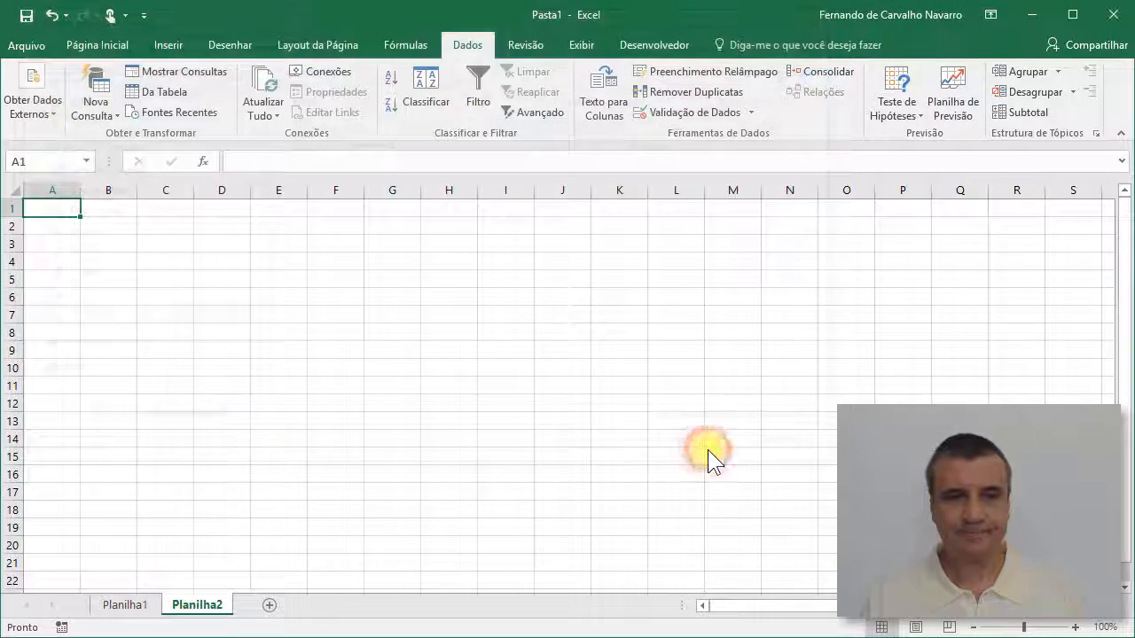
Check the file preview for the first listing entry and set the import to start at row 6
drag(534, 210, 532, 157)
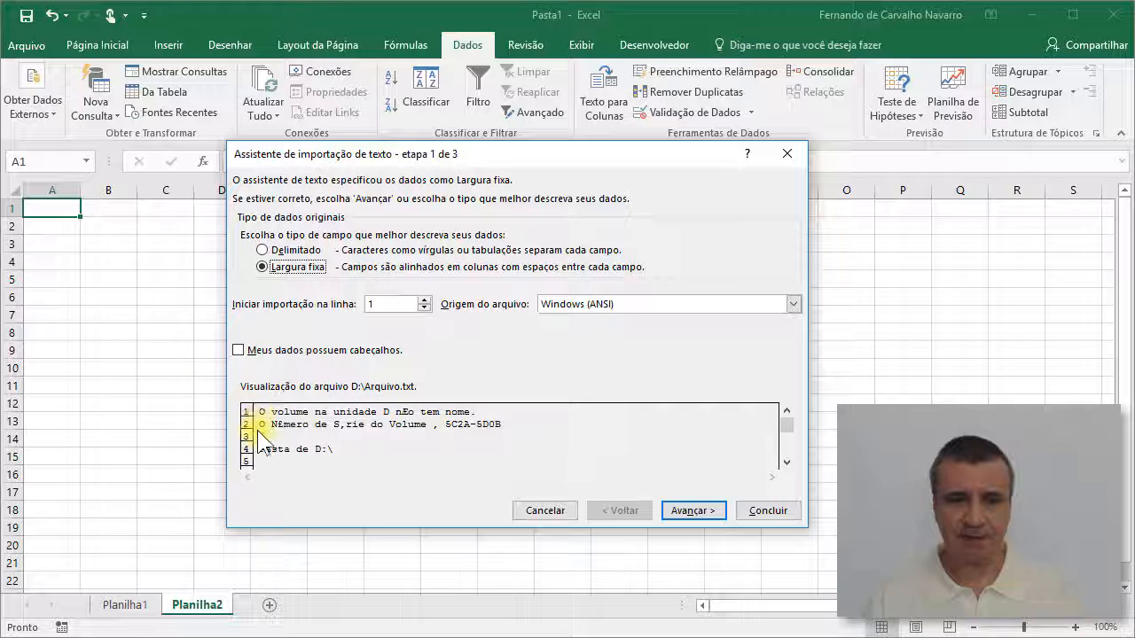
click(783, 461)
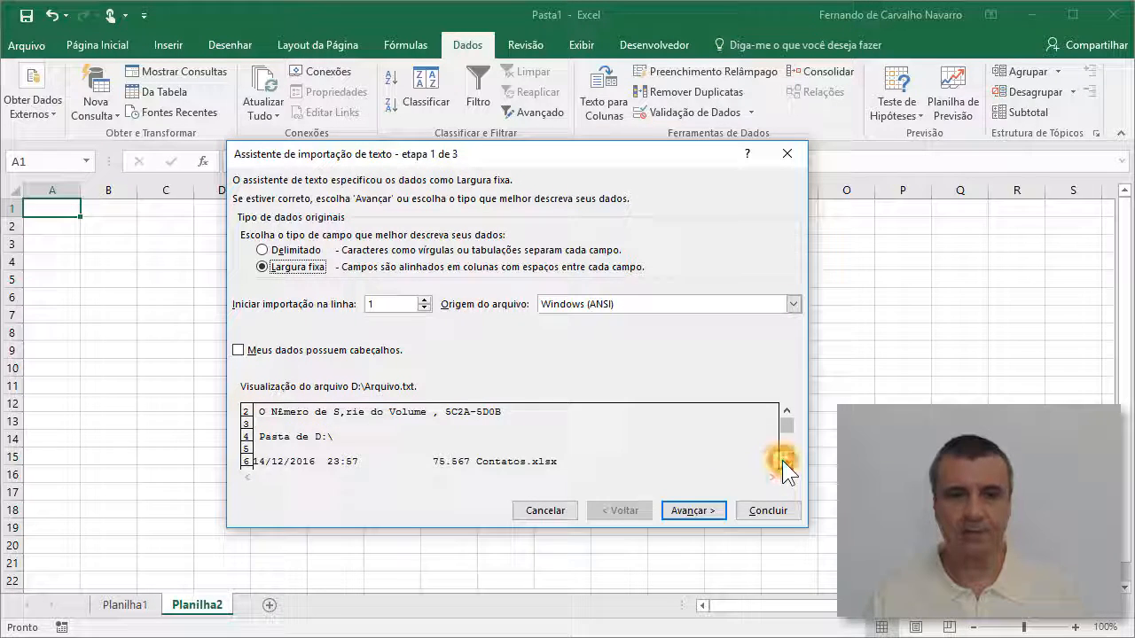
click(782, 461)
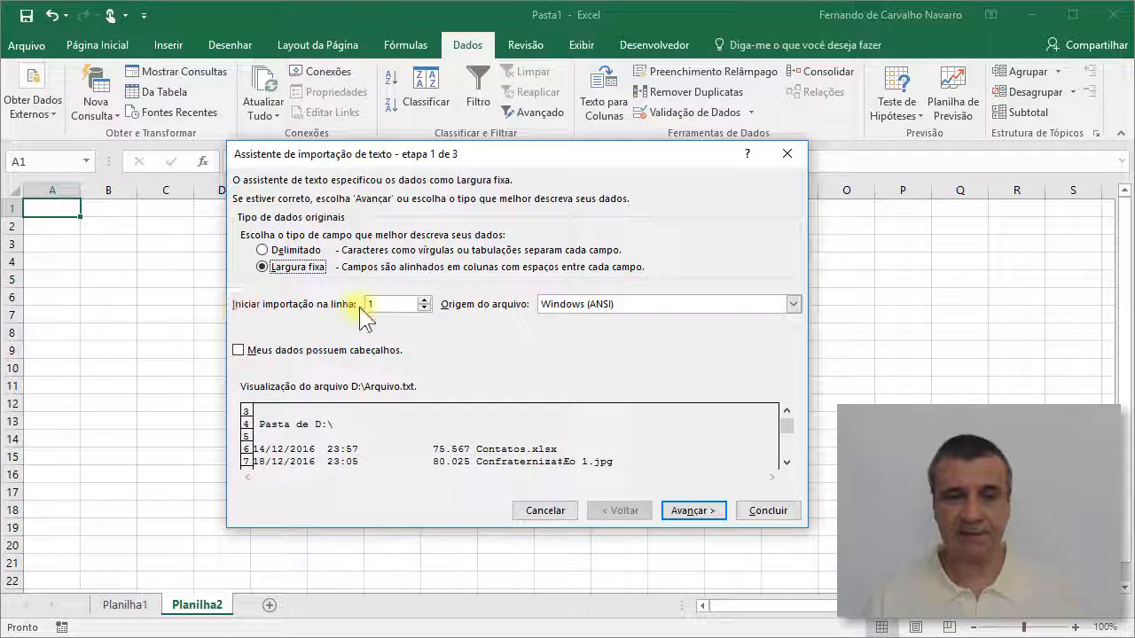
click(423, 299)
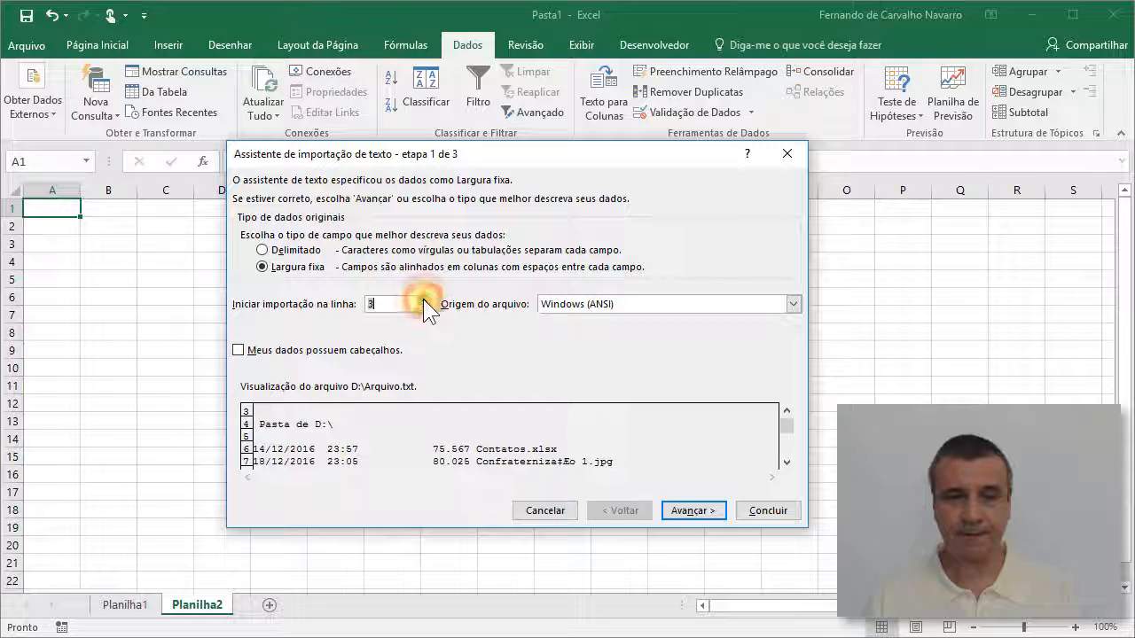
click(423, 299)
click(423, 299)
click(423, 298)
click(423, 299)
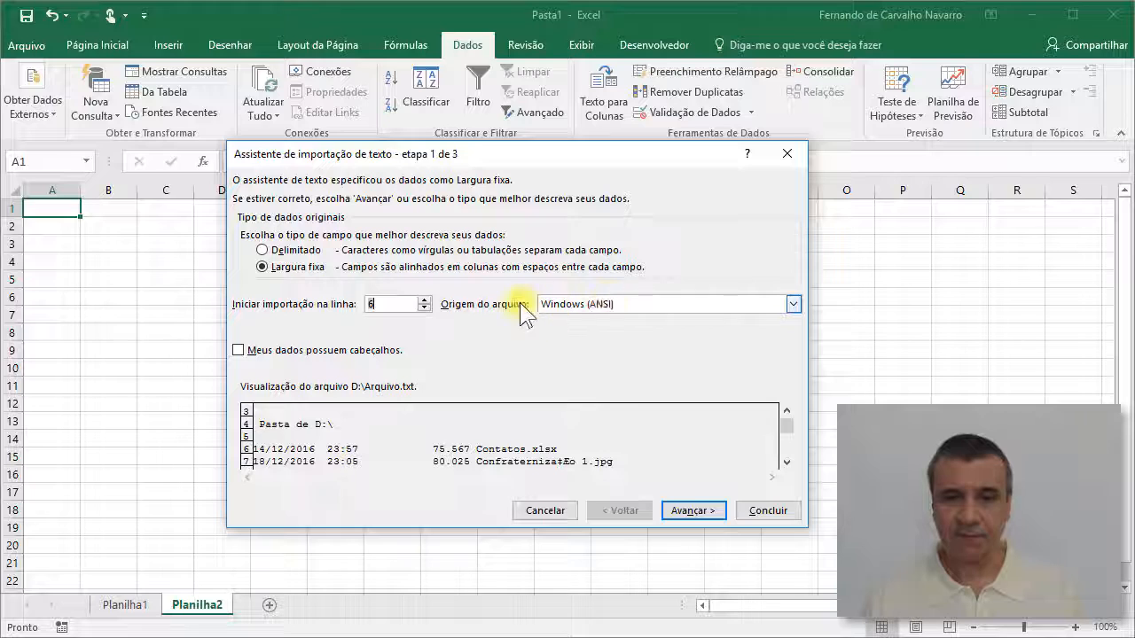
Set the file origin to MS-DOS (PC-8) and check the accented file names in the preview
click(580, 304)
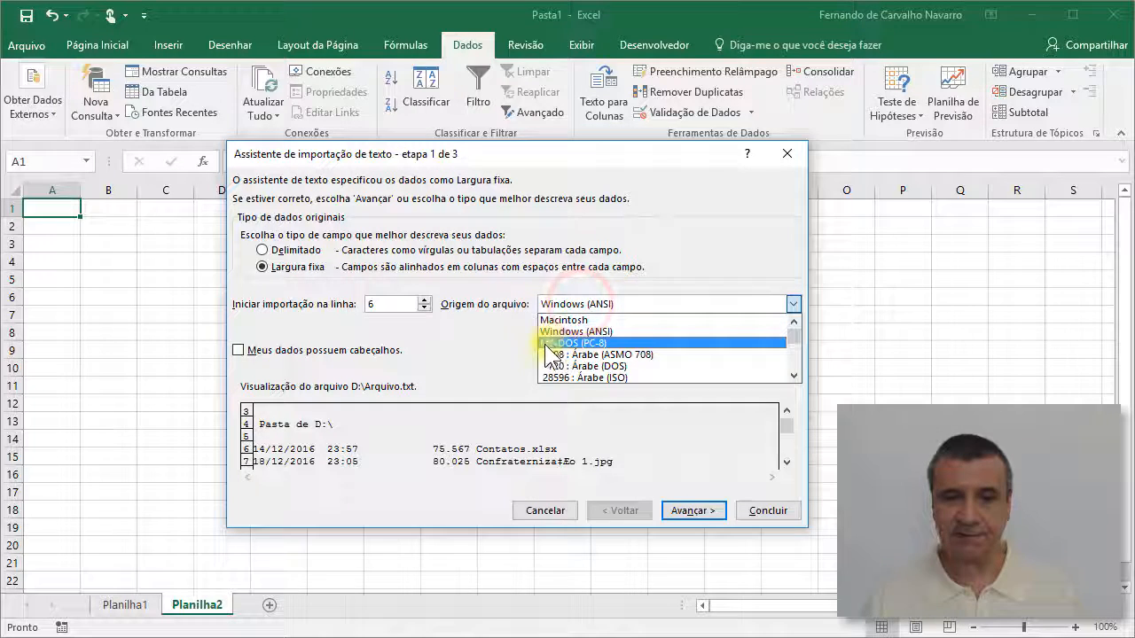
click(572, 342)
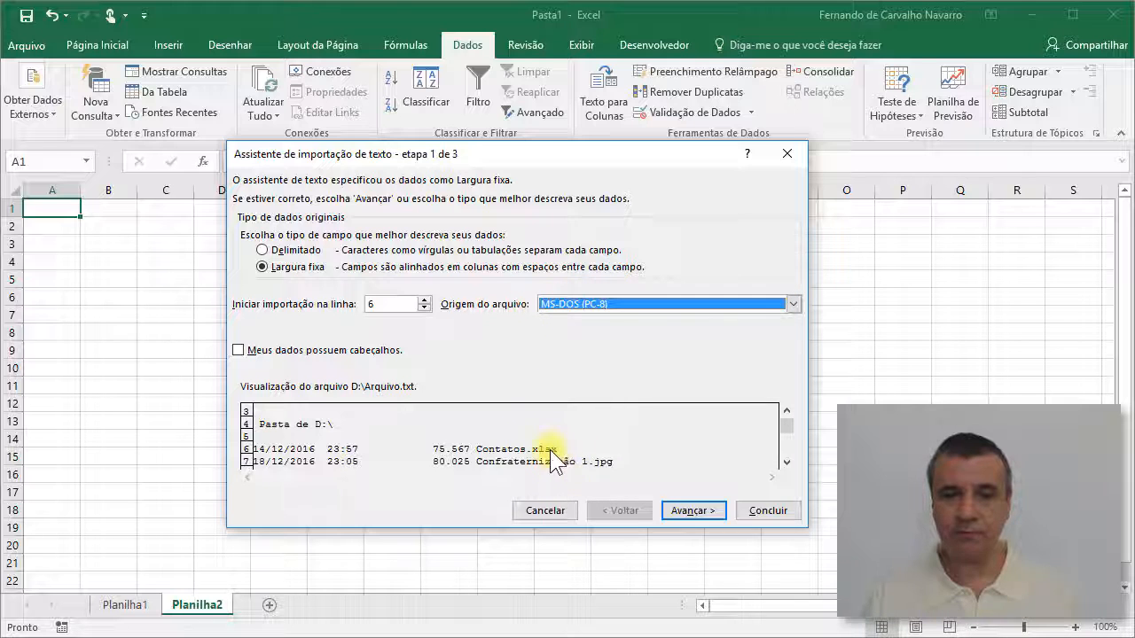
click(784, 461)
click(785, 461)
click(784, 461)
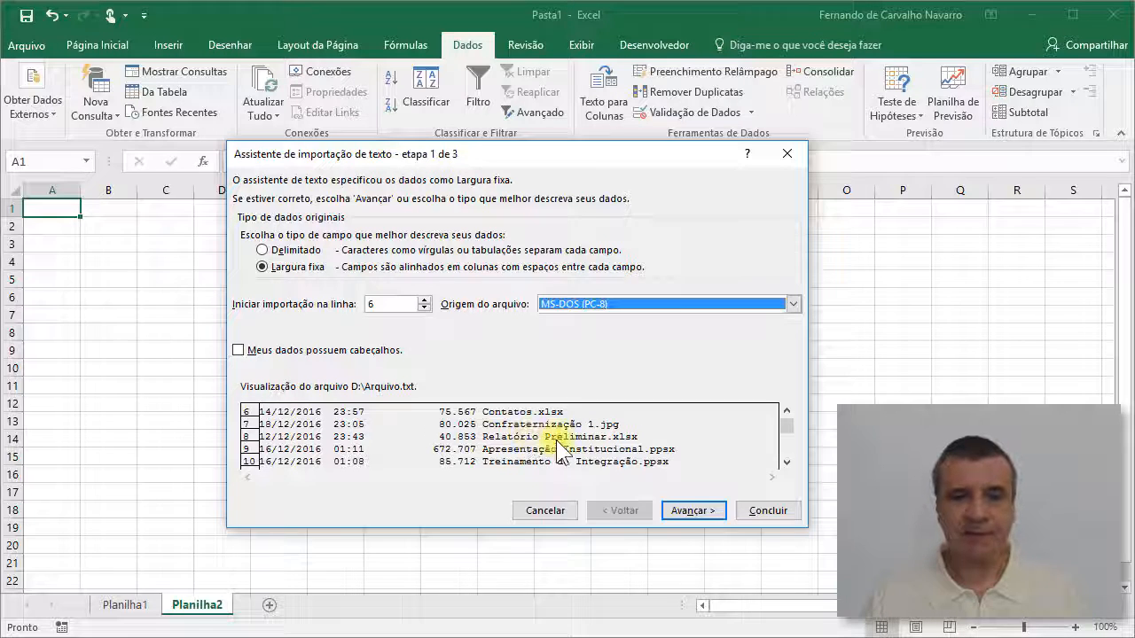
drag(787, 429, 787, 421)
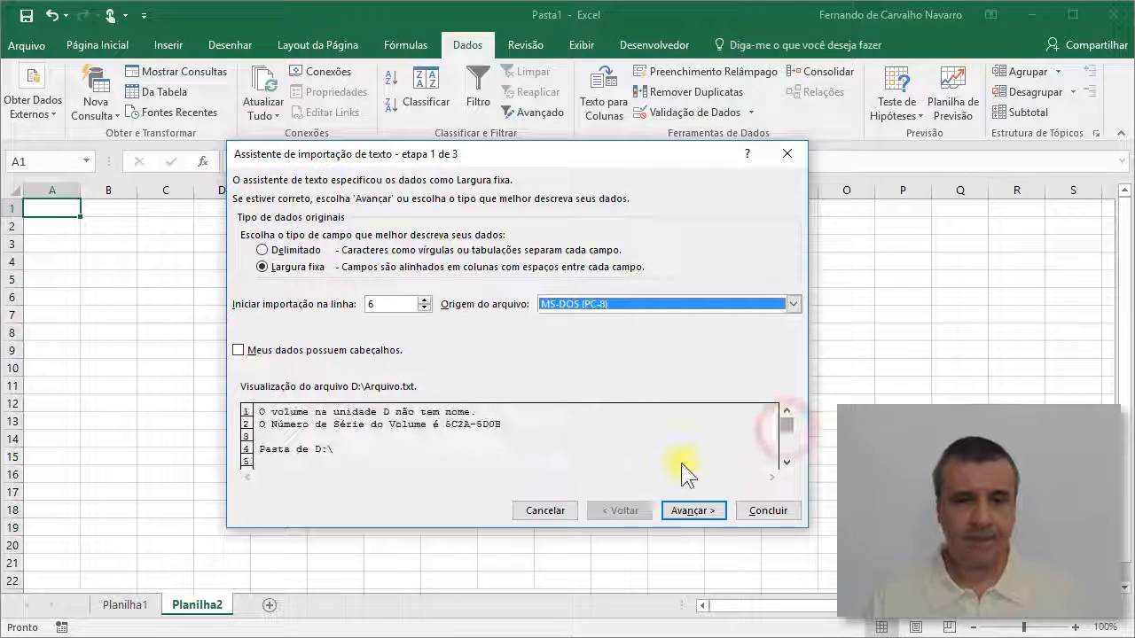
Advance to step 2 of the text import and check the column breaks against the file entries
click(698, 513)
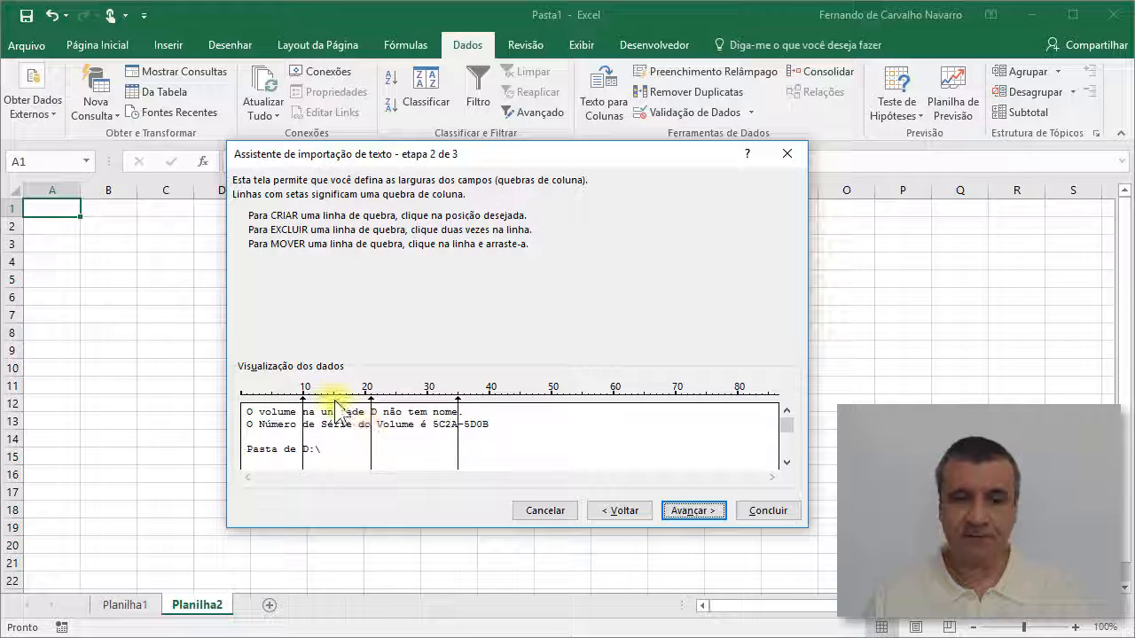
click(785, 462)
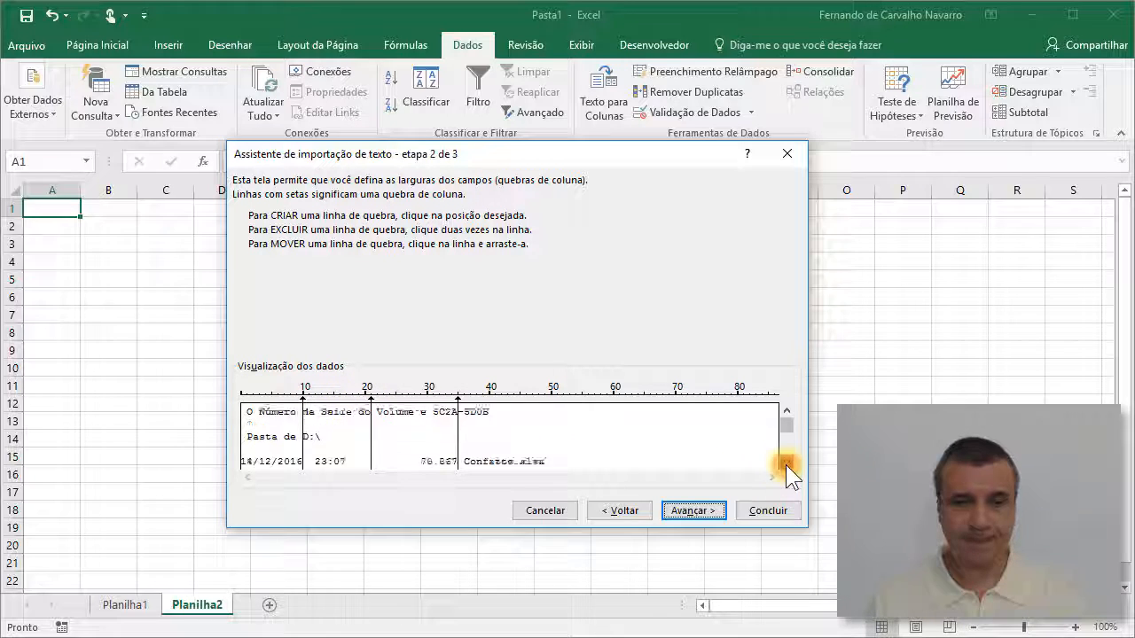
click(786, 462)
click(786, 462)
click(785, 462)
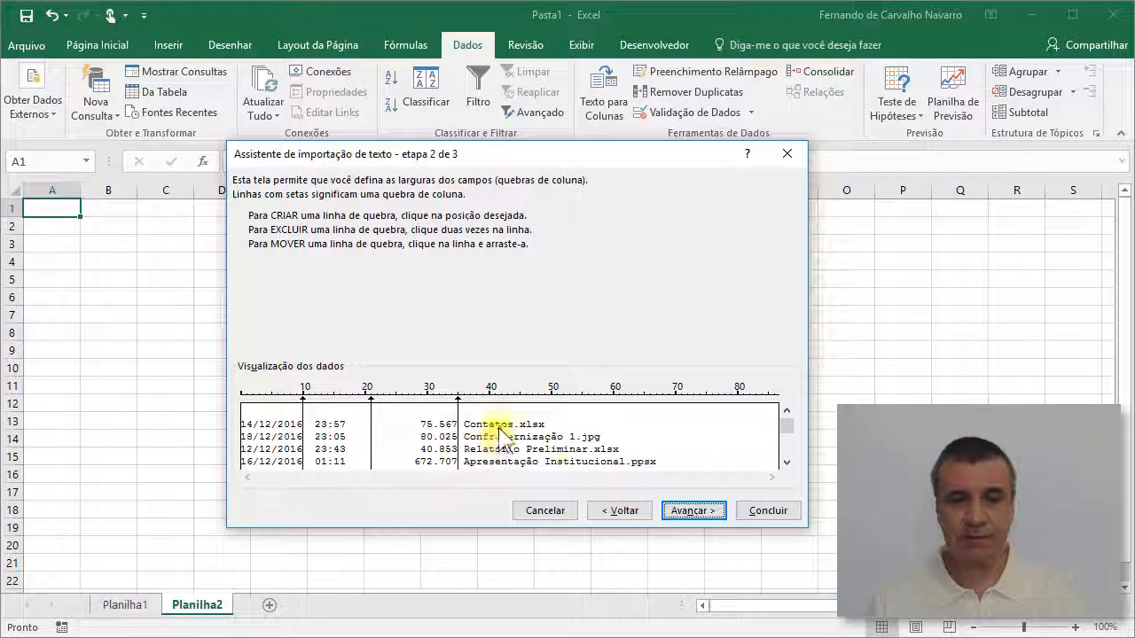
Check the column breaks through the end of the file preview and advance to step 3, selecting the file-size column
click(786, 461)
click(787, 461)
drag(788, 461, 788, 461)
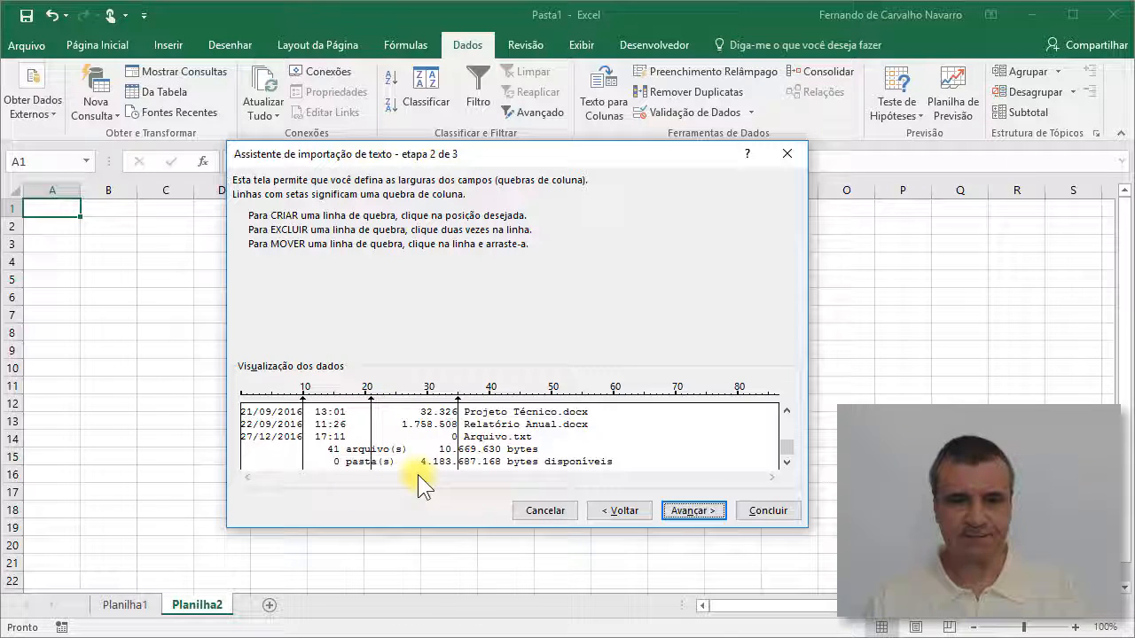
click(692, 511)
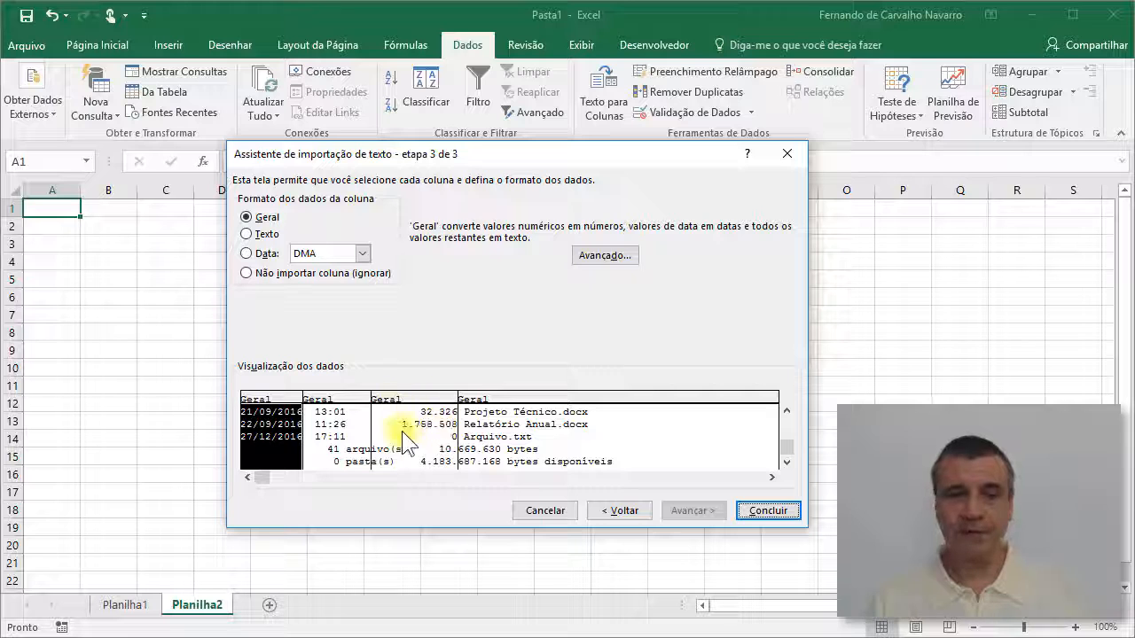
click(429, 433)
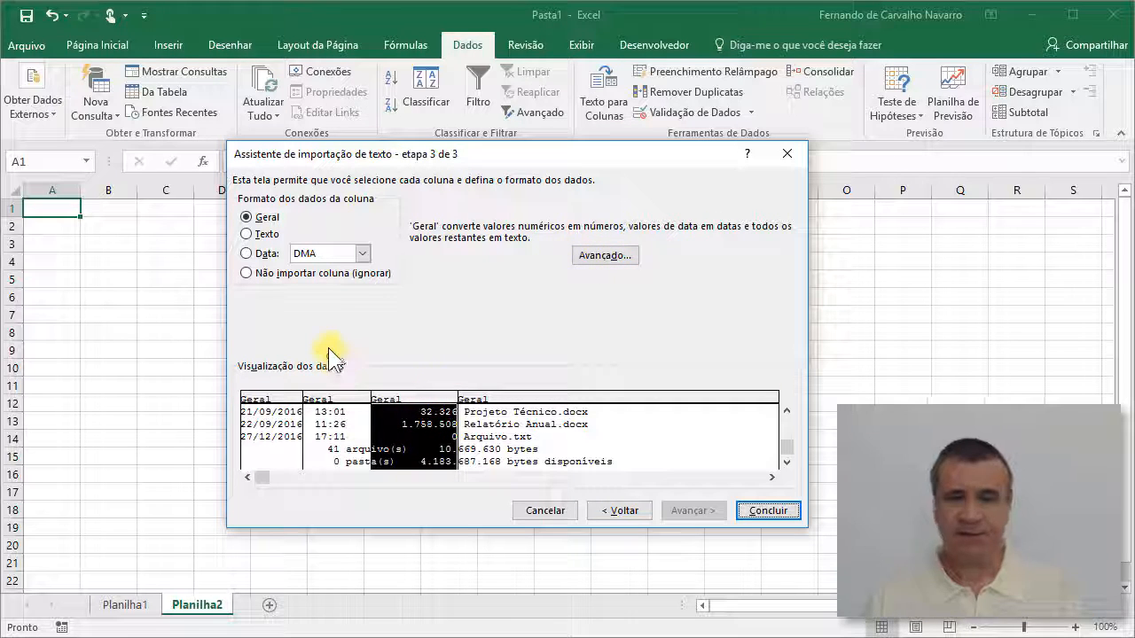
Finish the text import with the columns in General format, placing the data at cell A4 of Planilha2
click(767, 511)
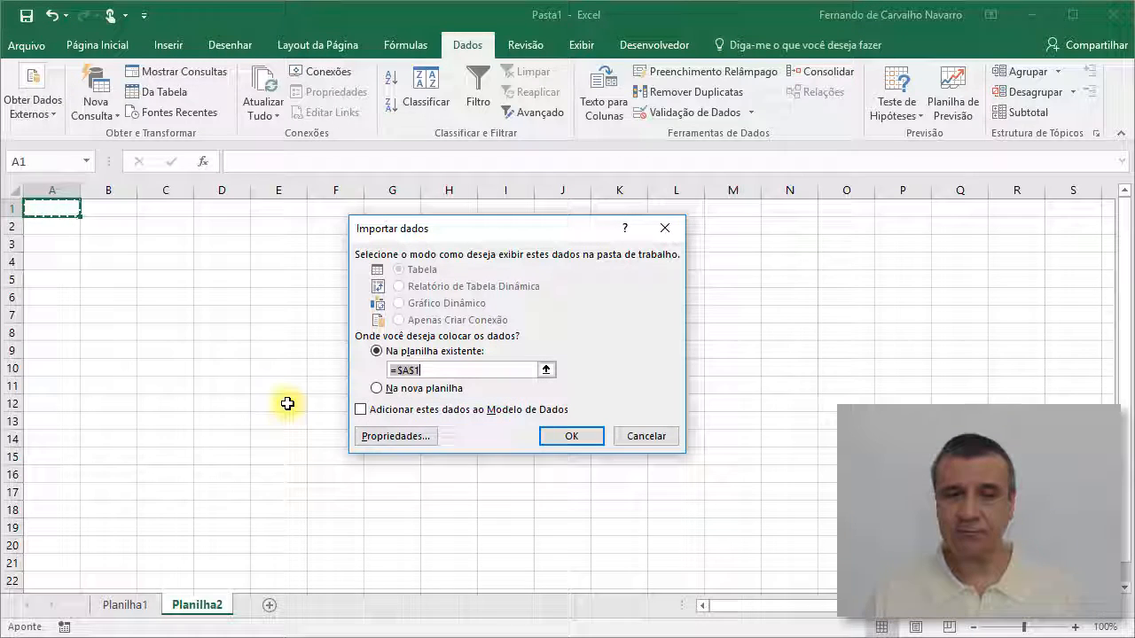
click(49, 257)
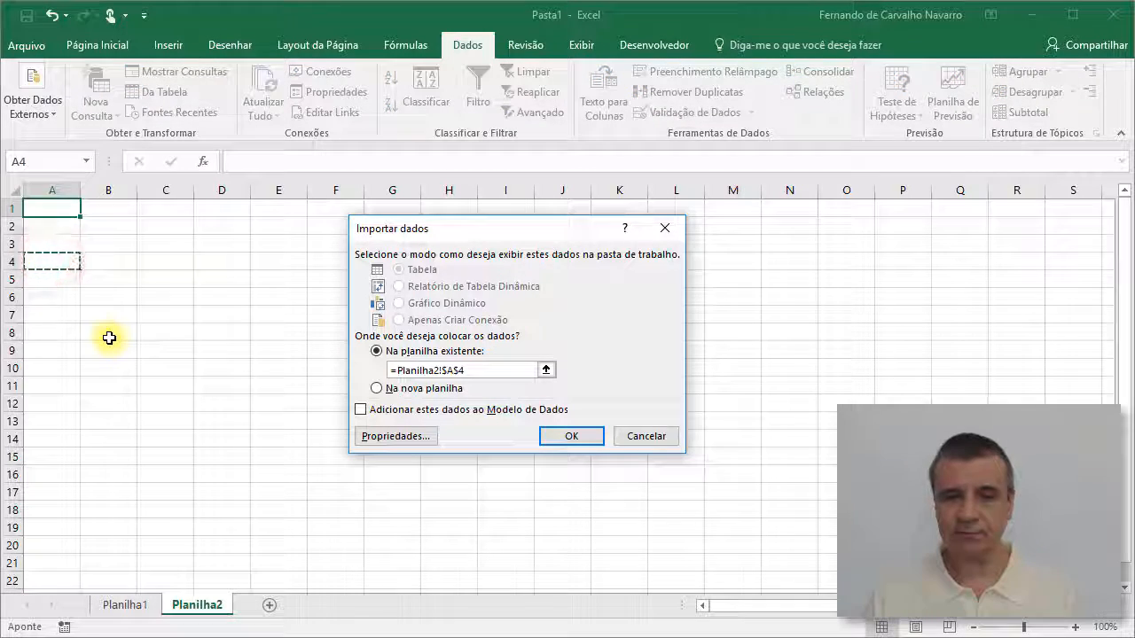
click(555, 435)
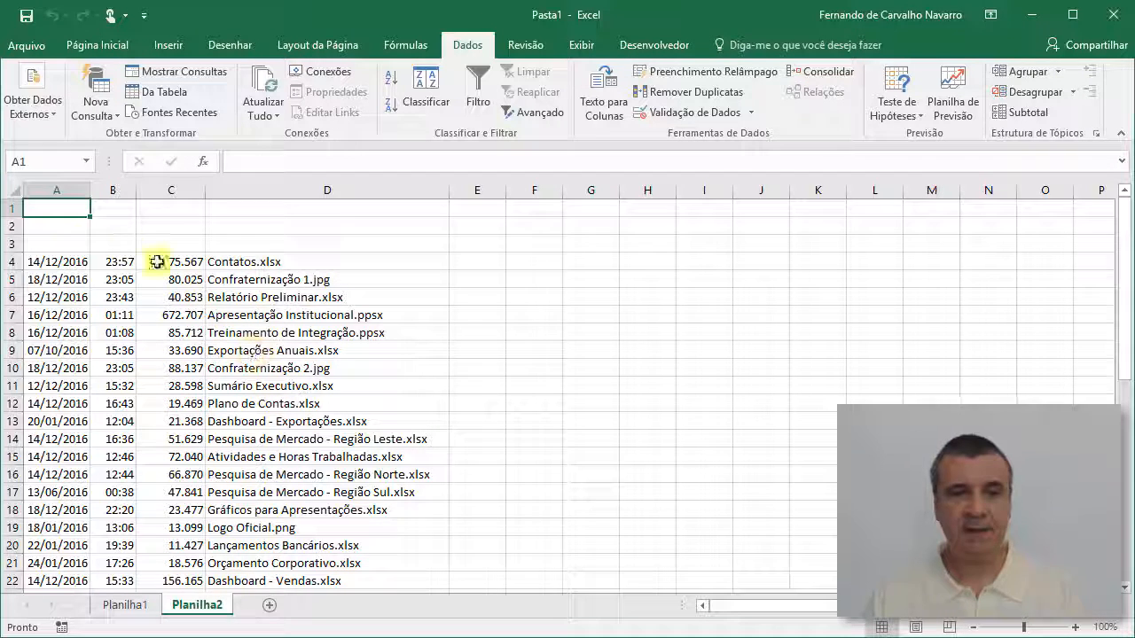
Remove the Arquivo connection from the workbook to separate the imported listing from its source file
drag(63, 239, 233, 241)
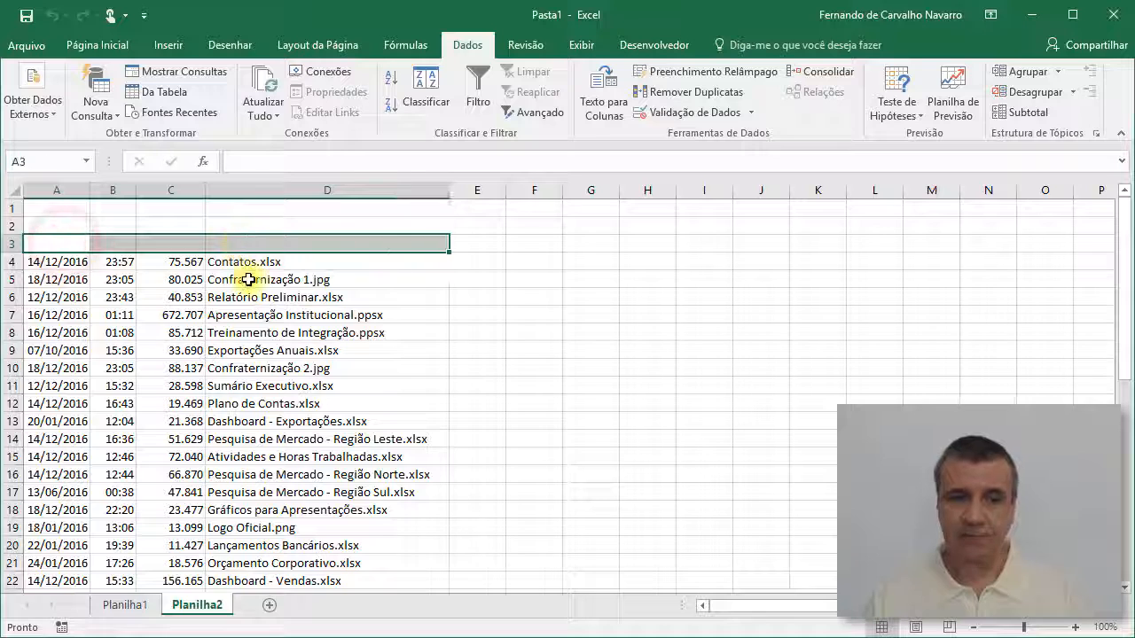
click(275, 316)
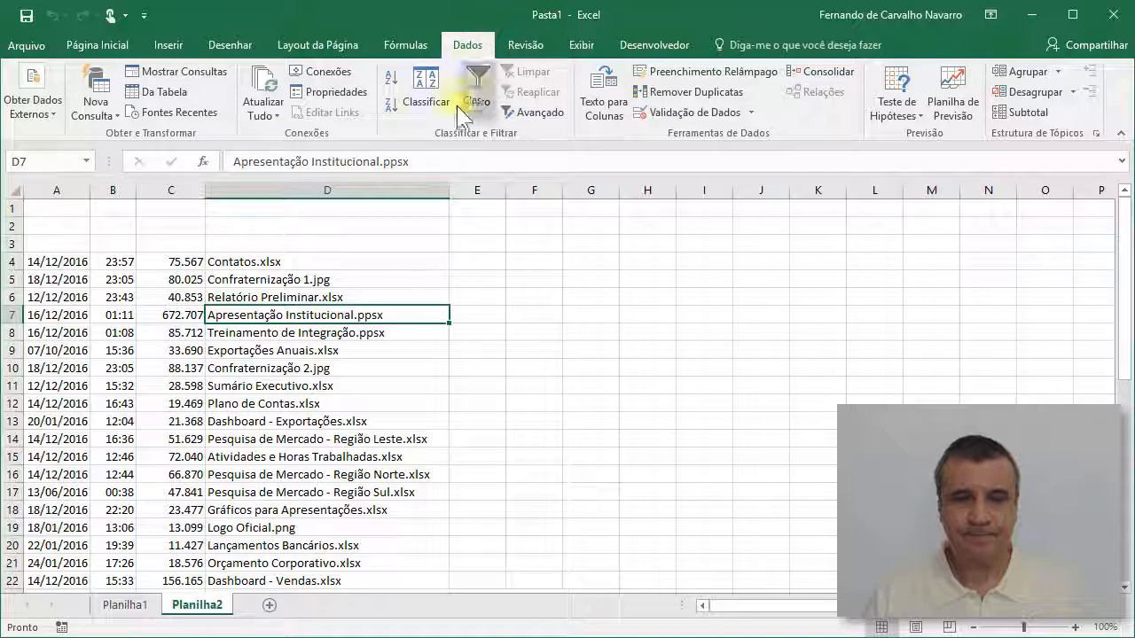
click(328, 72)
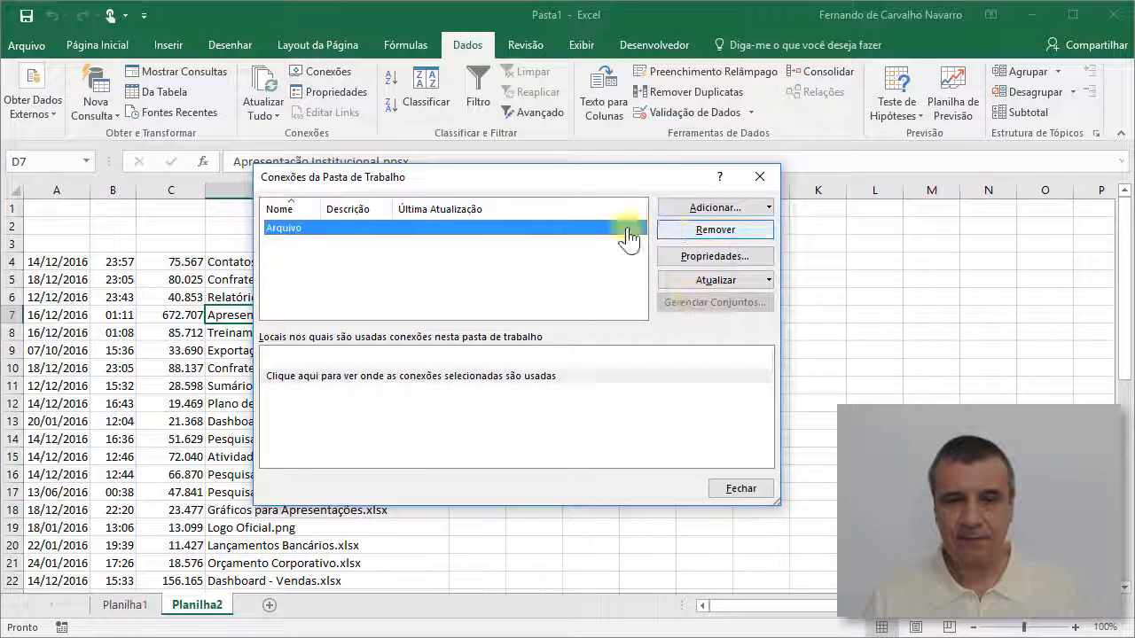
click(684, 232)
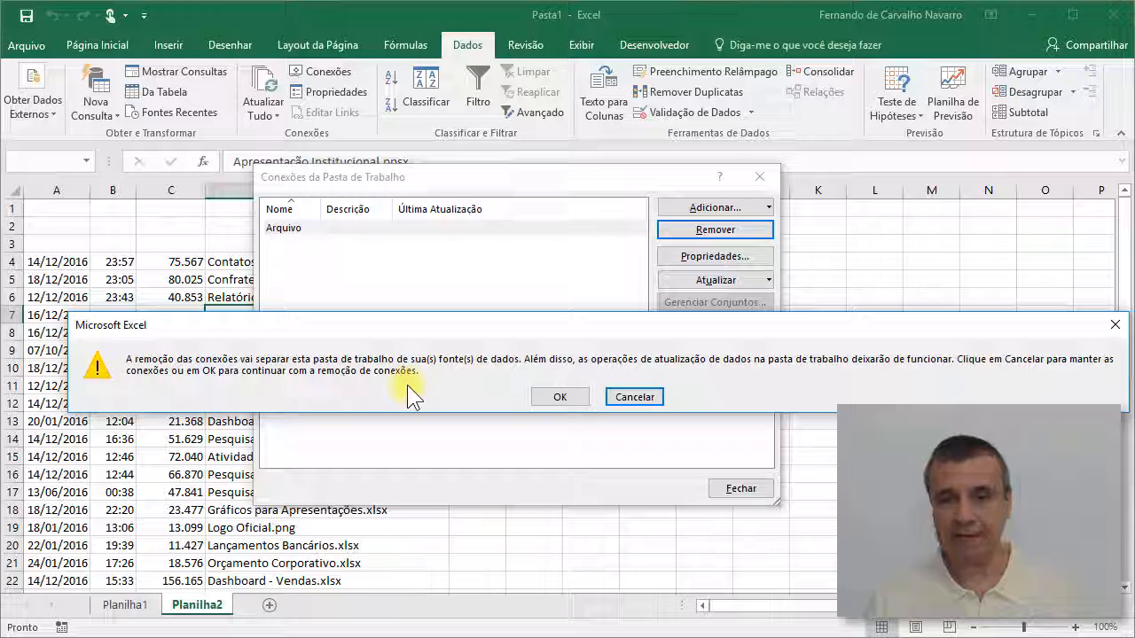
click(545, 397)
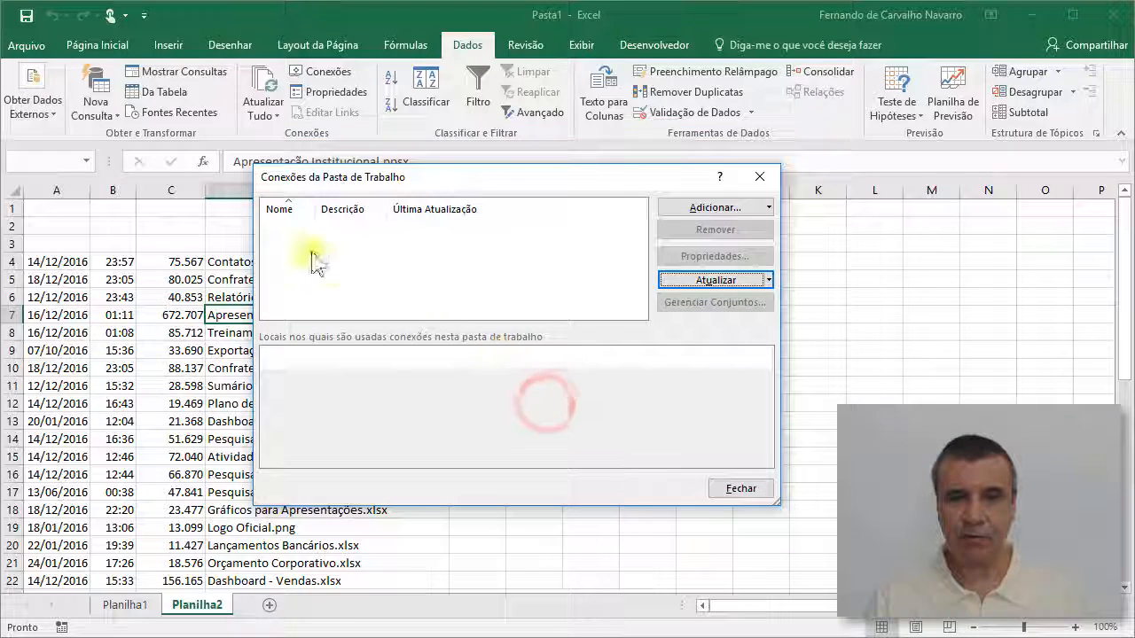
click(739, 489)
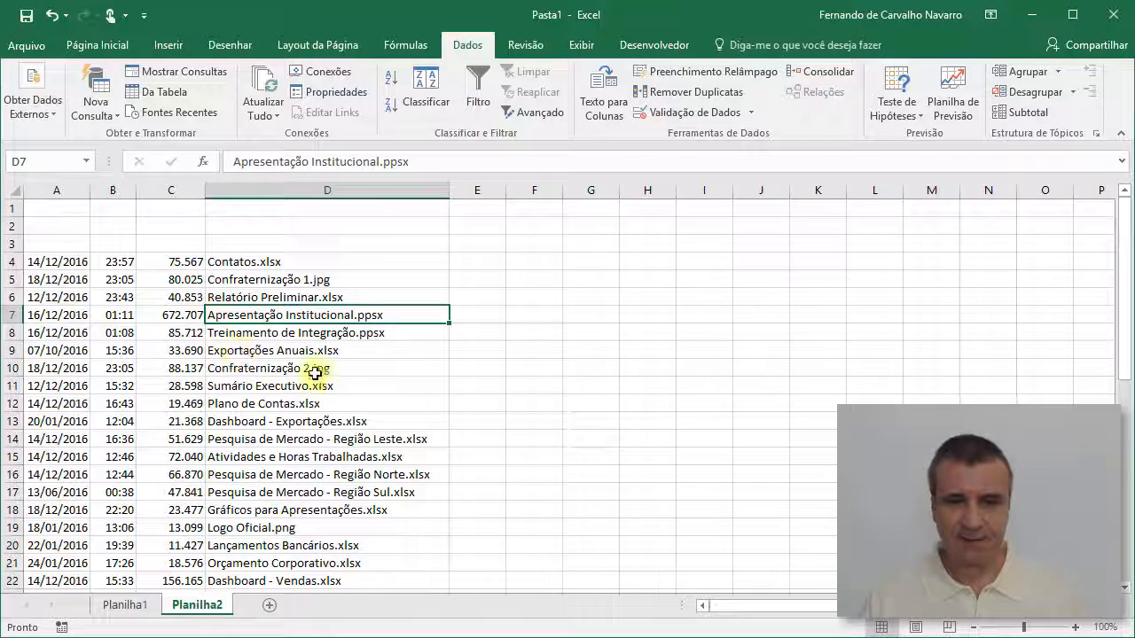
Delete rows 45 and 46, which hold the file and folder totals below the imported listing, and check the remaining data
scroll(319, 372, down, 10)
scroll(326, 382, down, 1)
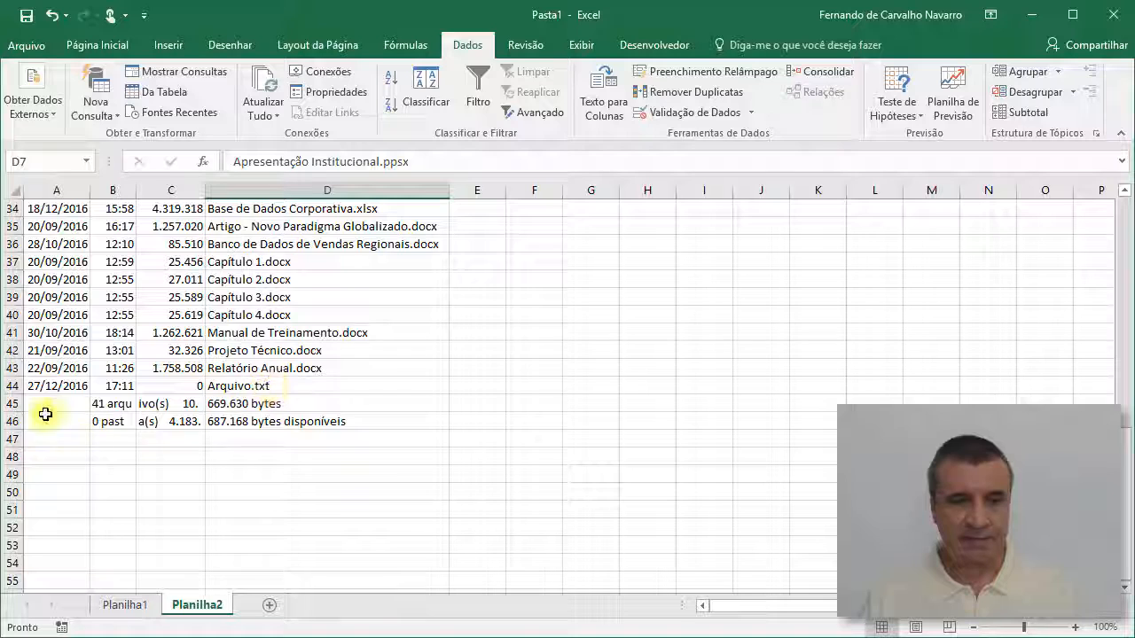
click(13, 406)
drag(14, 413, 12, 420)
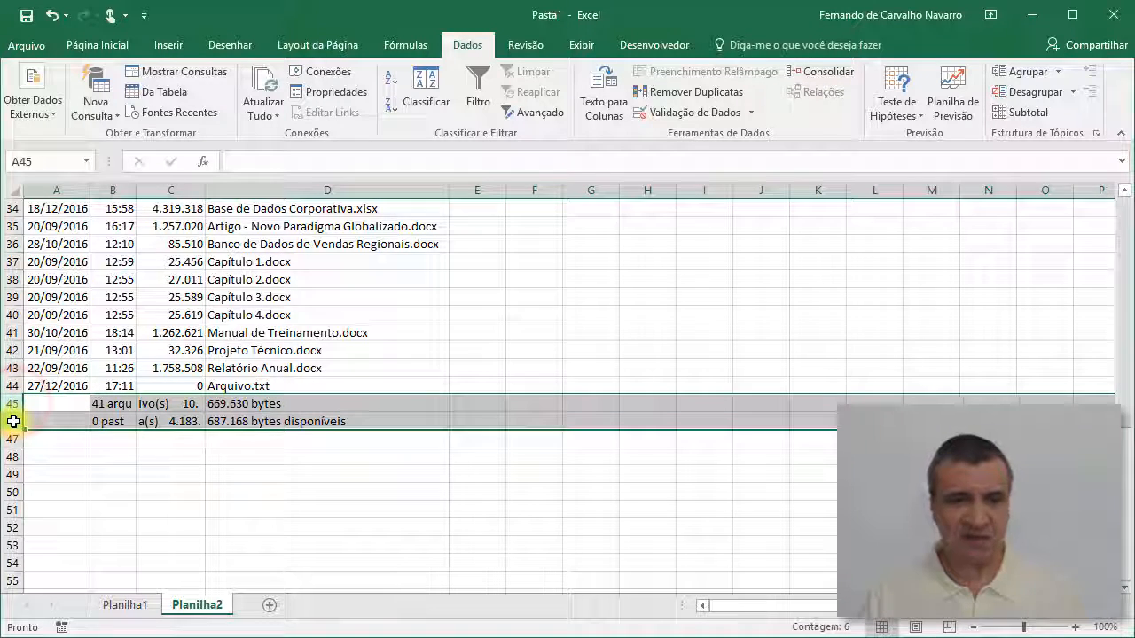
right_click(14, 423)
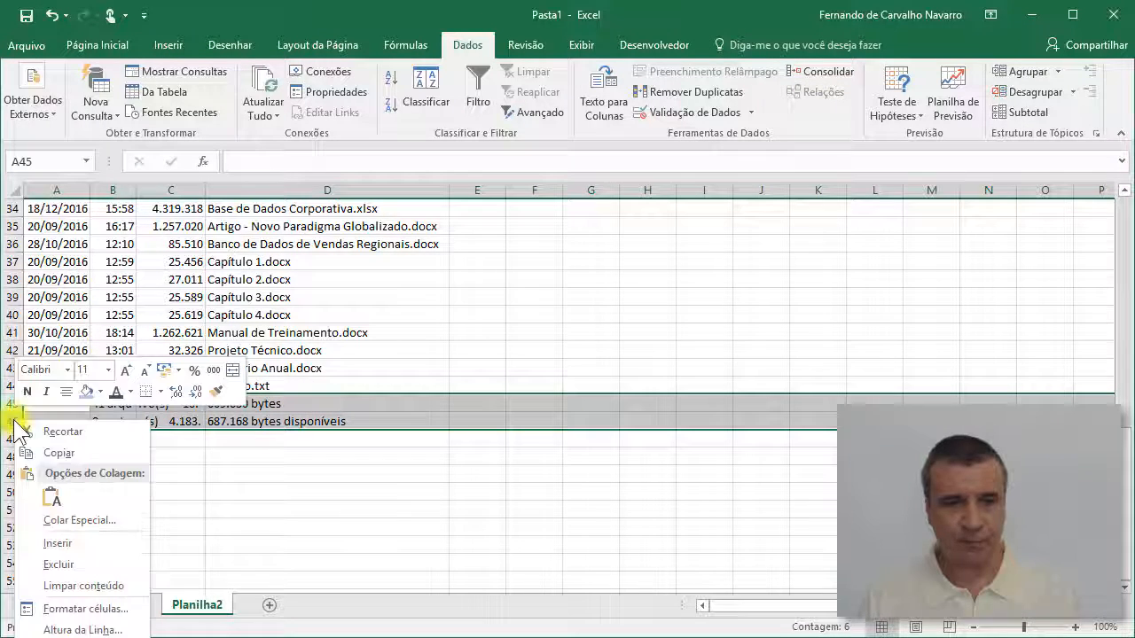
click(94, 566)
scroll(321, 398, up, 11)
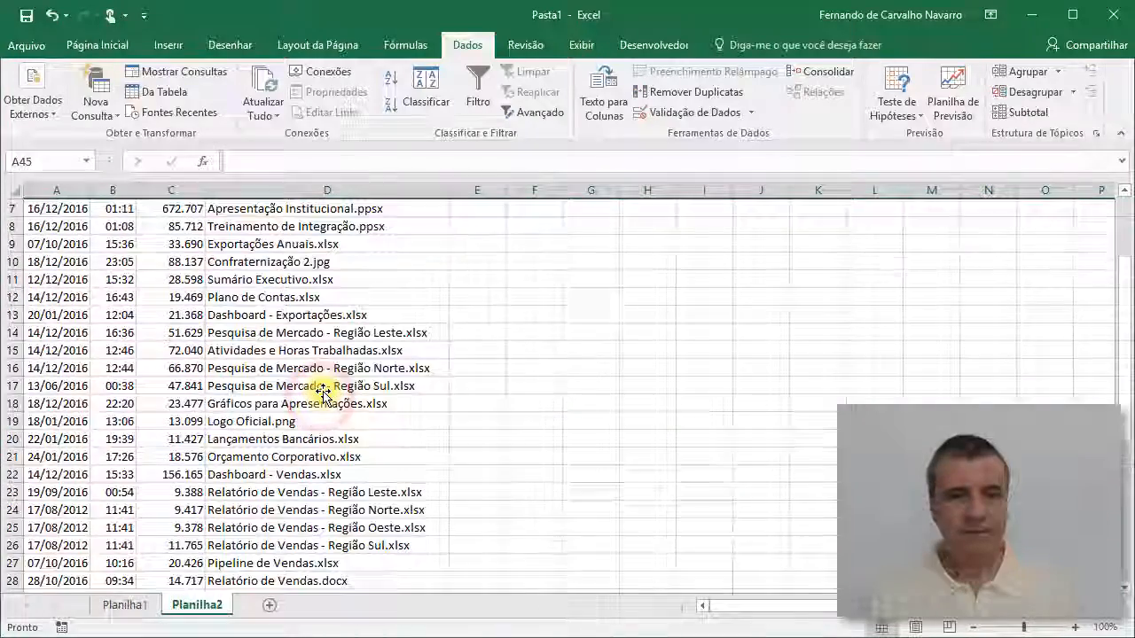
scroll(323, 395, down, 12)
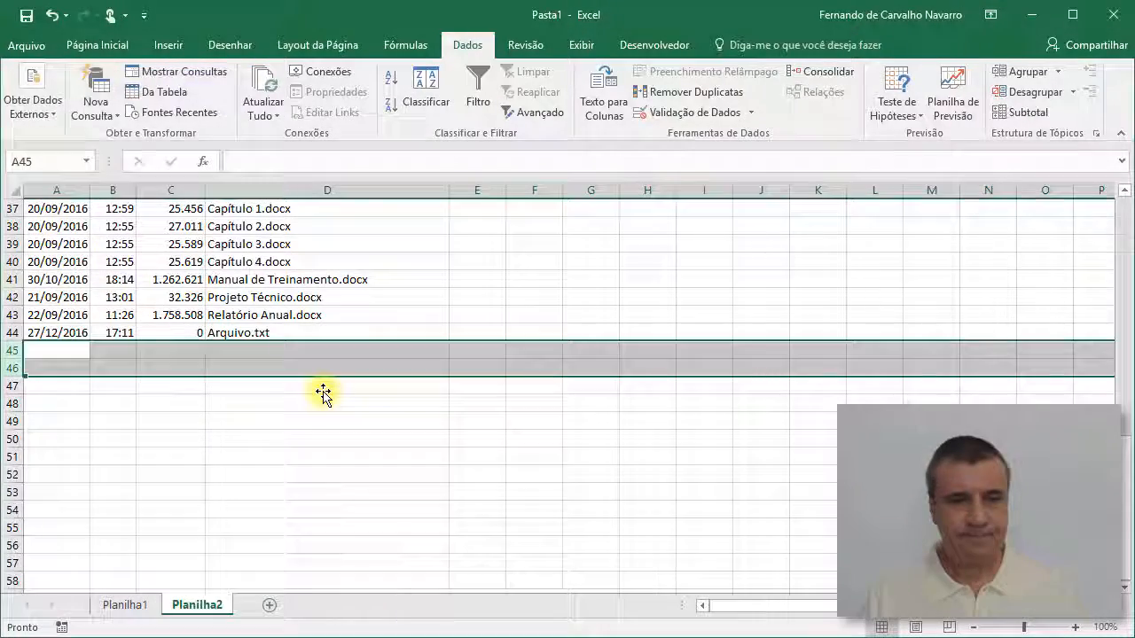
scroll(323, 395, up, 12)
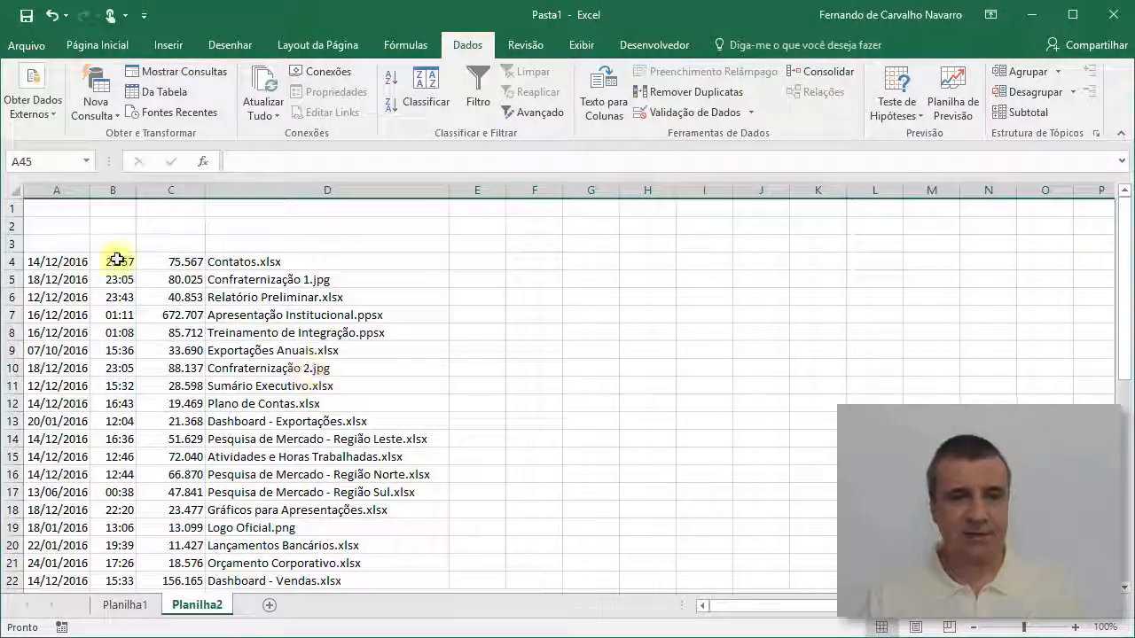
Copy the Data, Hora, Tamanho and Nome do Arquivo headers from A3:D3 of Planilha1 into row 3 of Planilha2
drag(65, 243, 319, 243)
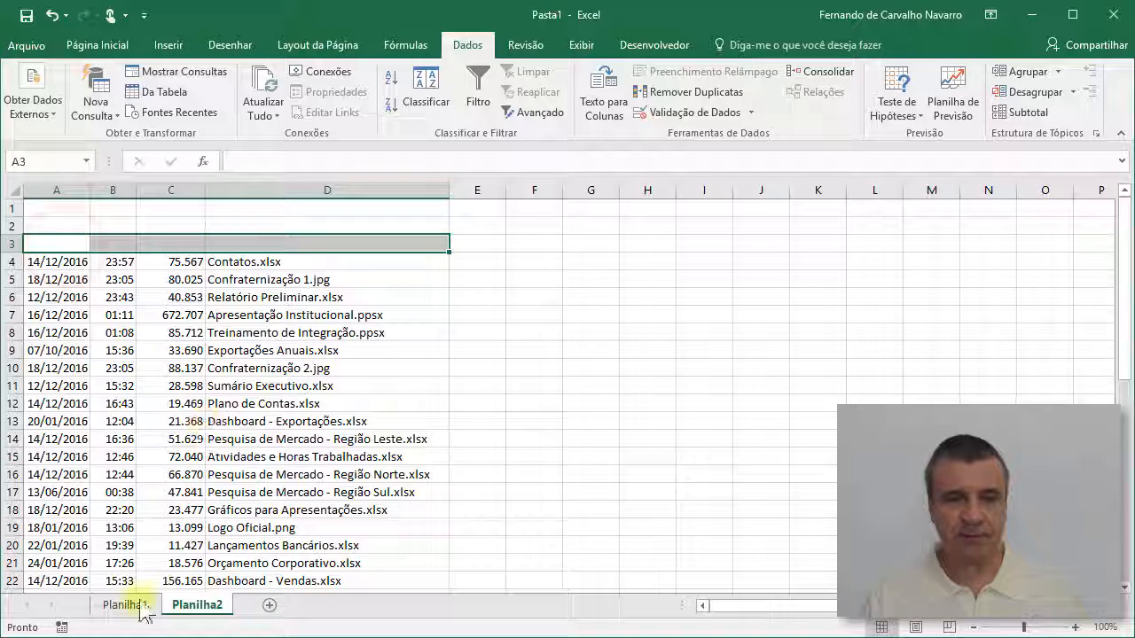
click(124, 605)
drag(42, 244, 249, 244)
key(ctrl+c)
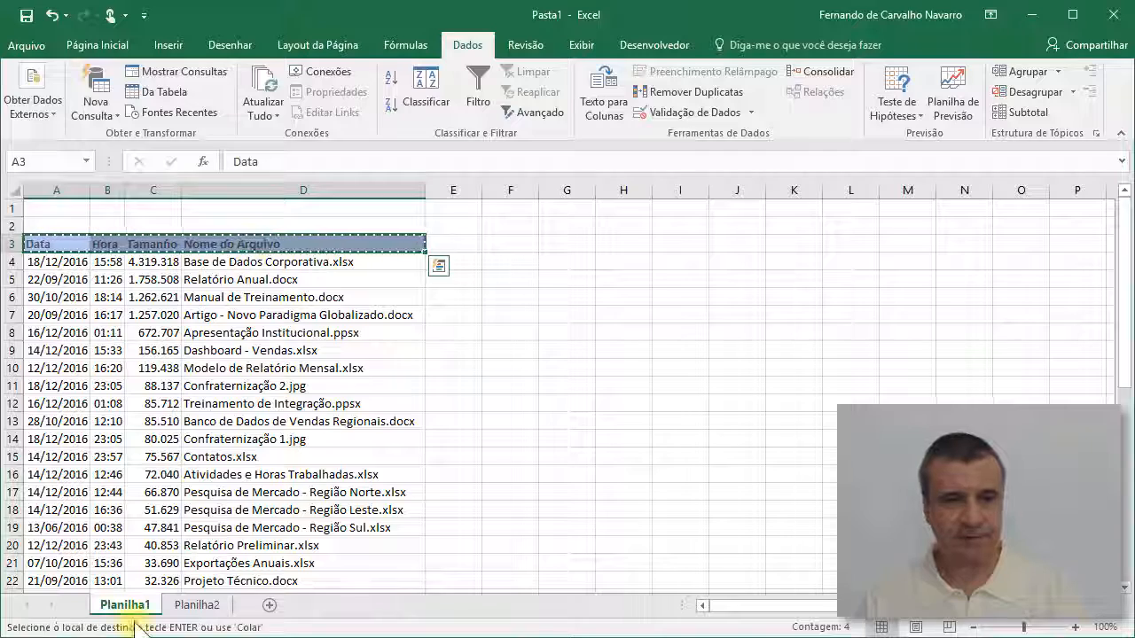
click(191, 606)
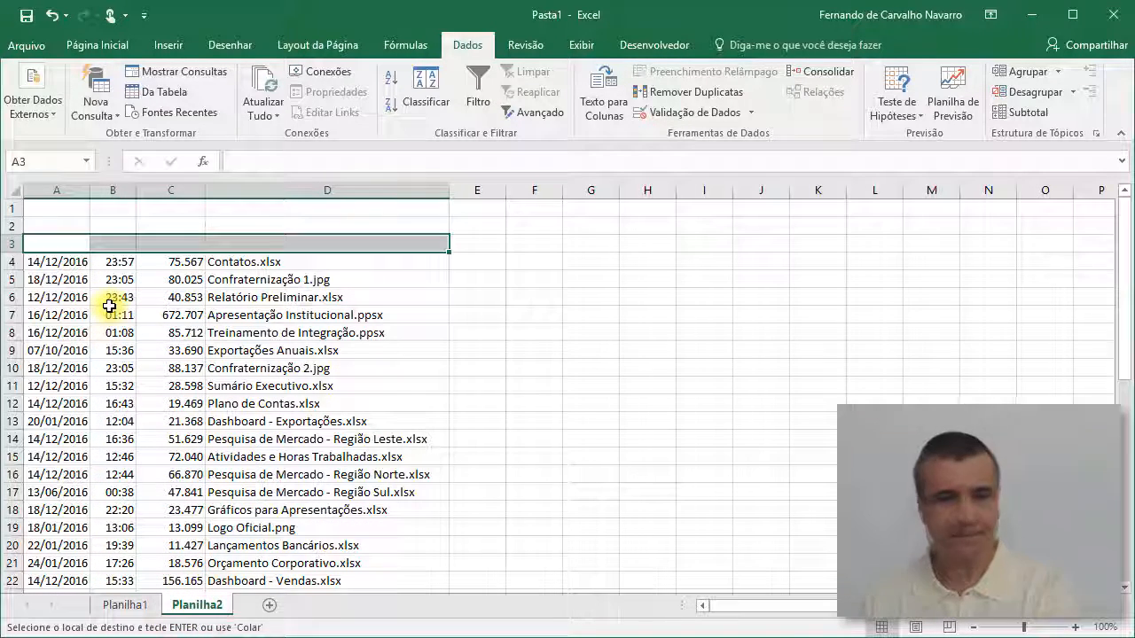
key(ctrl+v)
click(58, 242)
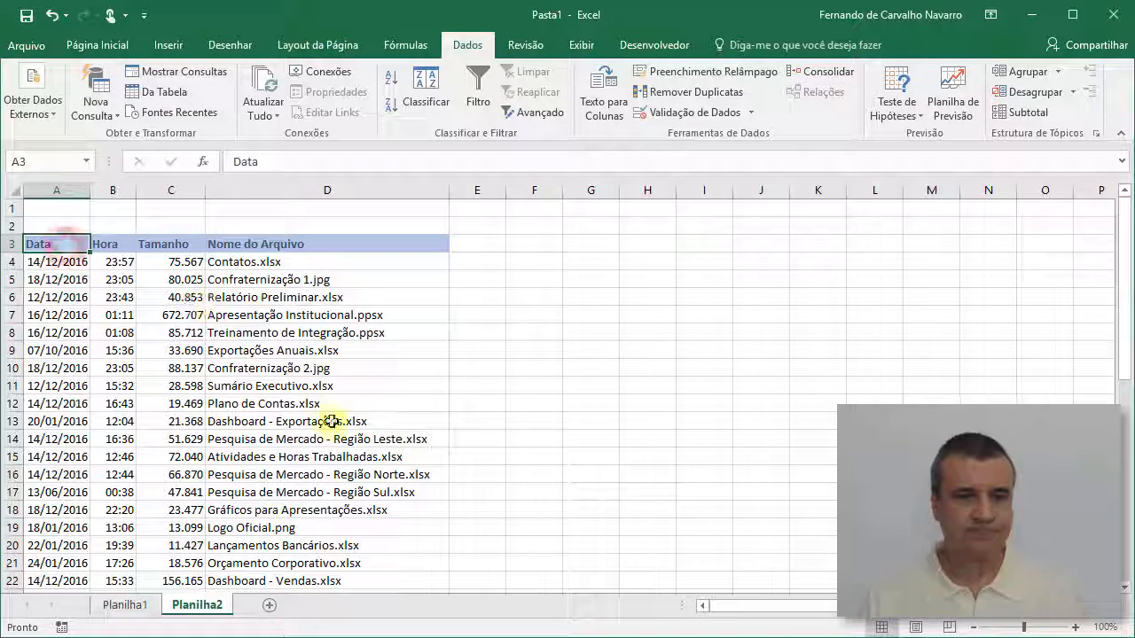